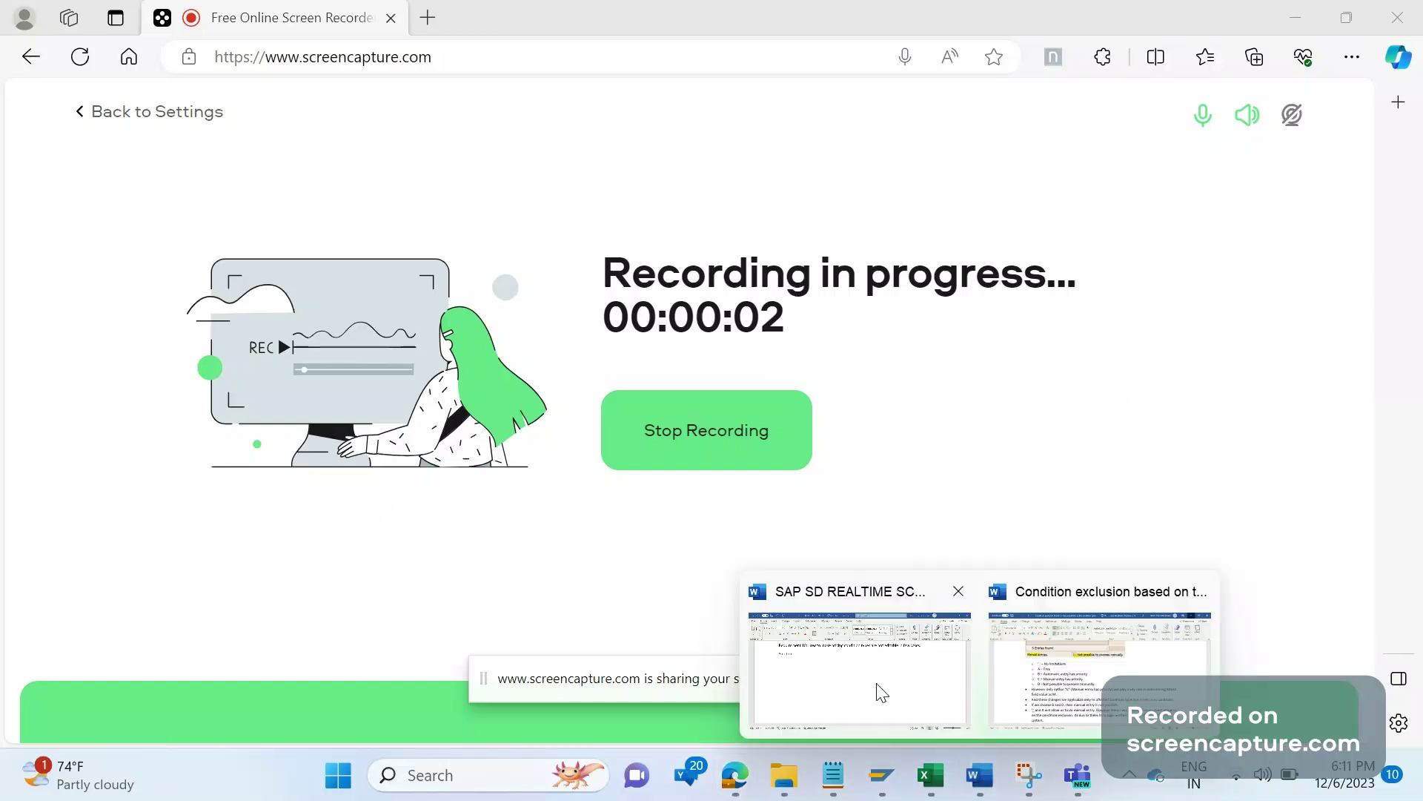
Step: Switch from Edge to the Word document 'SAP SD REALTIME SCENARIOS' showing Requirement 10
click(849, 668)
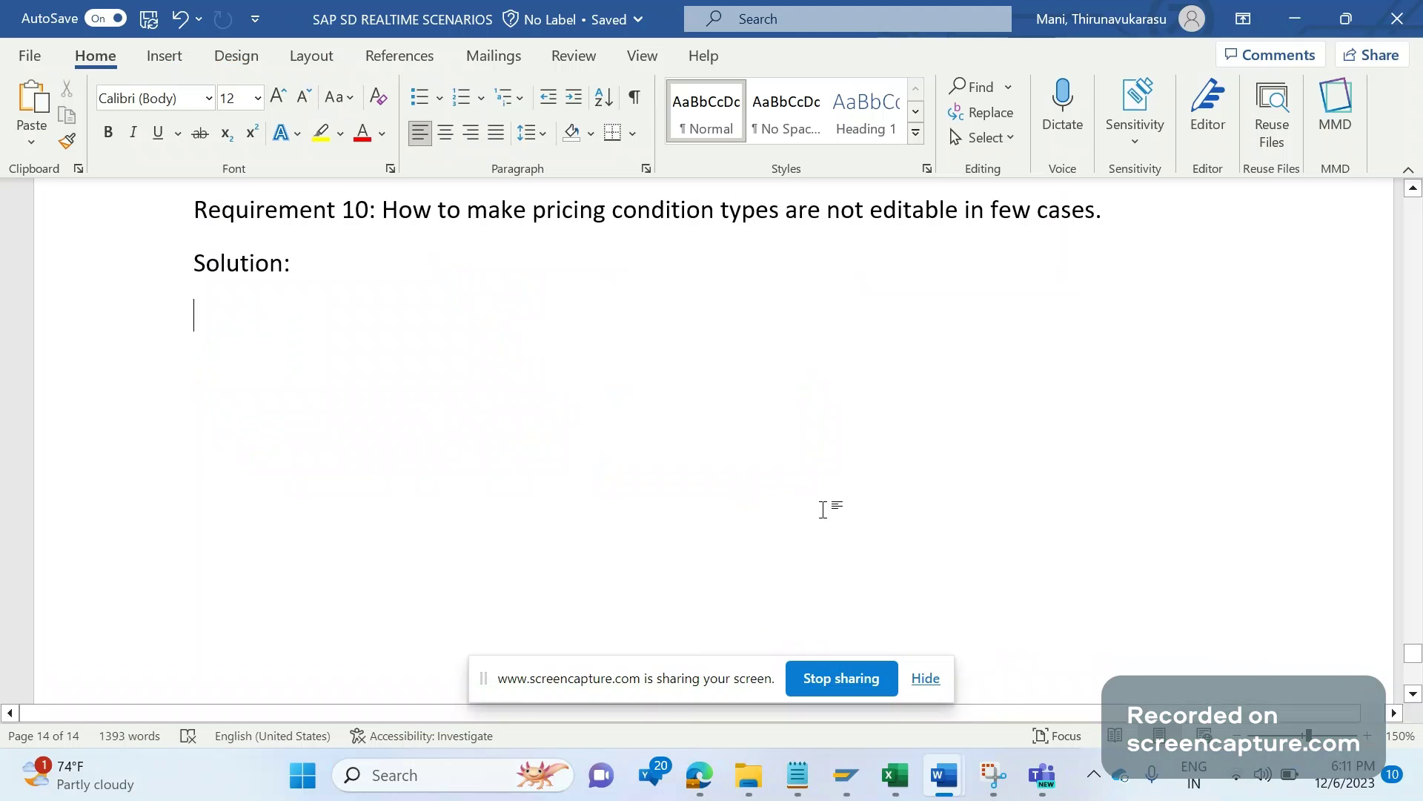
click(925, 678)
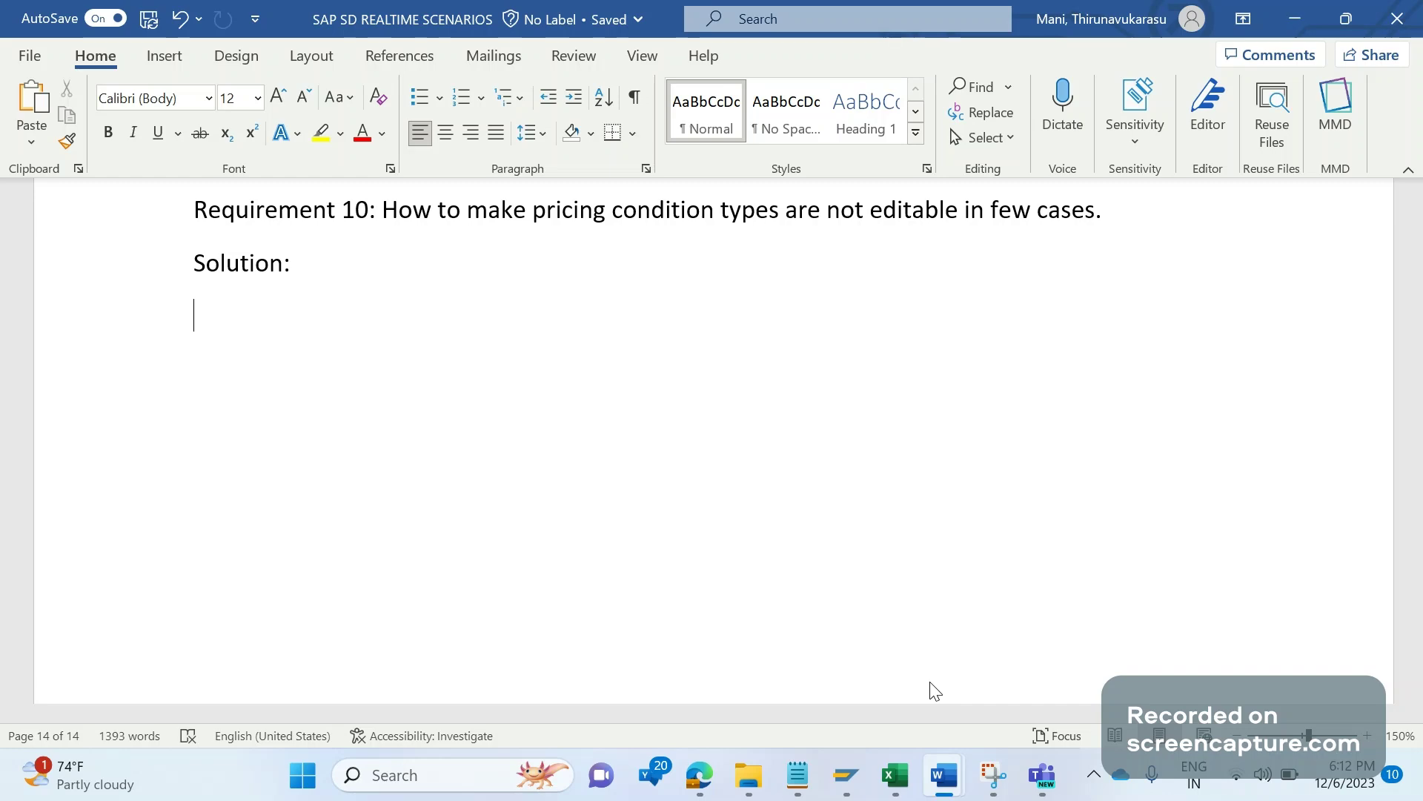
mouse_move(852, 776)
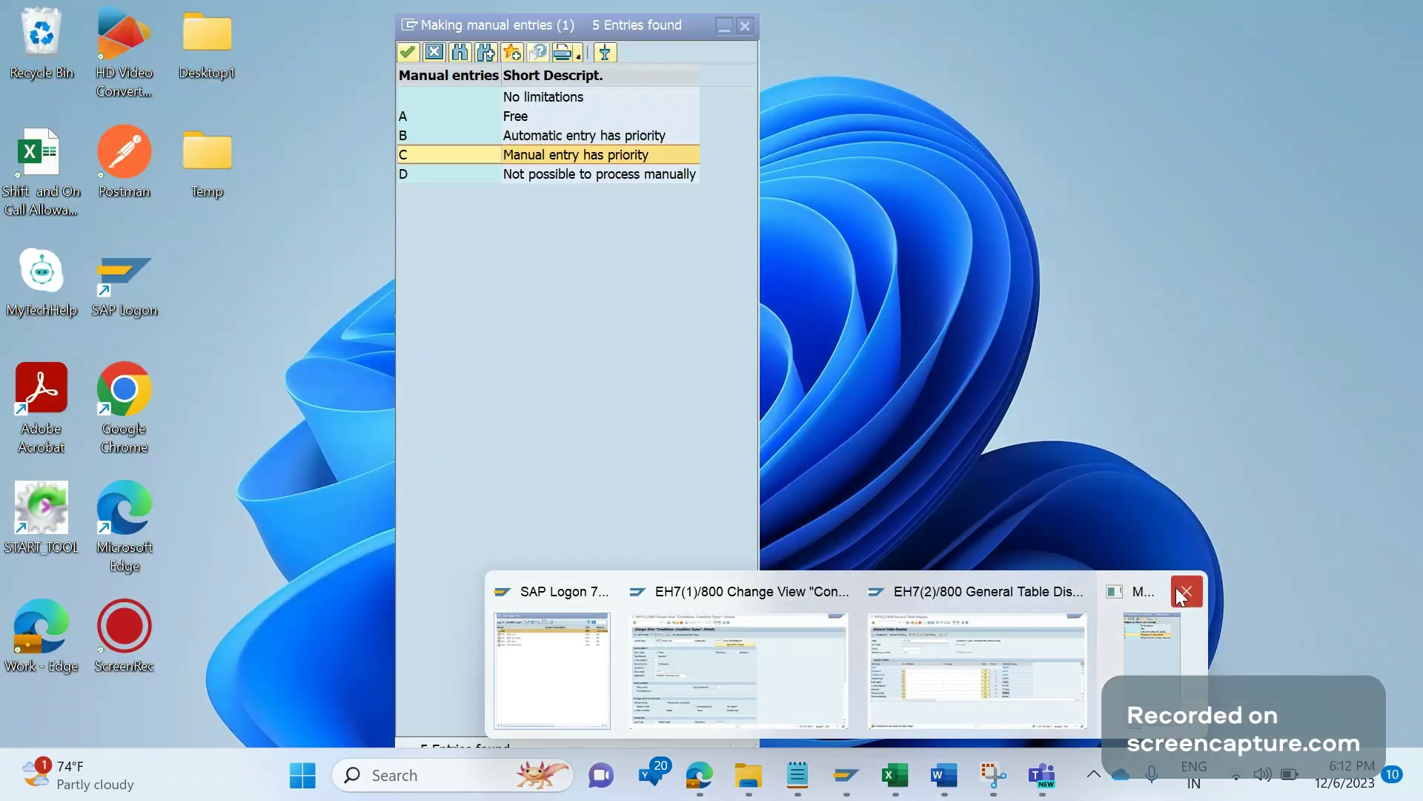
click(1185, 591)
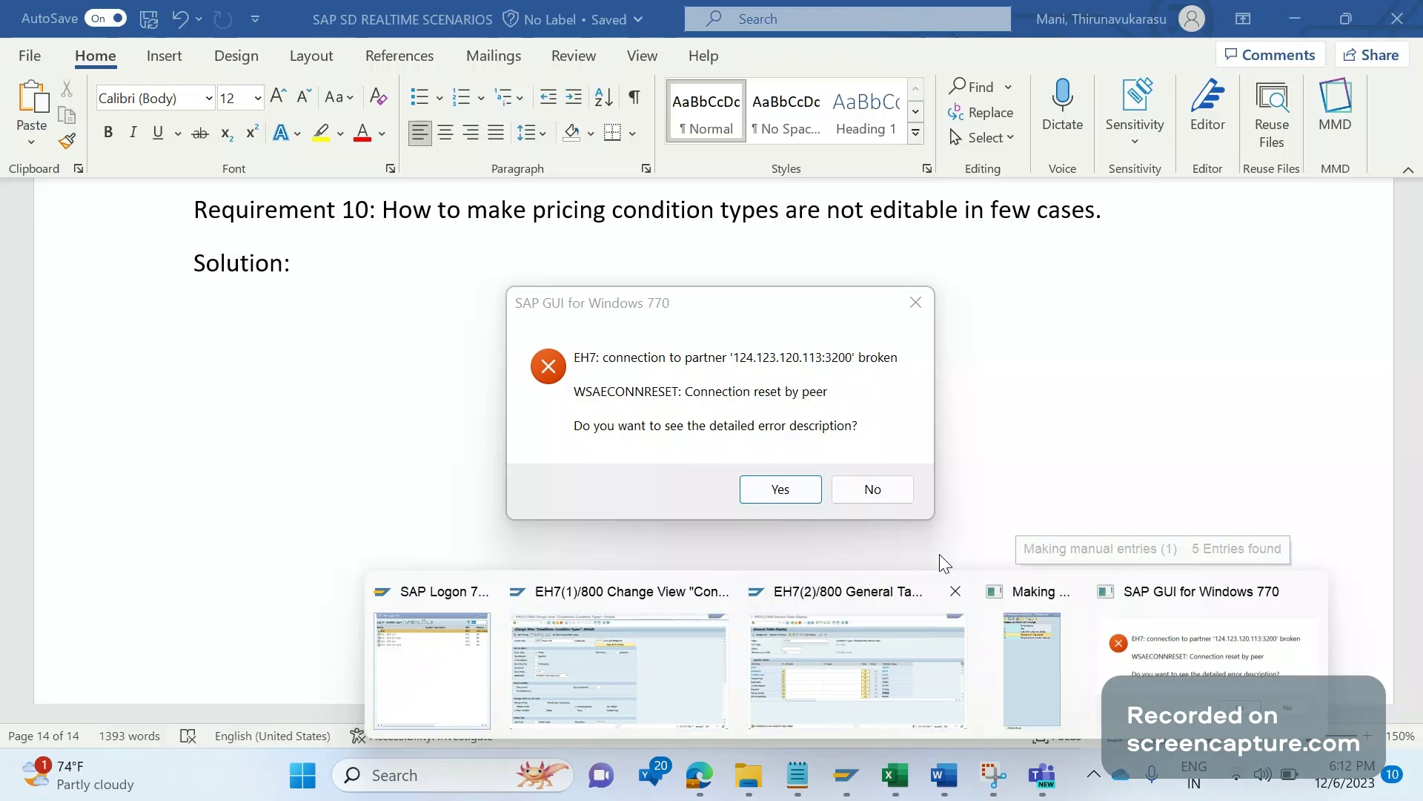
Step: Log on to the IDES ECC system, client 800, with the suggested user name and password
click(852, 777)
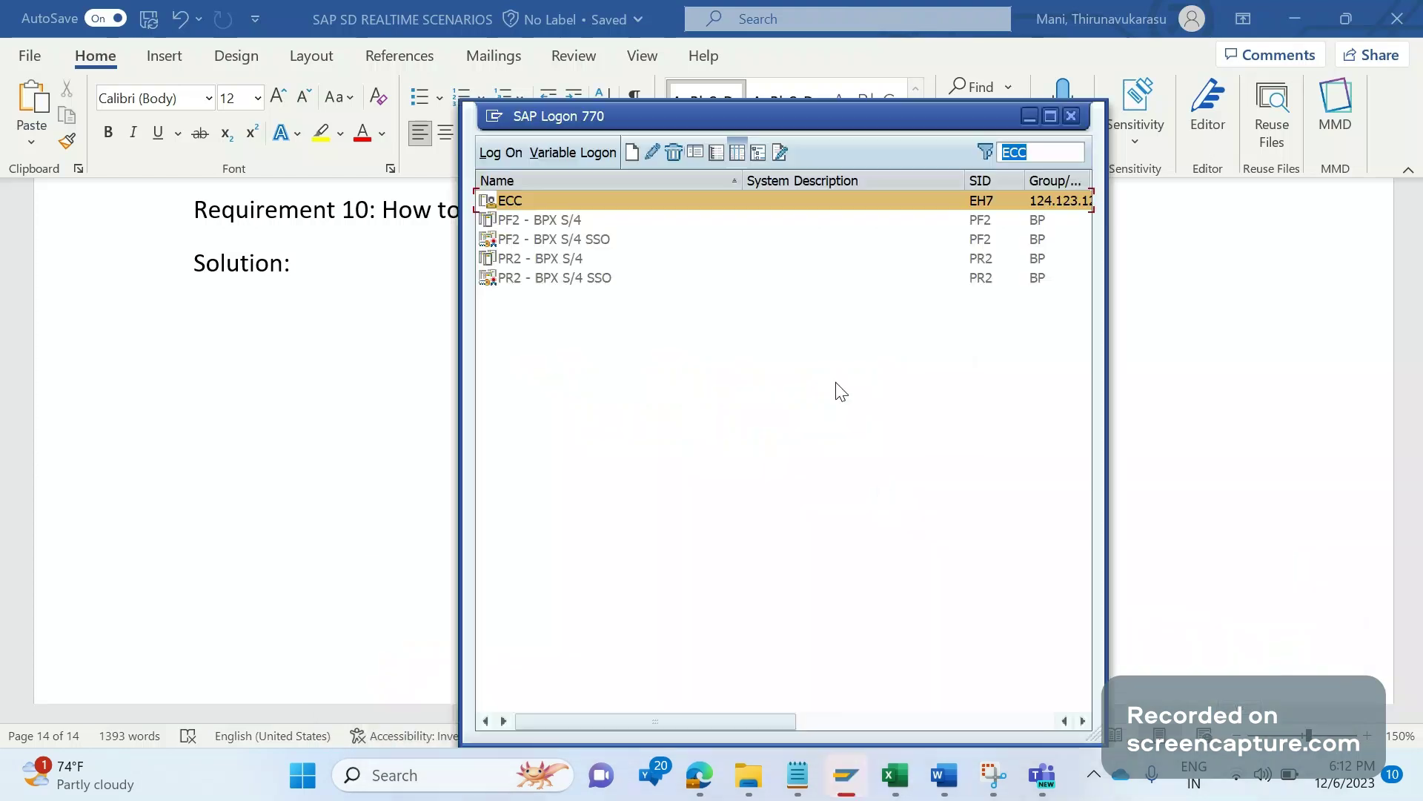
double_click(913, 202)
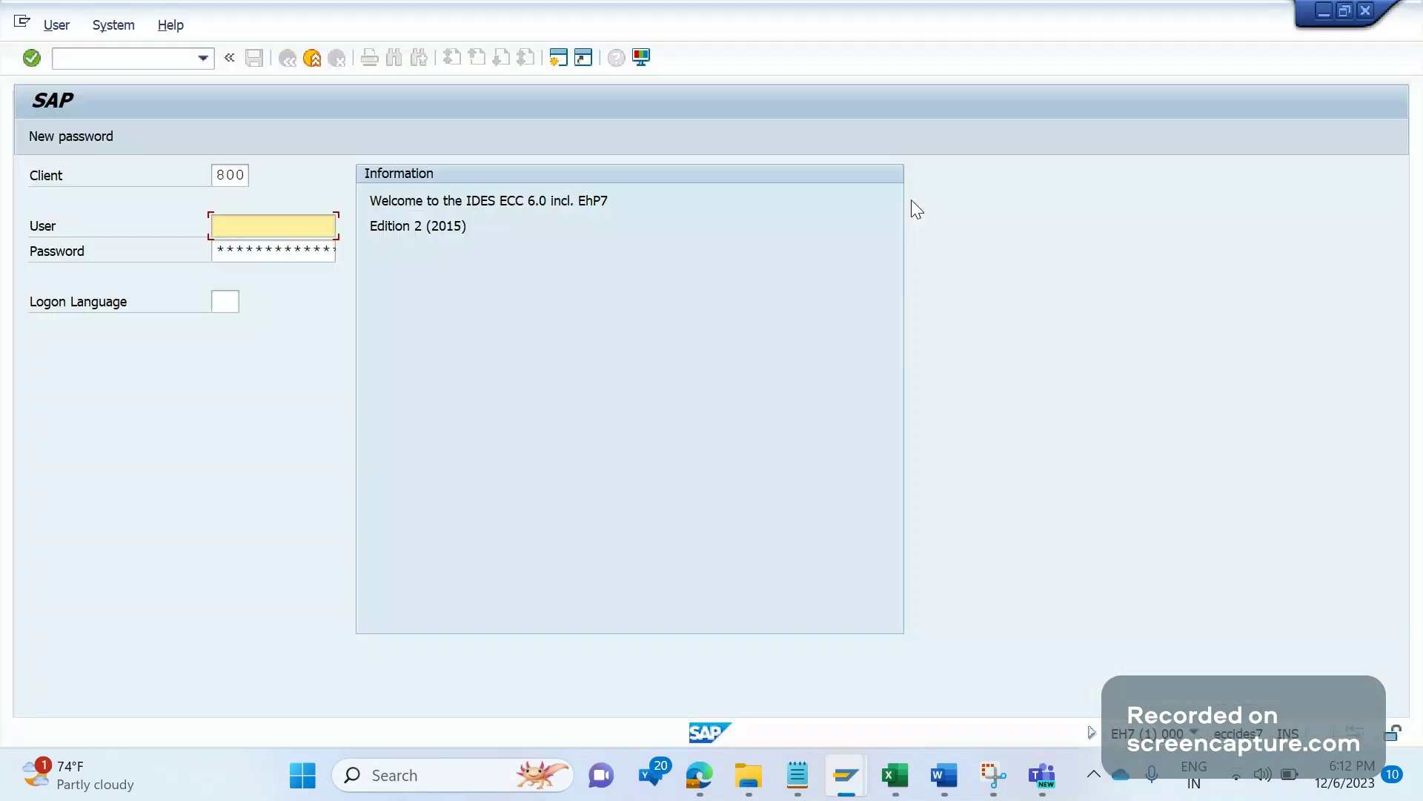
text(com)
key(Down)
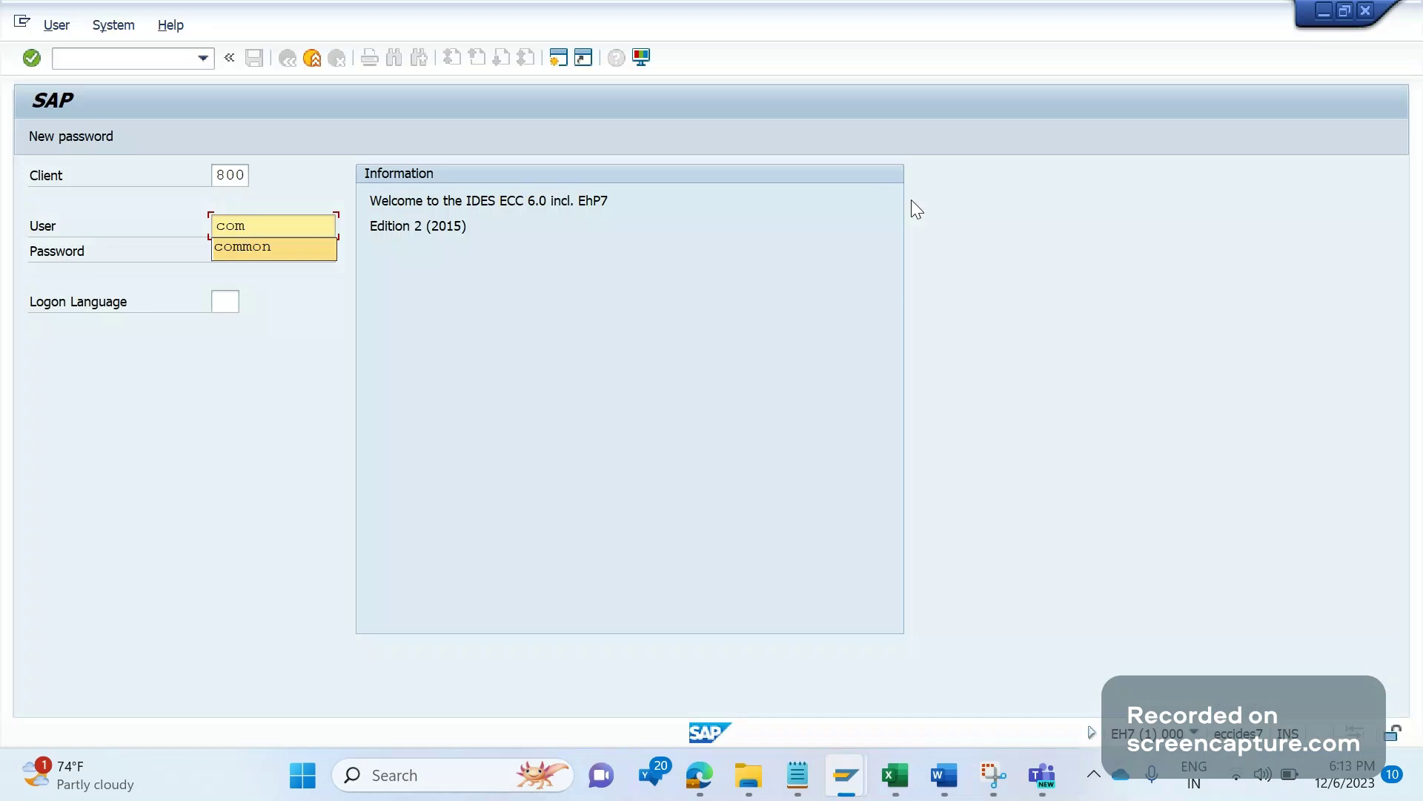
key(Tab)
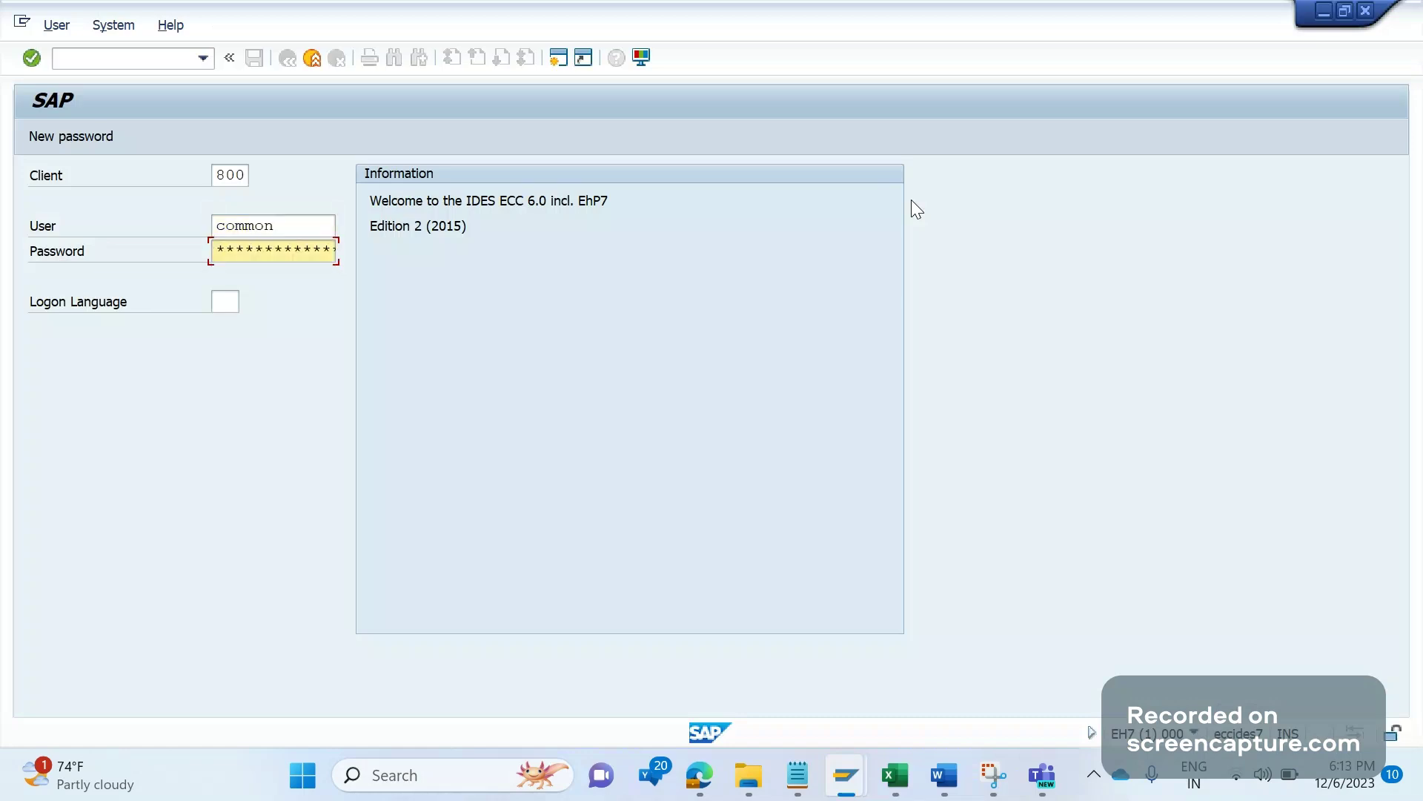
text(*****)
key(Return)
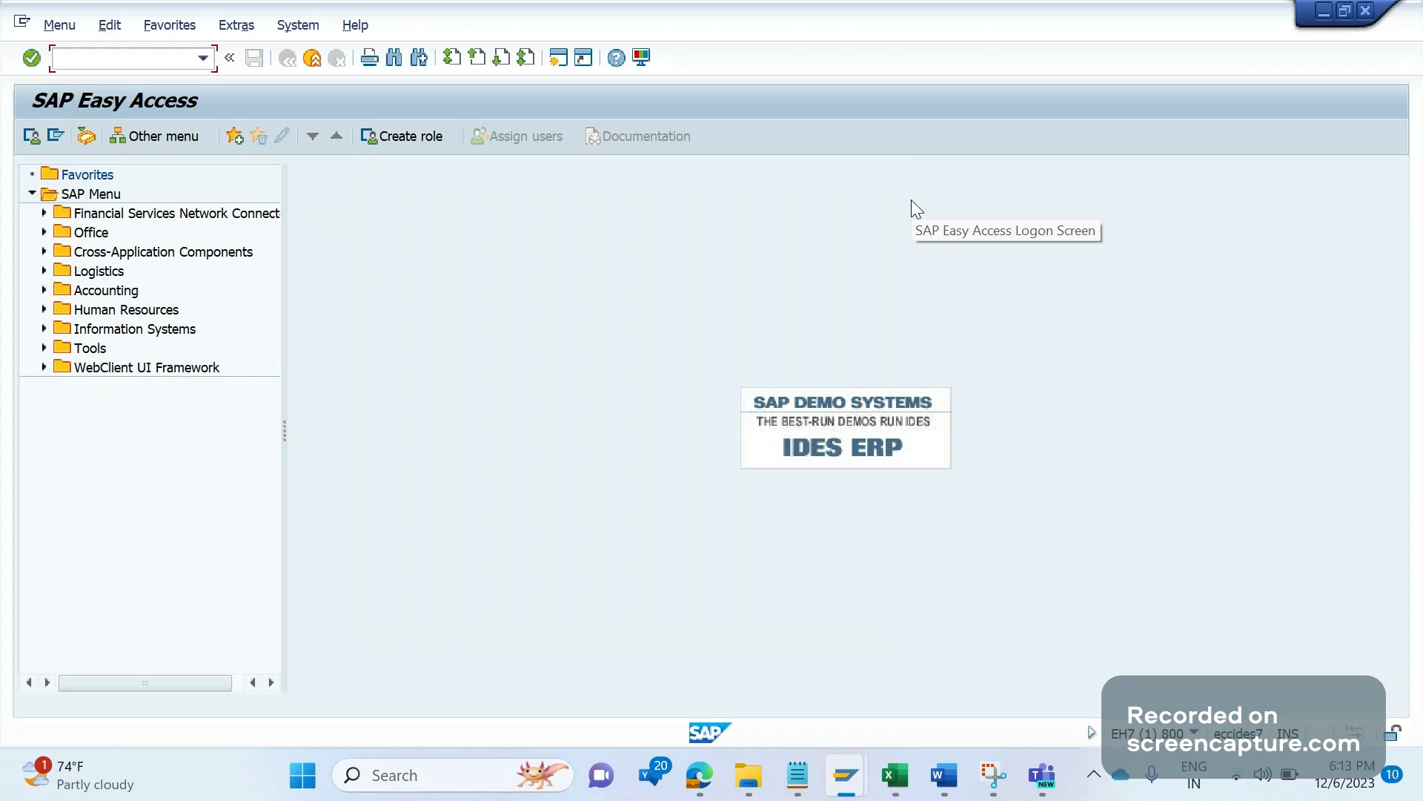
Step: Open the V/06 details of condition type PR00 Base Price, positioning the list on PR00
text(v/06)
key(Return)
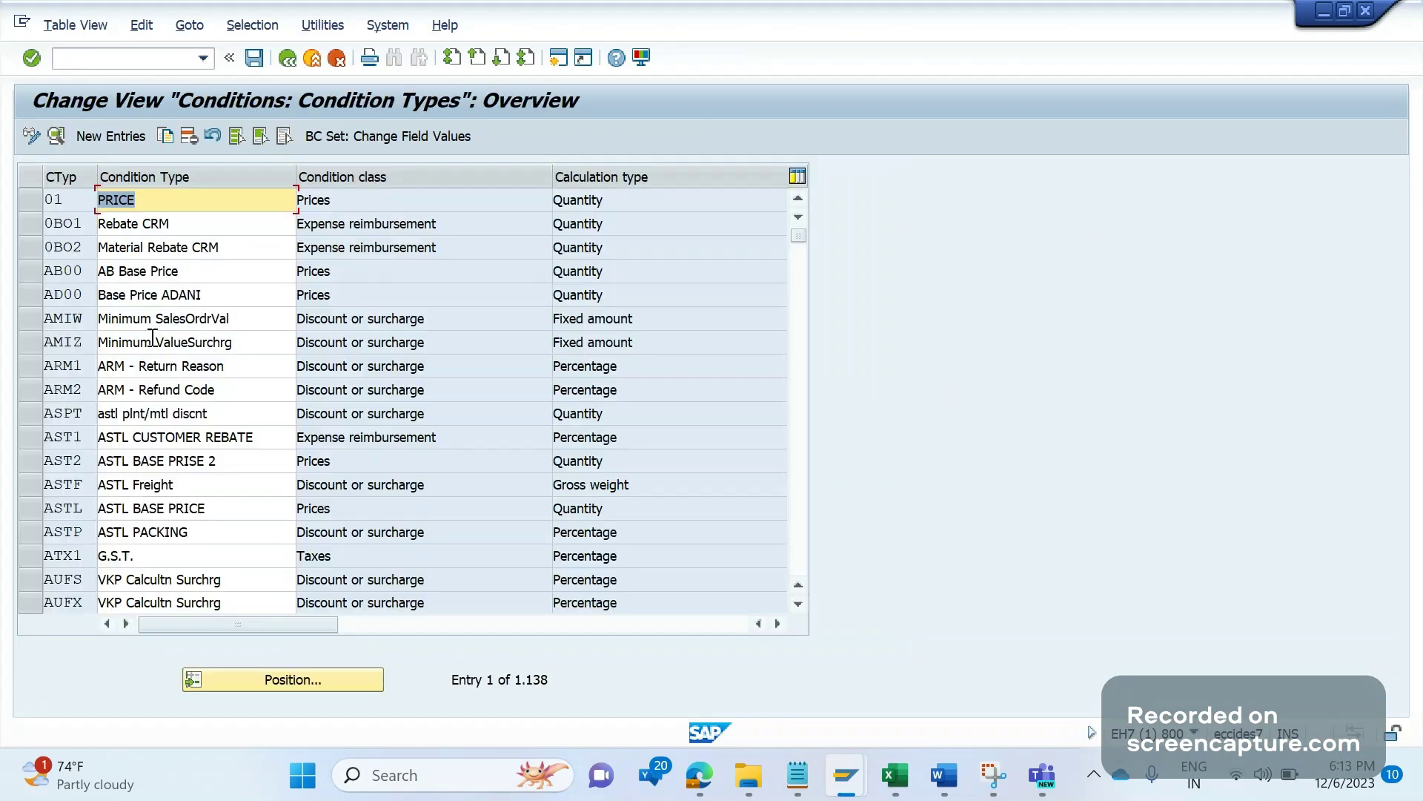
click(281, 681)
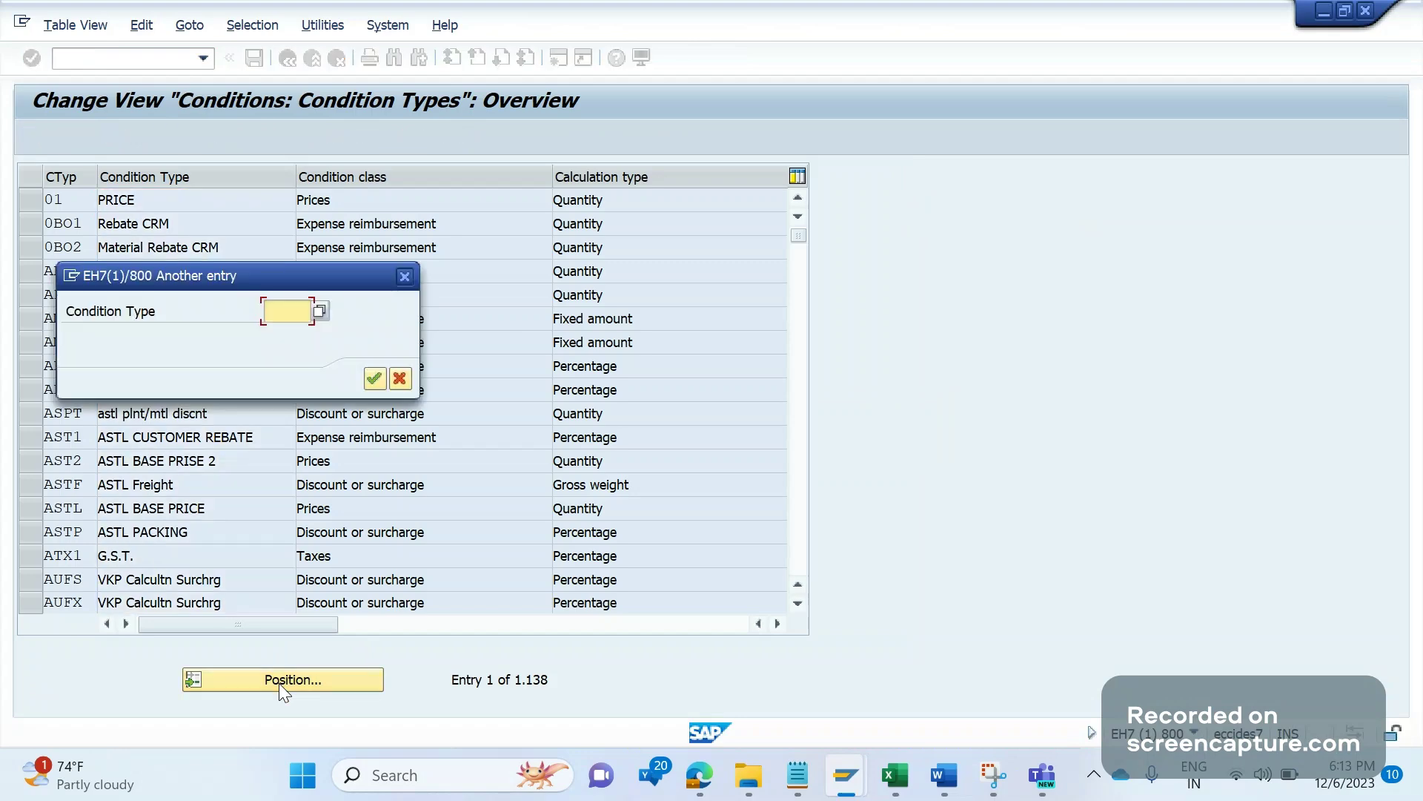
text(pr)
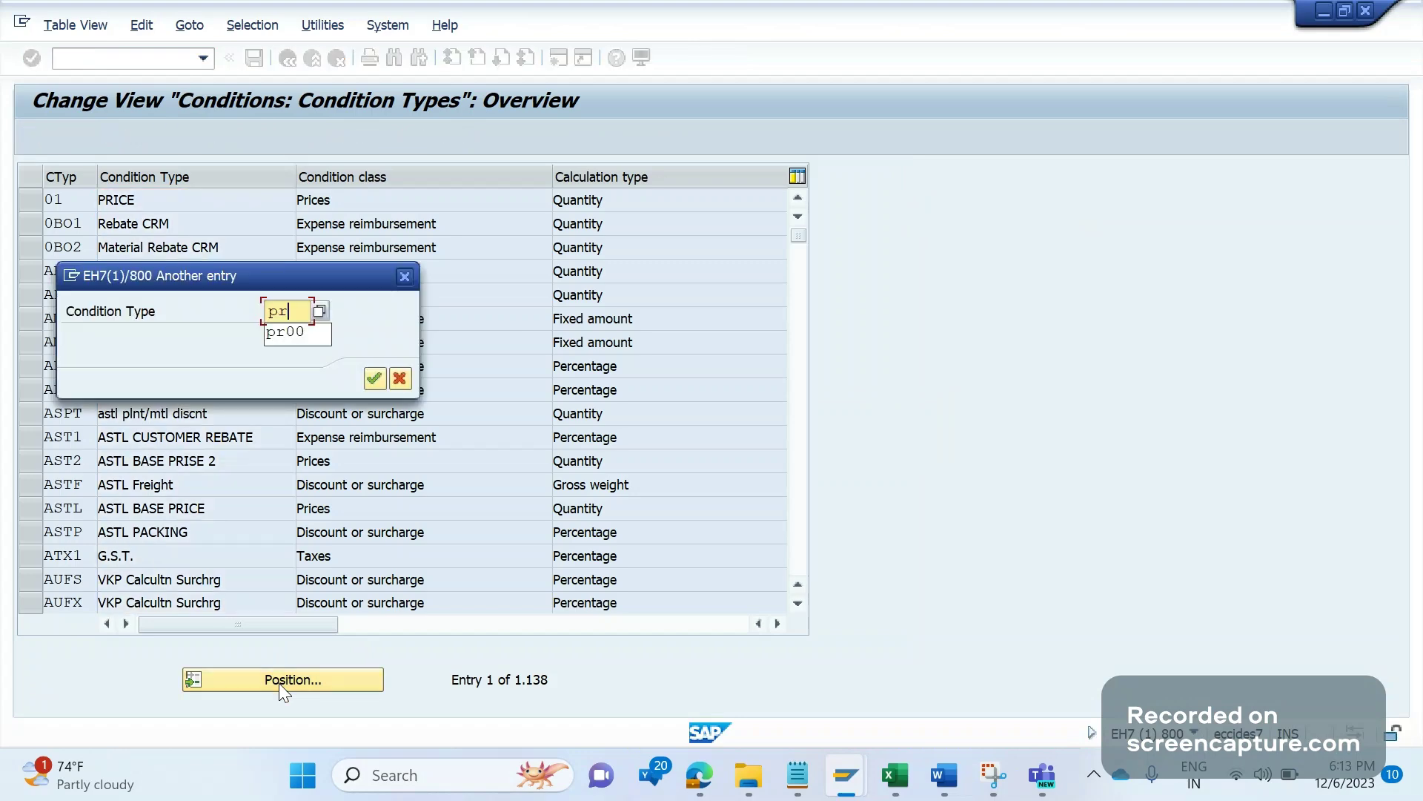
text(00)
key(Return)
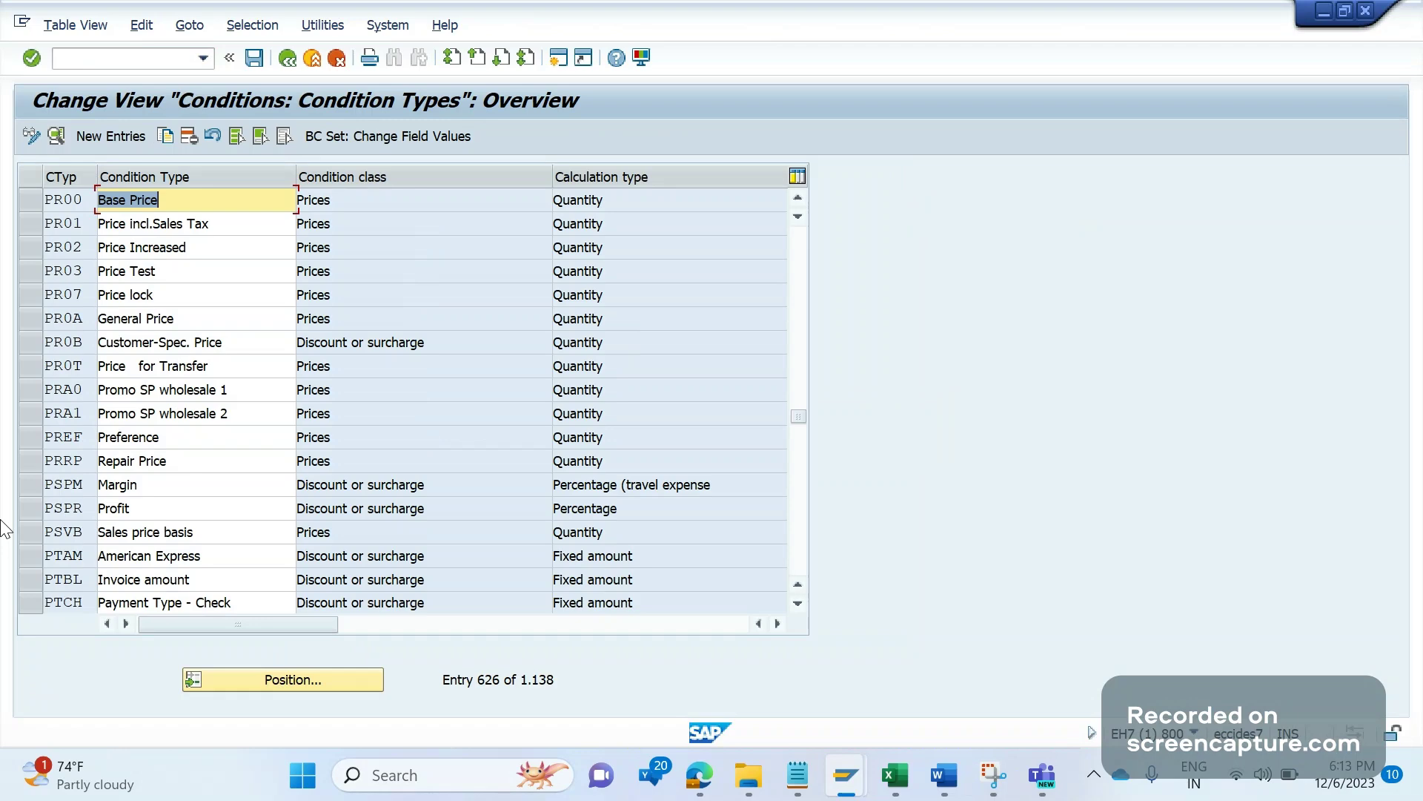
click(173, 215)
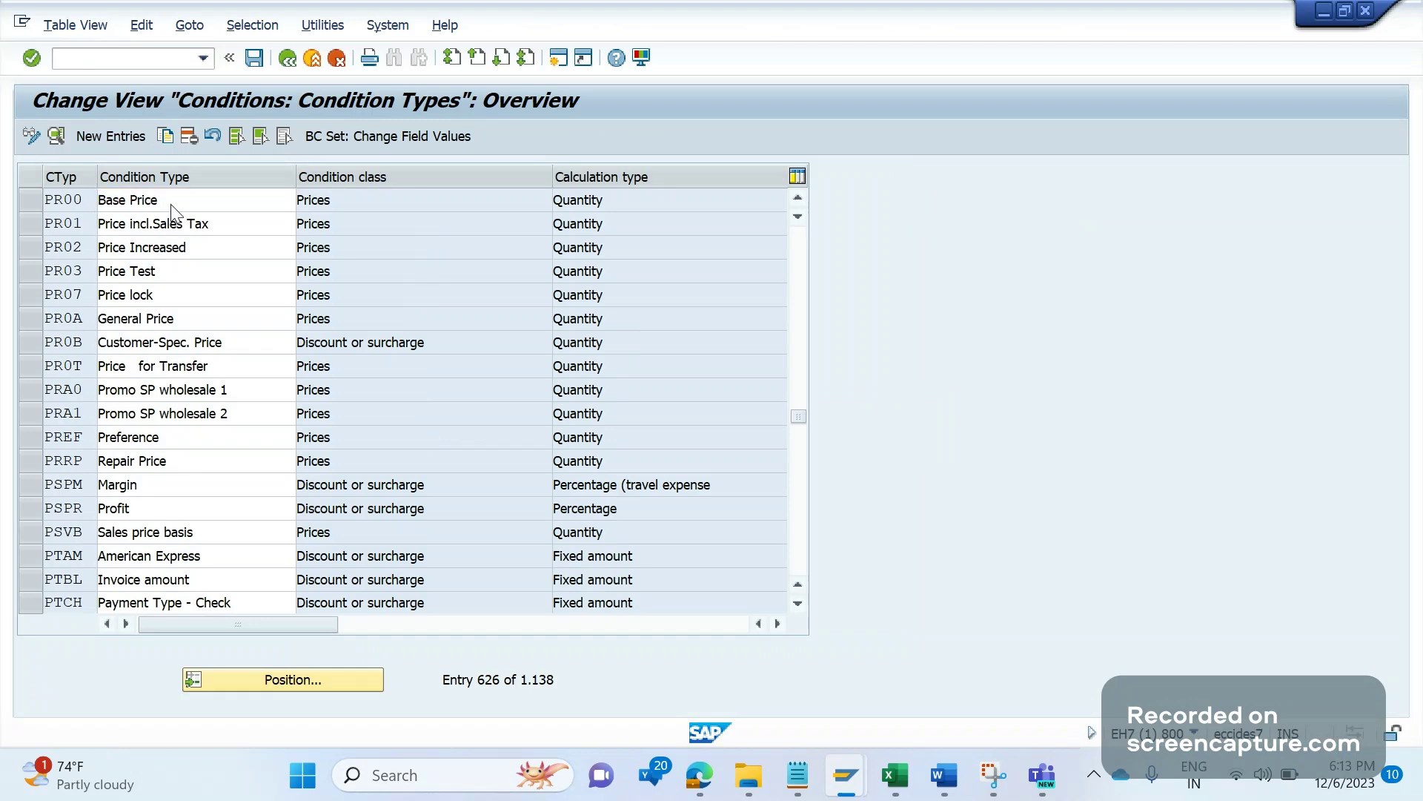
double_click(171, 206)
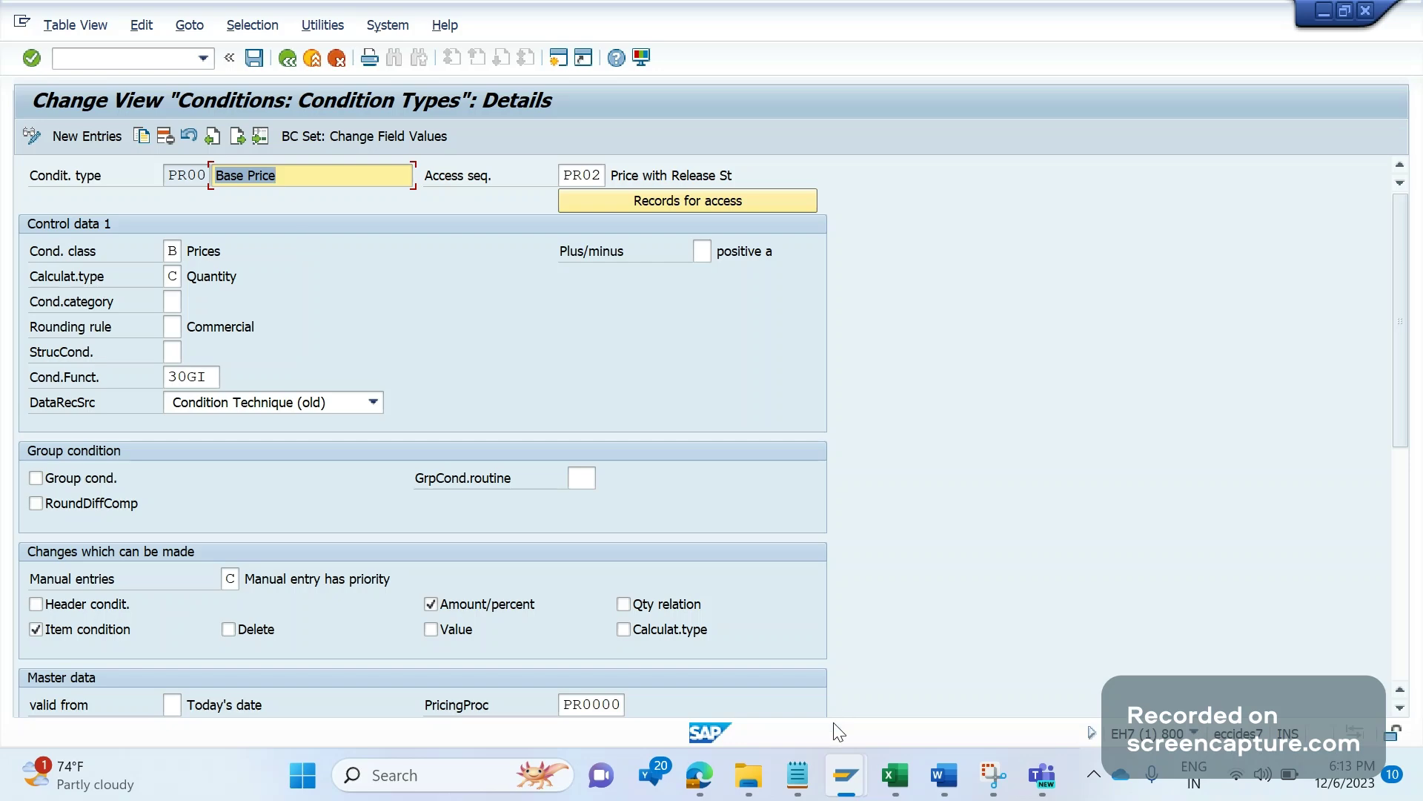
Step: Open table T685A in SE16 in a new session alongside the PR00 details
click(846, 775)
click(971, 694)
click(108, 62)
text(/ose16)
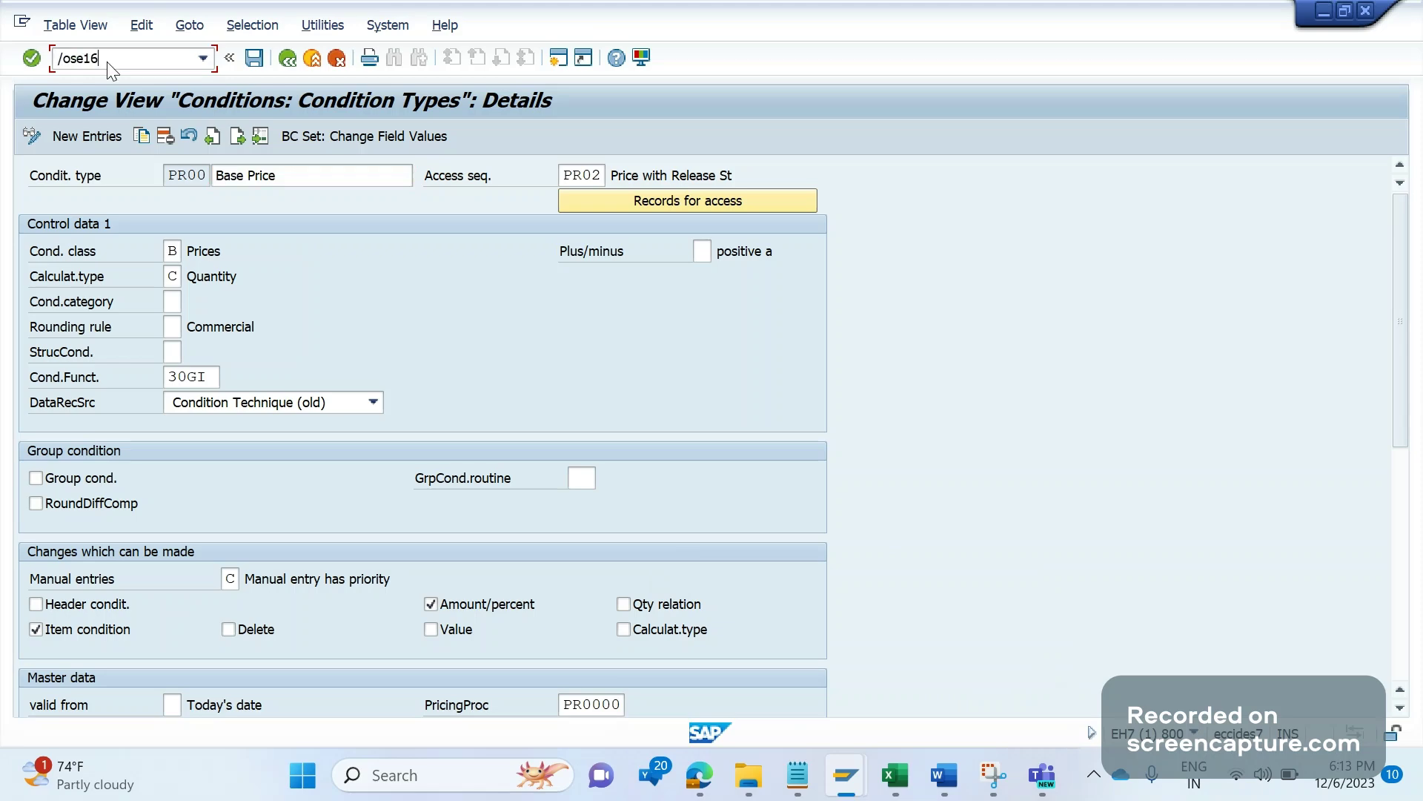
key(Return)
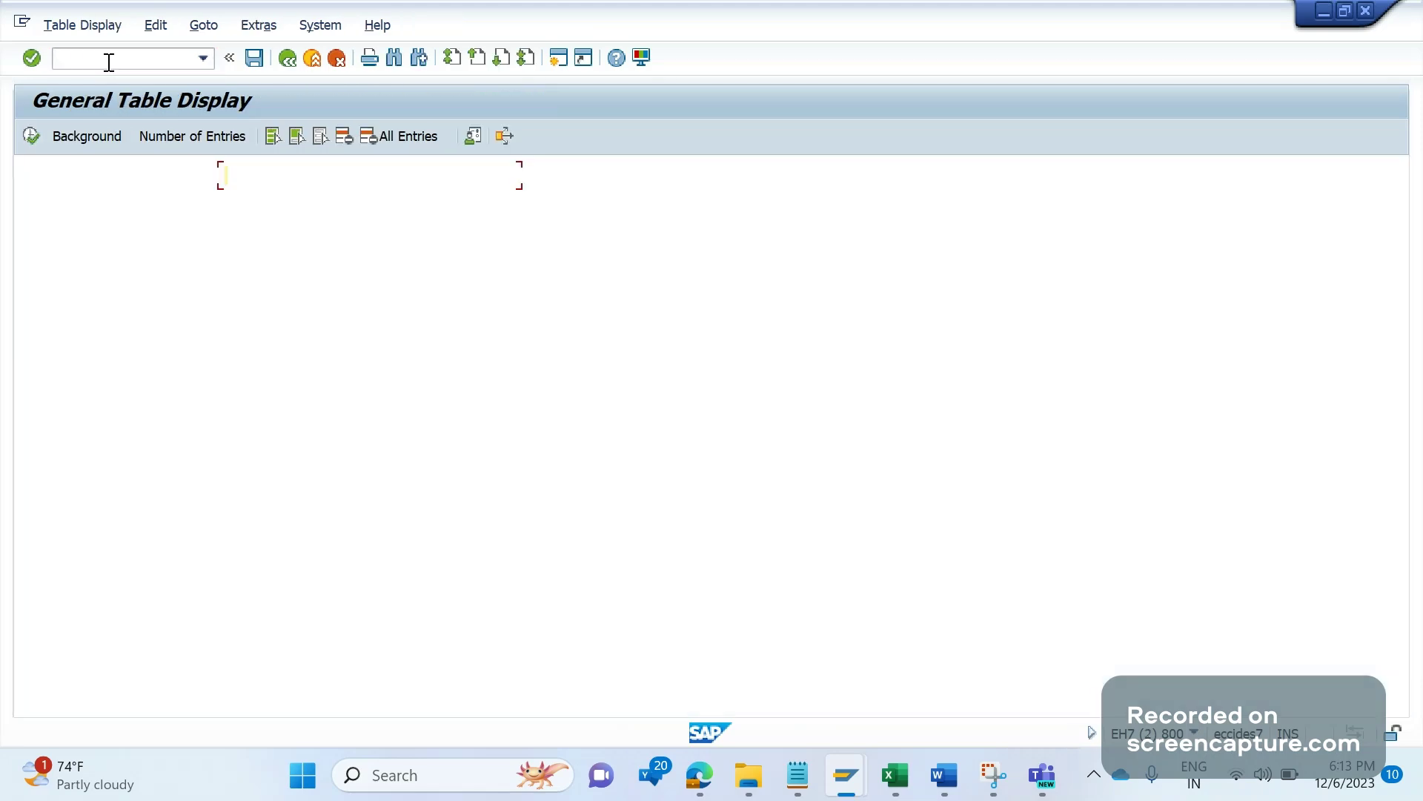
text(T6)
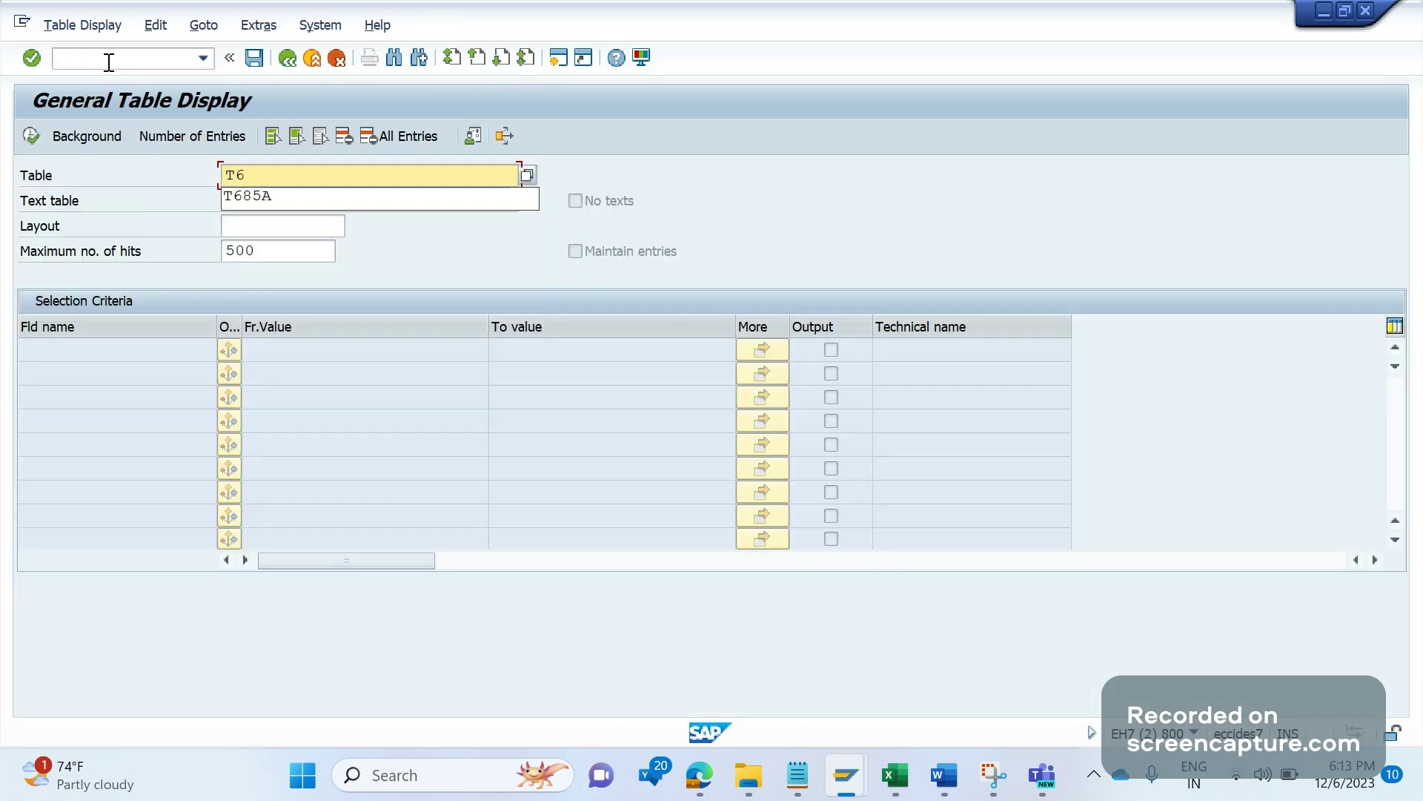
key(Down)
key(Return)
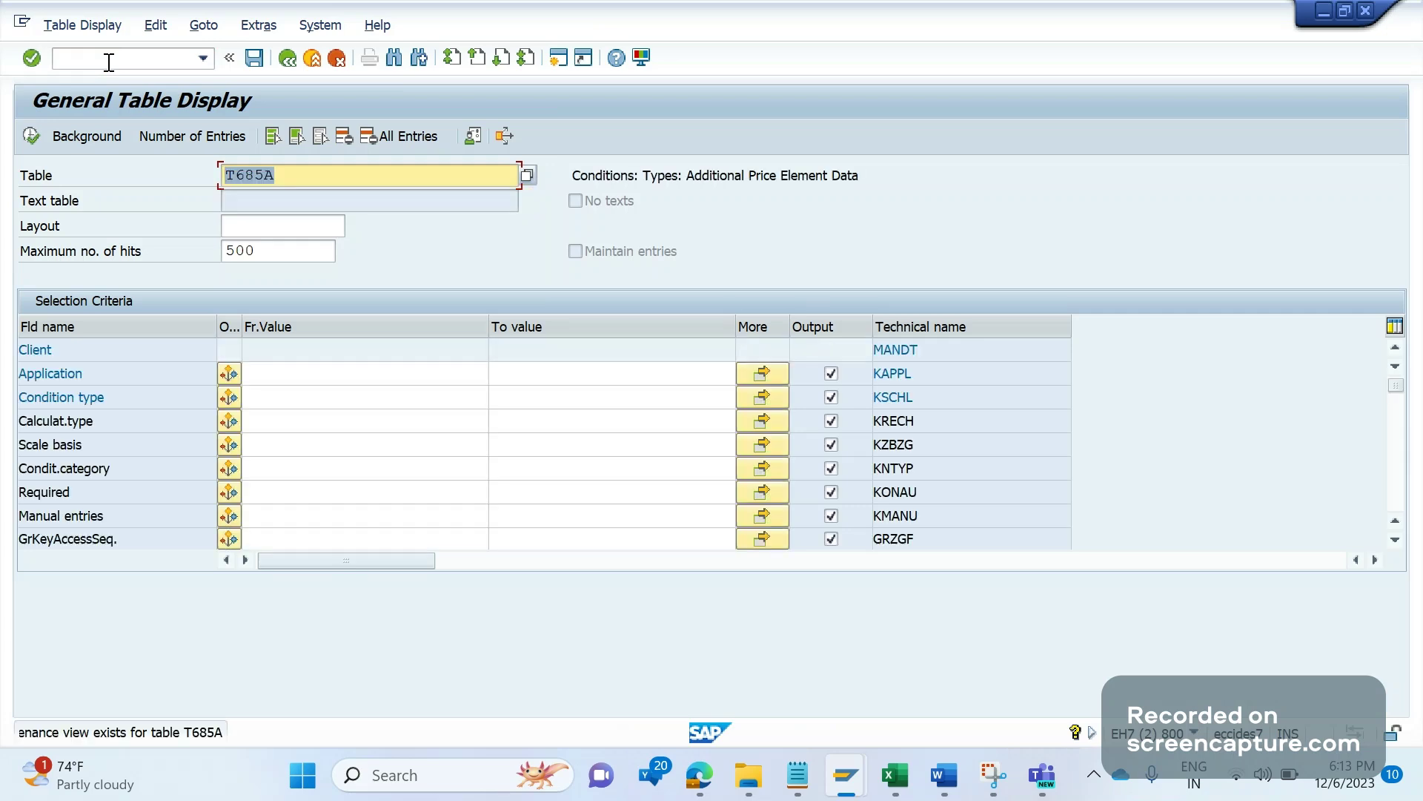
key(F8)
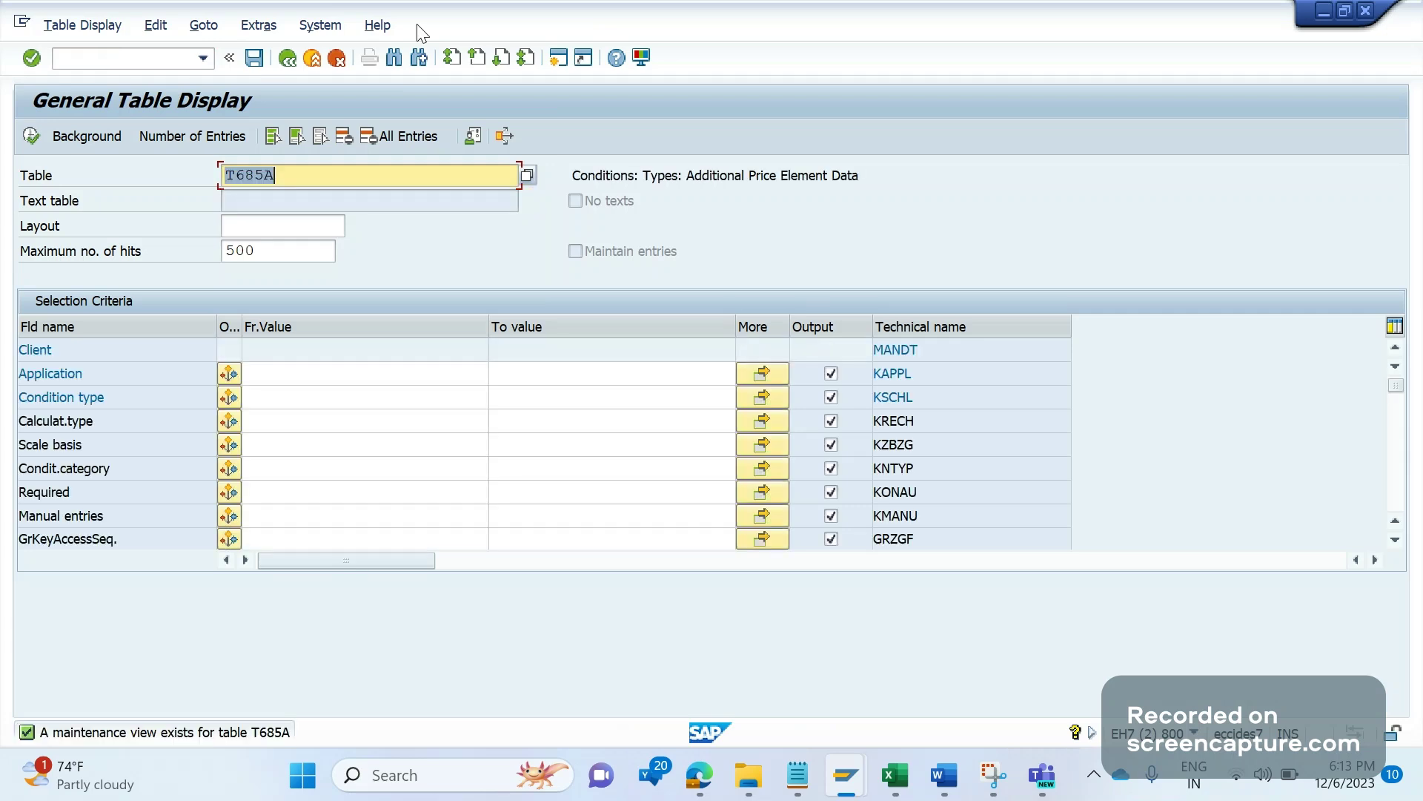
click(943, 775)
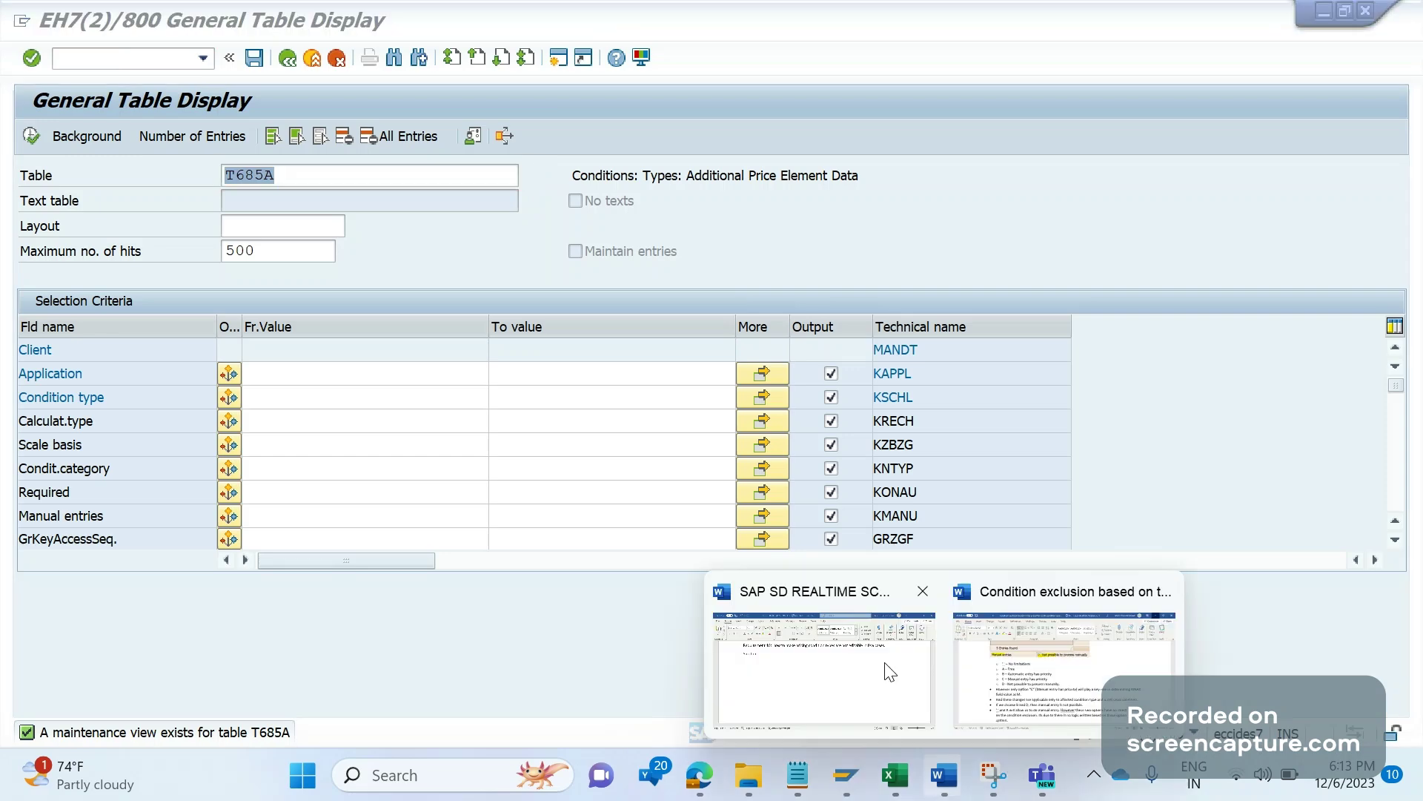
Step: Write 'T685A is the table to store pricing condition type controls' in the Solution section
click(889, 672)
text(T)
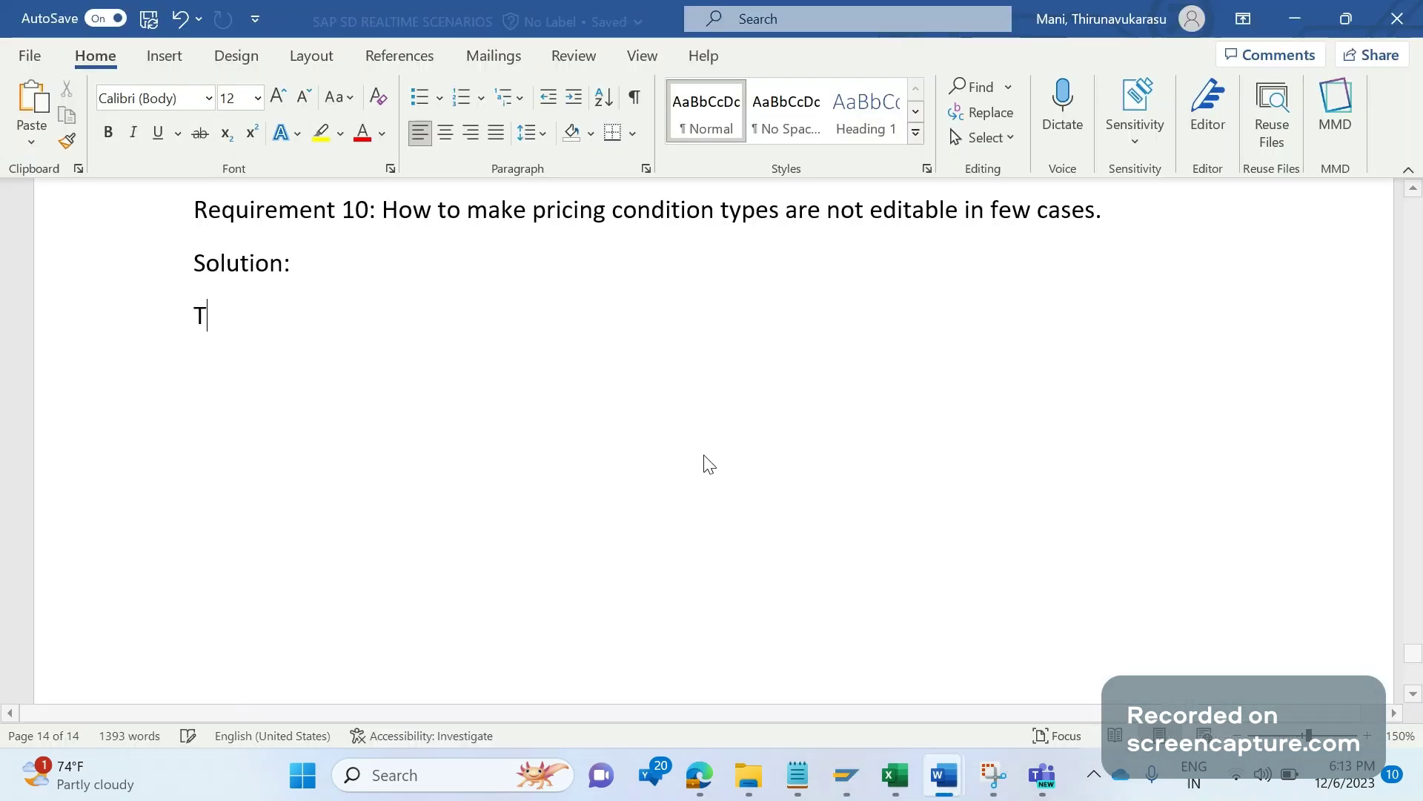
text(685A is )
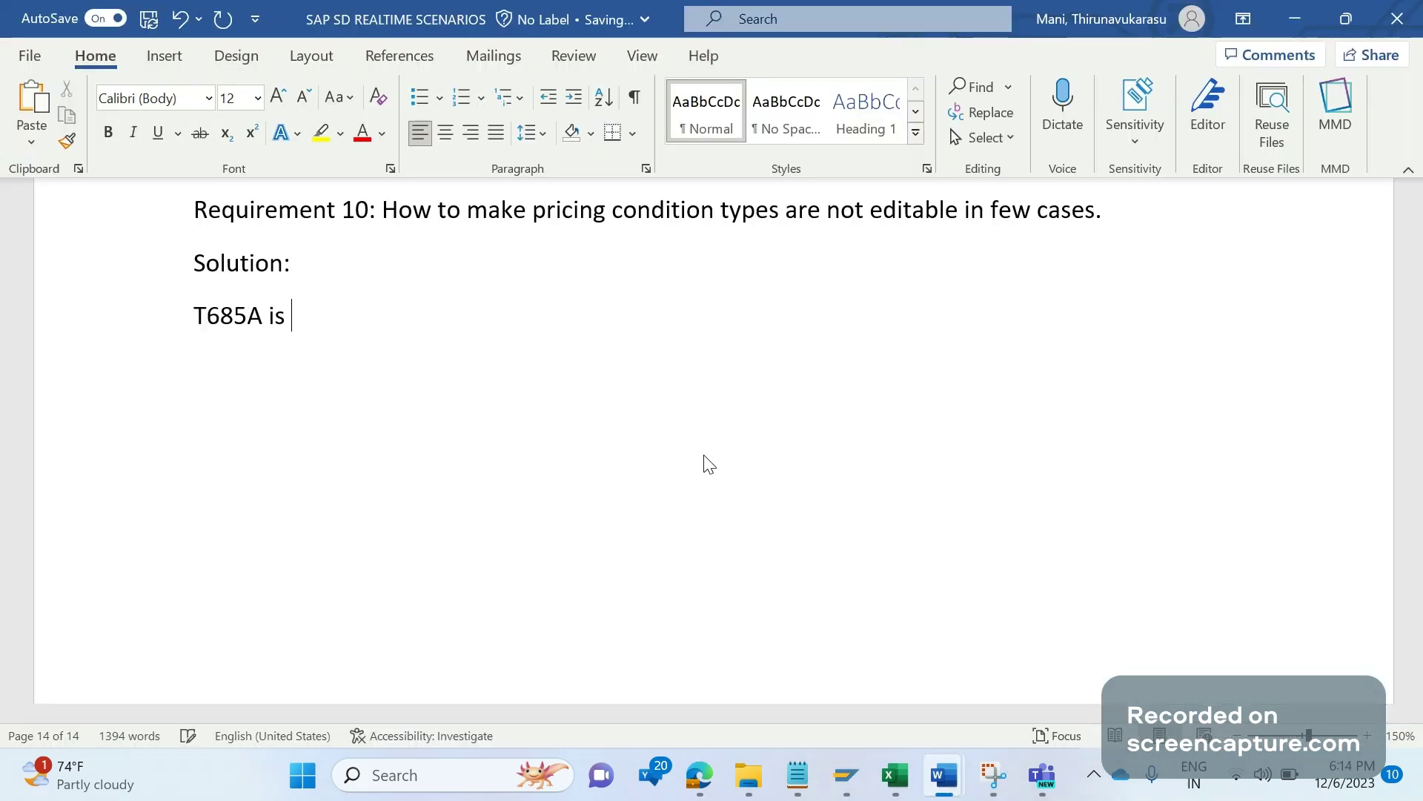
text(the tab)
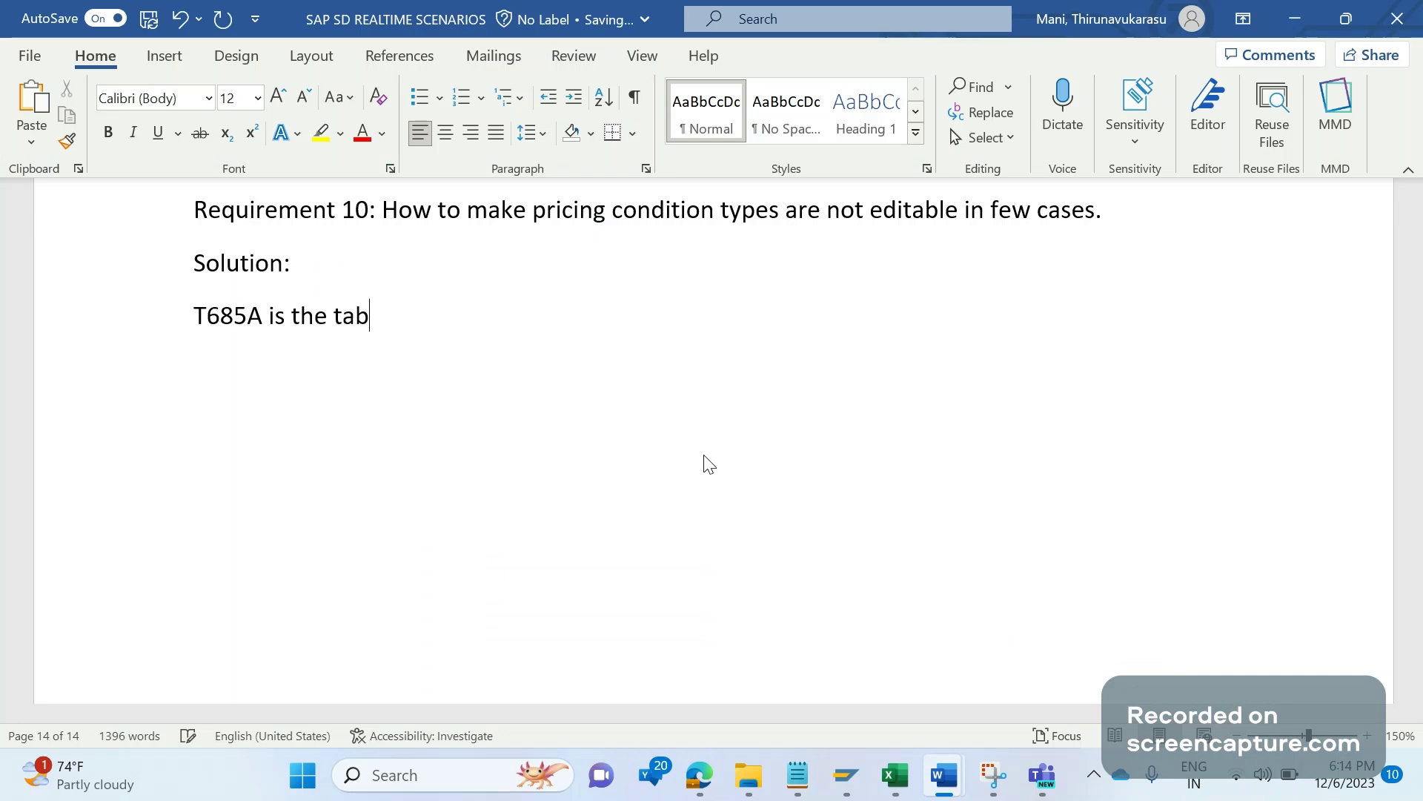
text(le to str ore pricng)
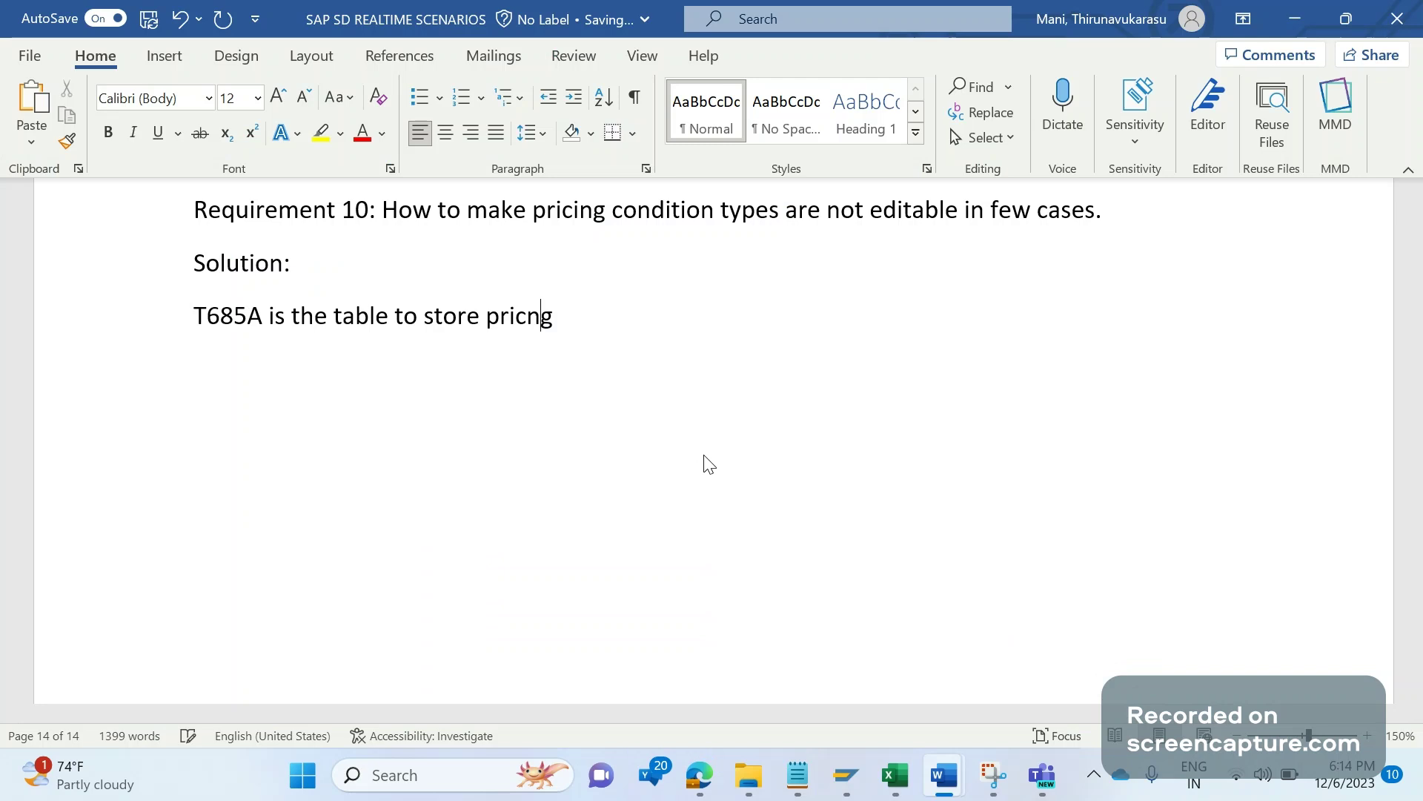
key(BackSpace)
key(BackSpace)
text(ing conditio)
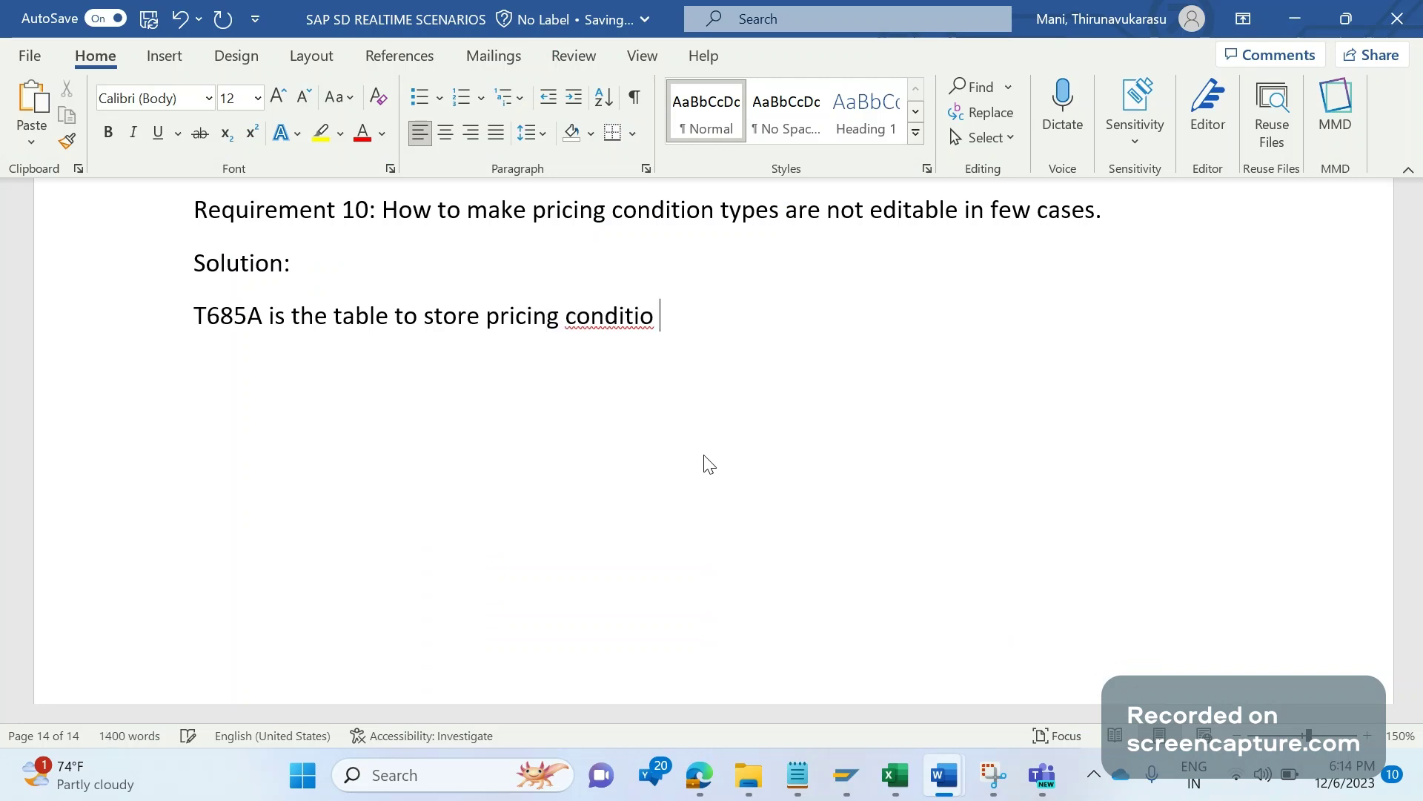
key(BackSpace)
text(n type con)
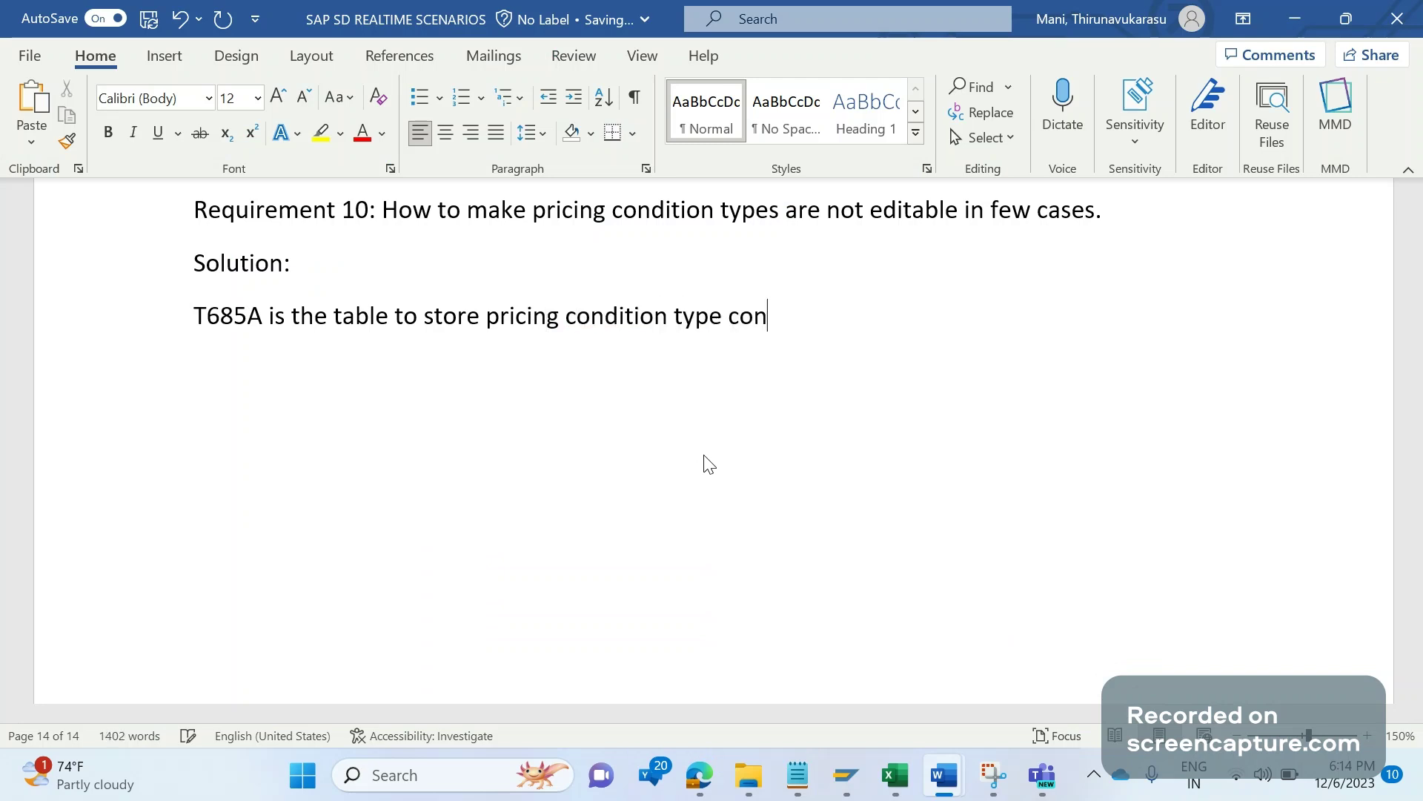
text(trols)
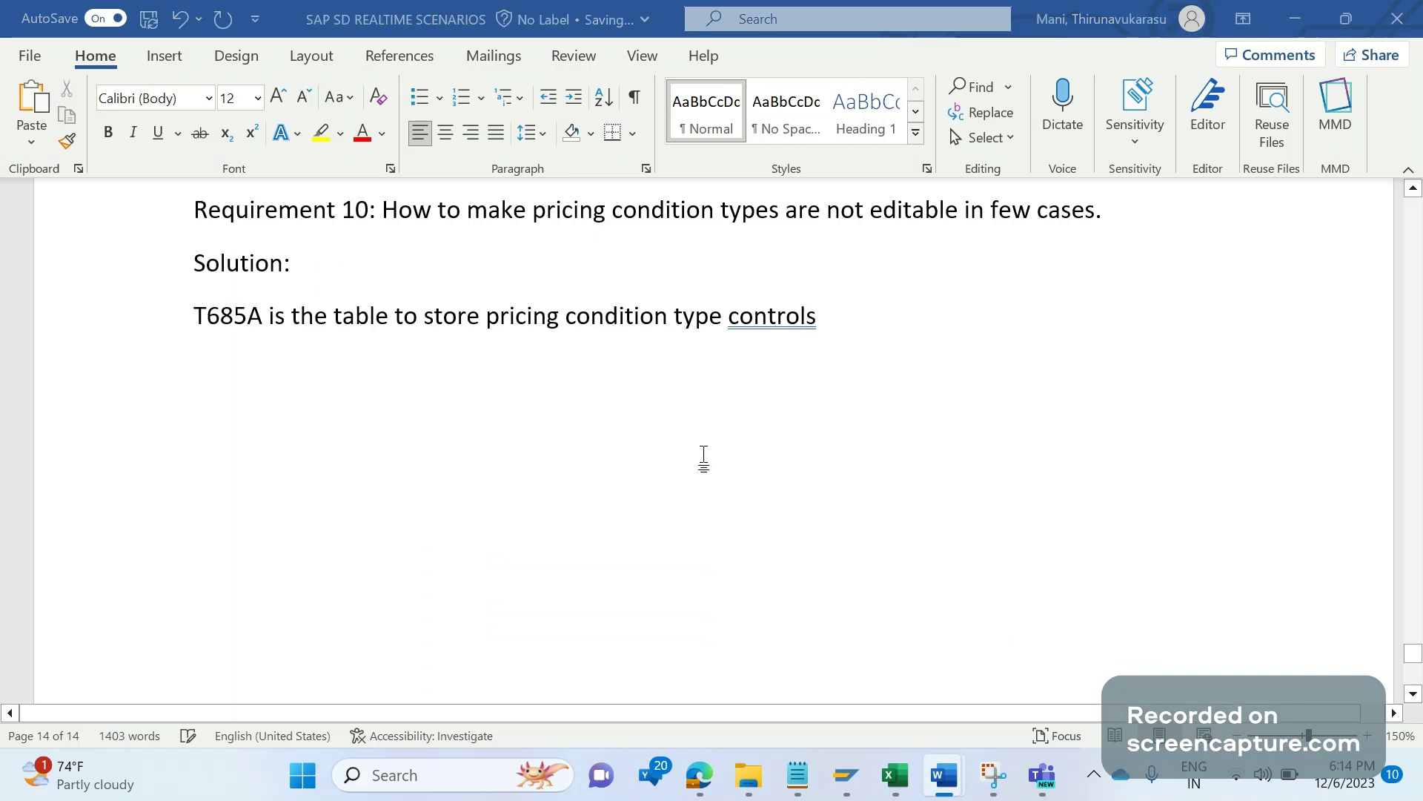
Step: After checking the SAP windows, type 'T685A-KMAN' on a new line in the document
click(849, 780)
click(767, 684)
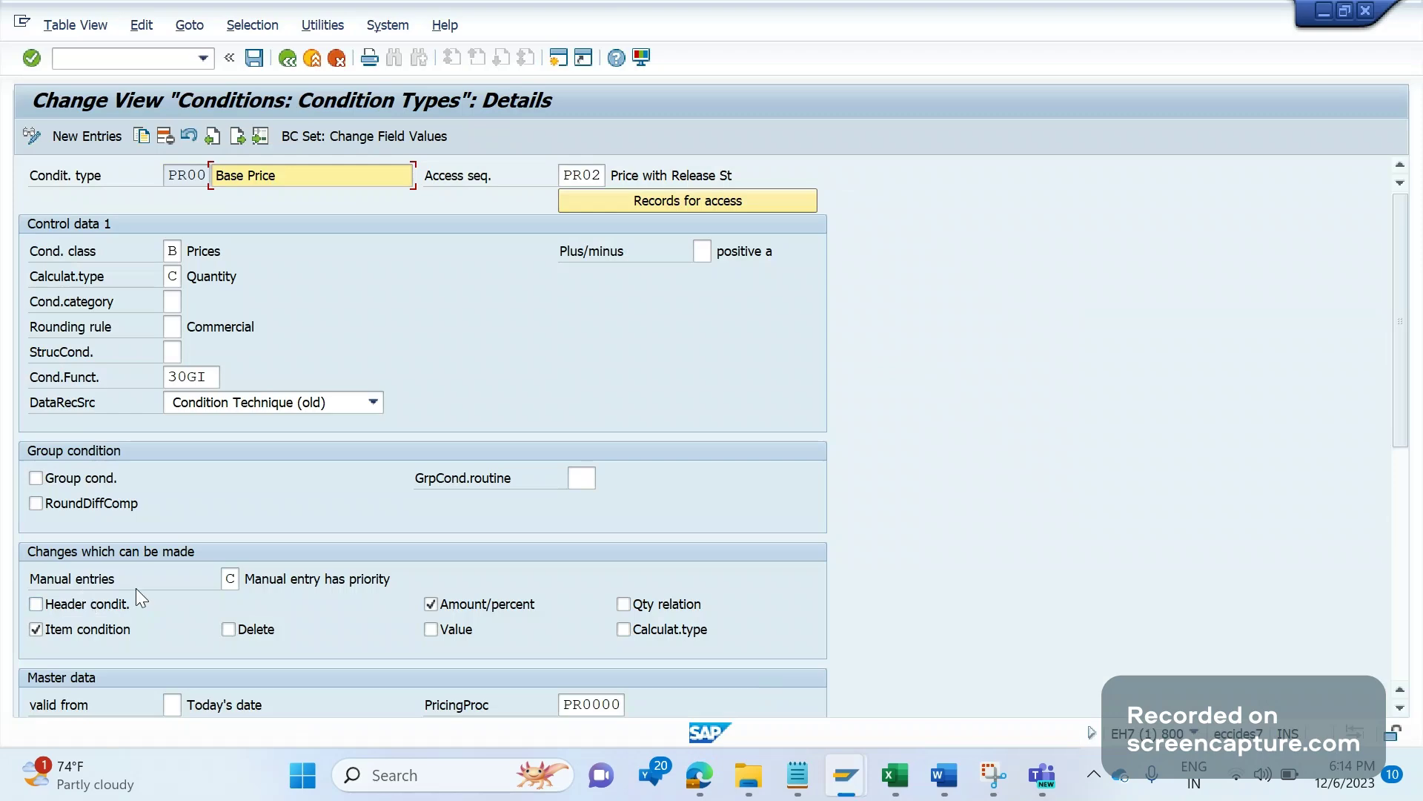
key(alt+Tab)
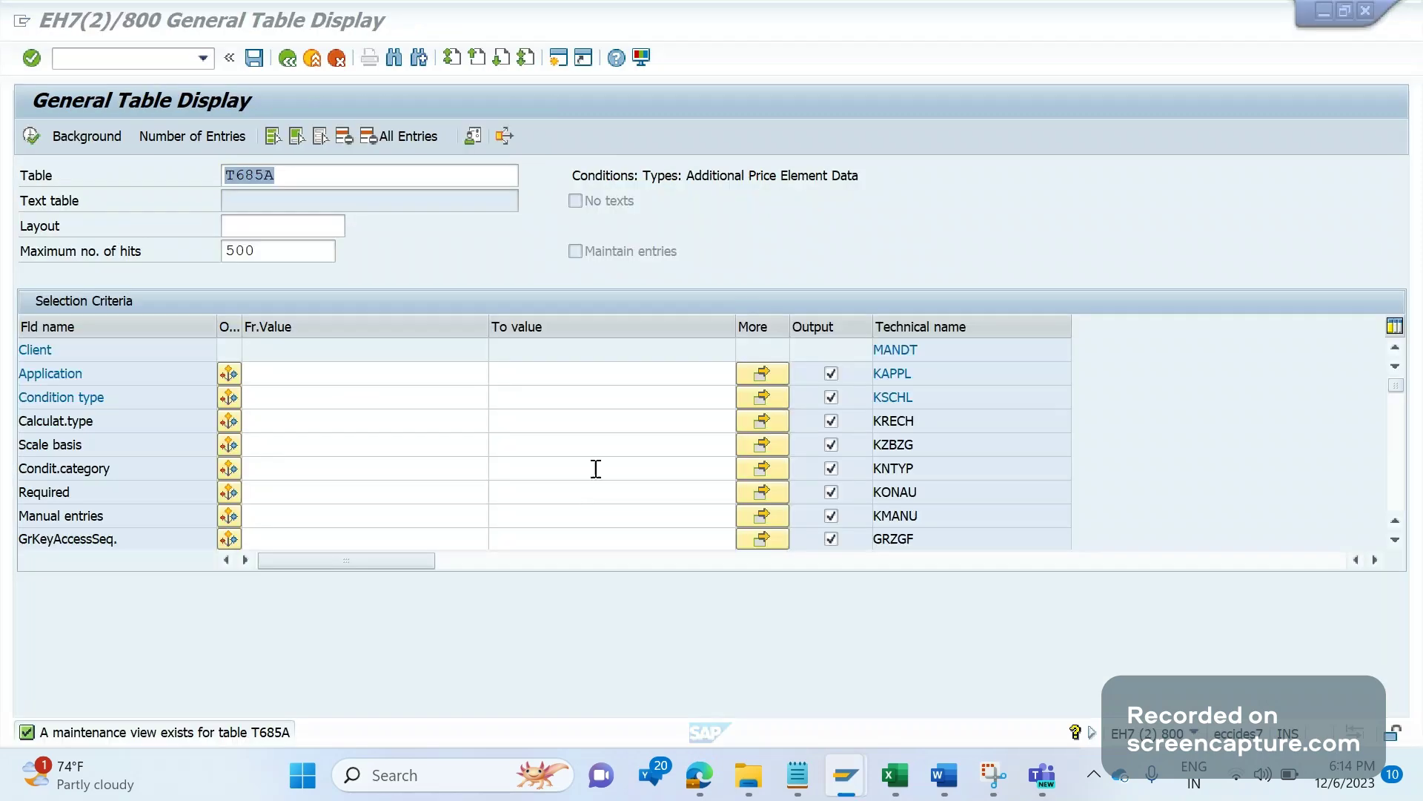
key(alt+Tab)
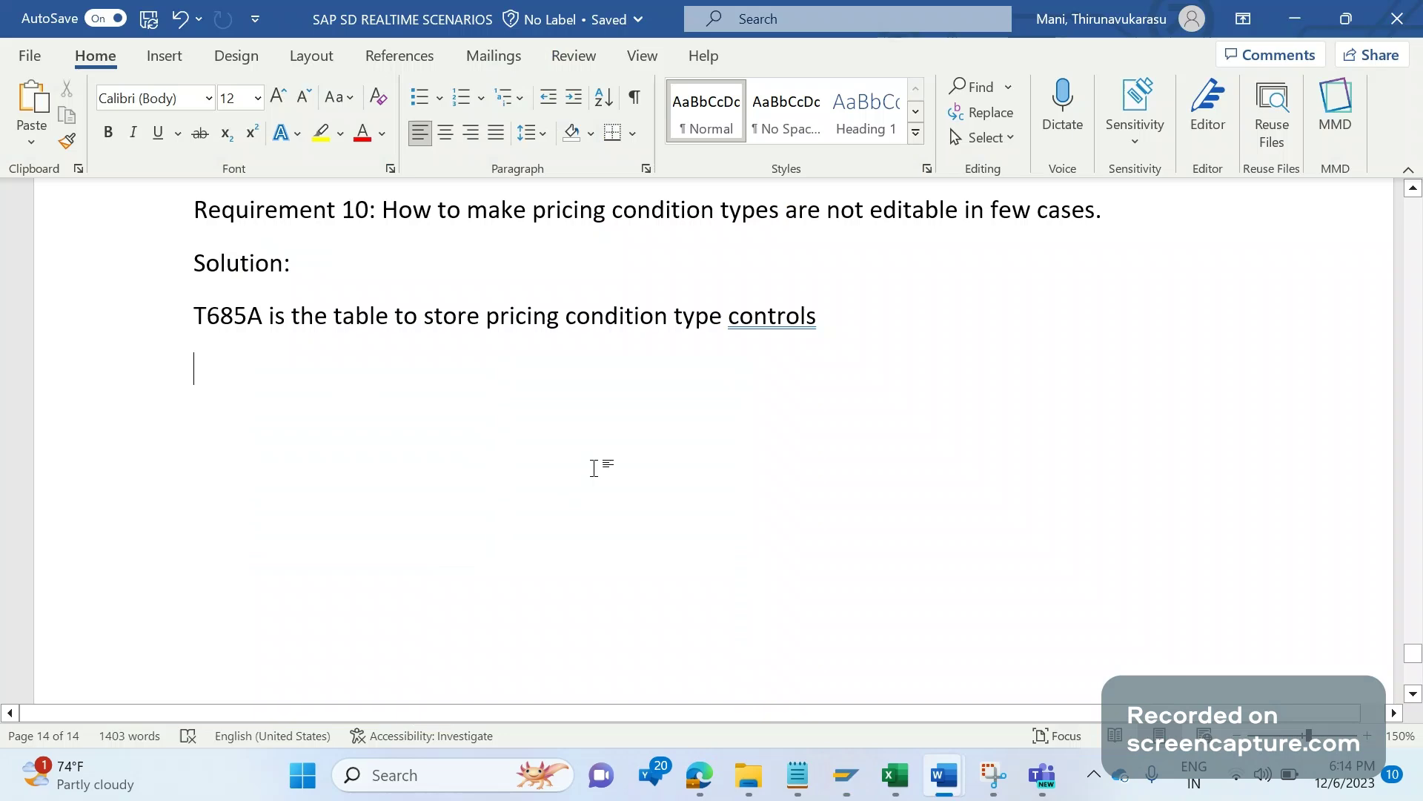
text(T685A)
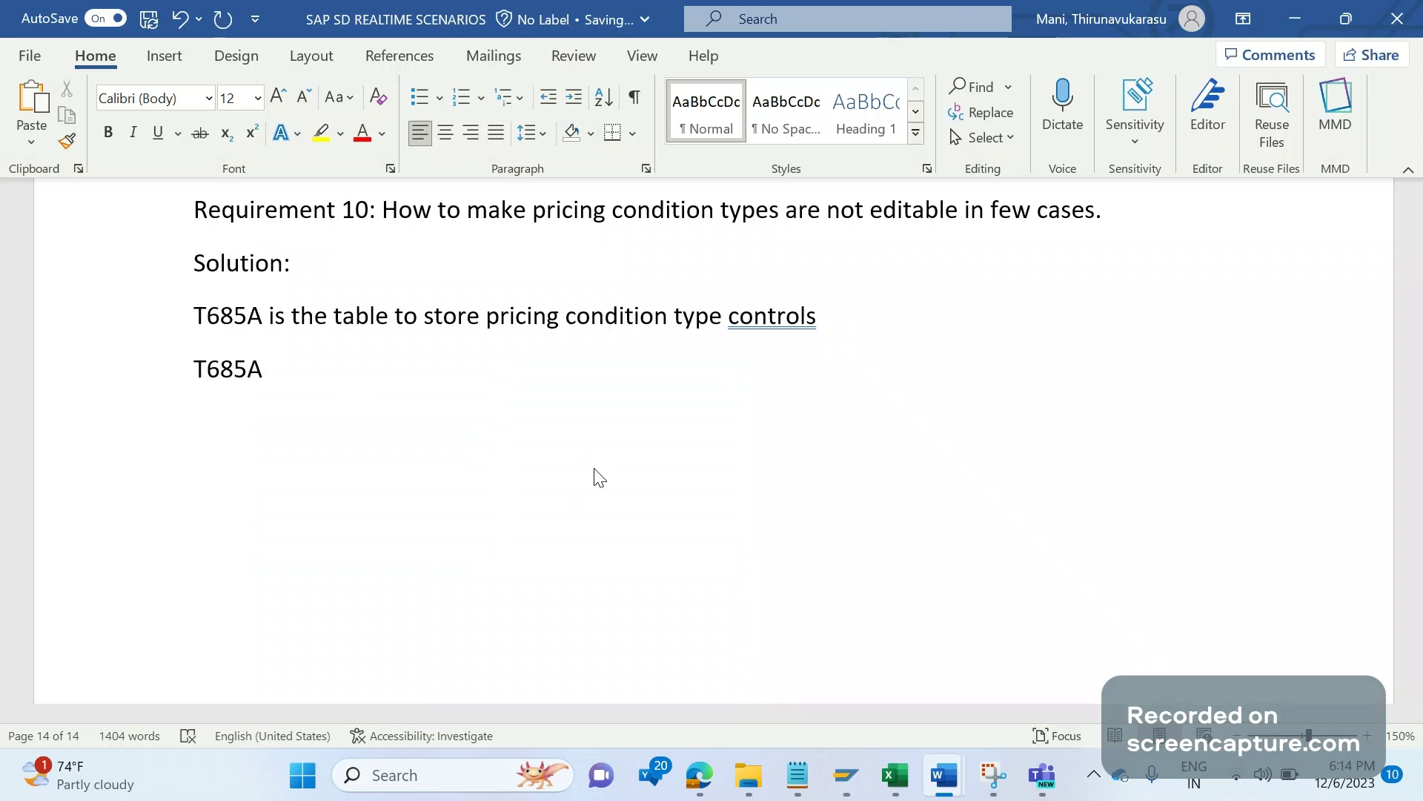
text(-KMAN)
Step: Point out field KMANU in T685A, then list PR00's Manual entries values beside its details
key(alt+Tab)
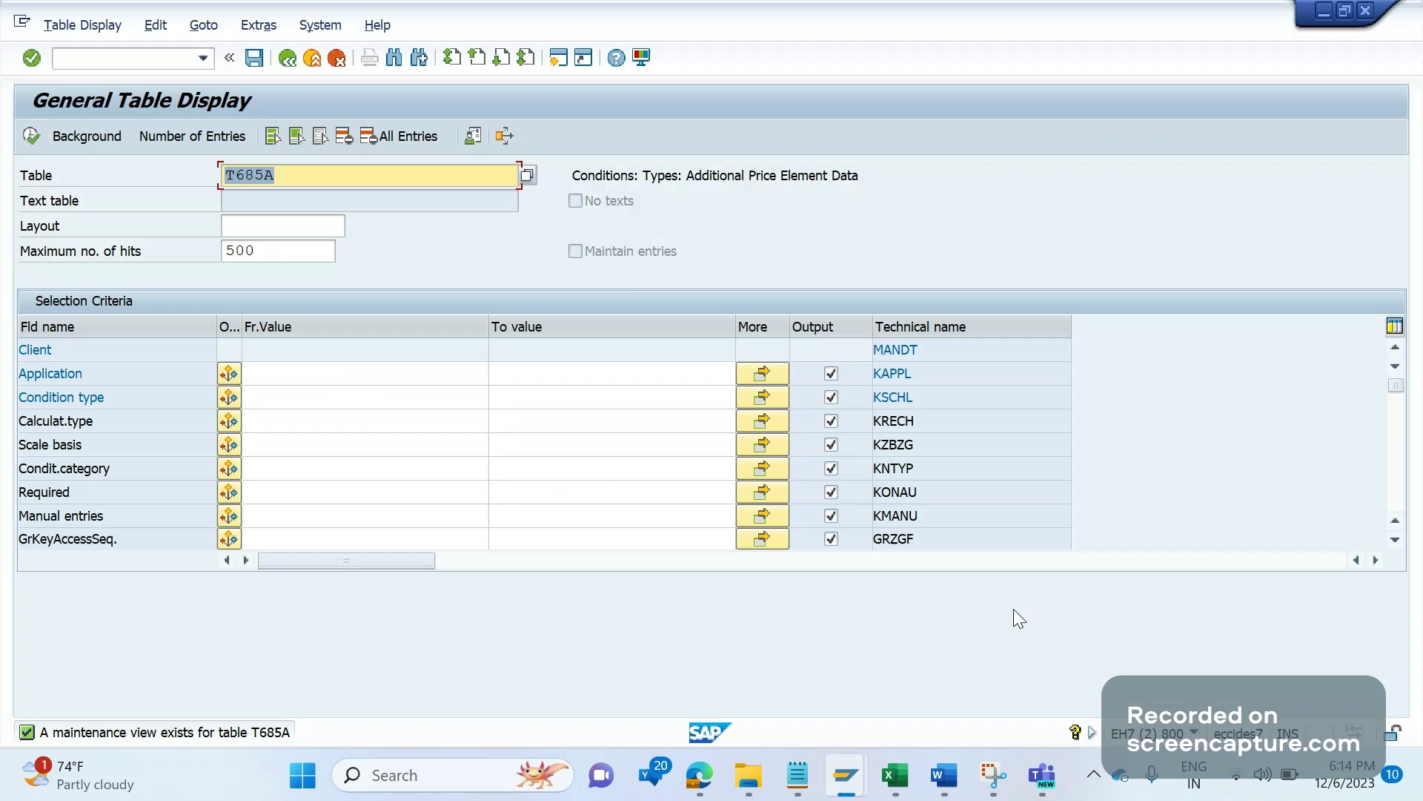
click(895, 515)
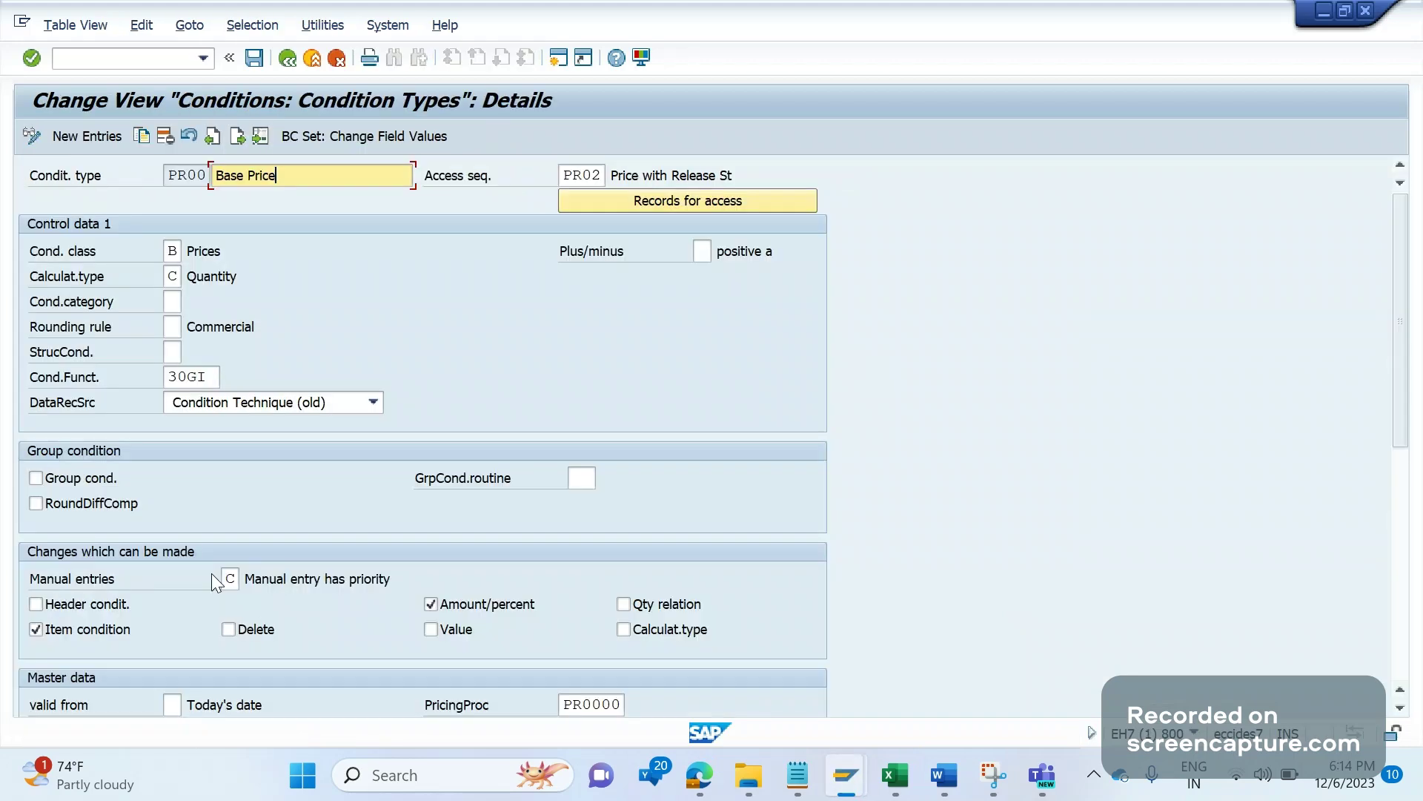
click(229, 577)
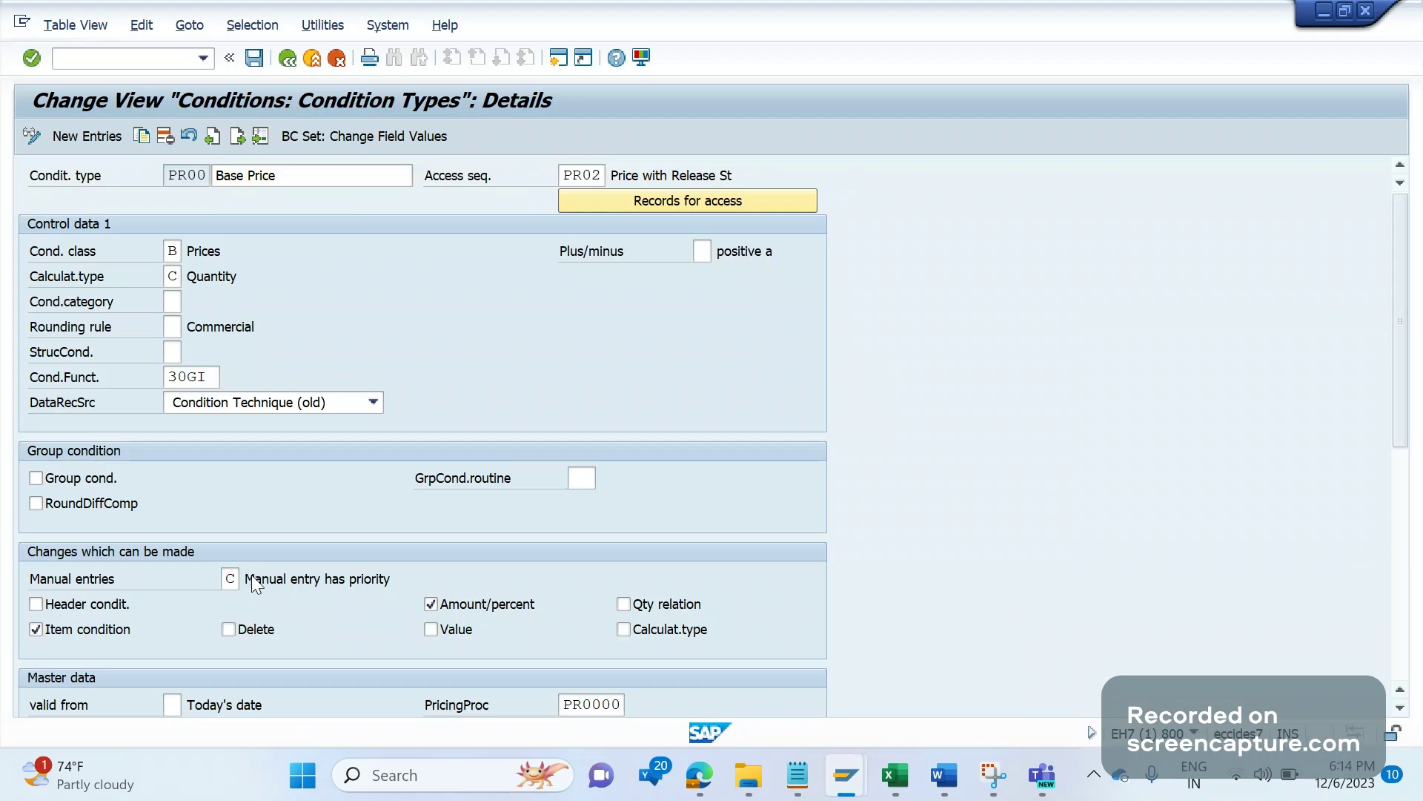
click(252, 576)
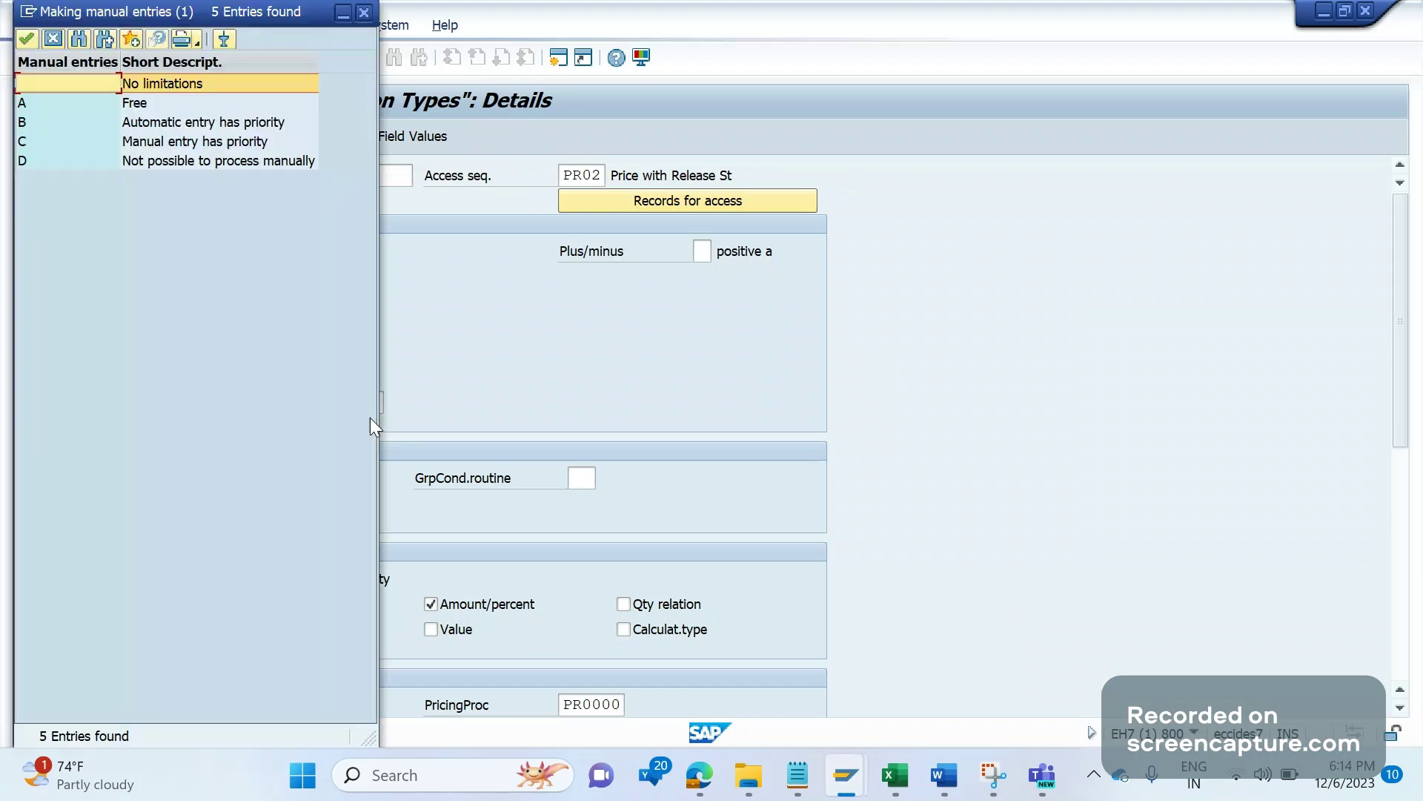
drag(272, 20, 666, 57)
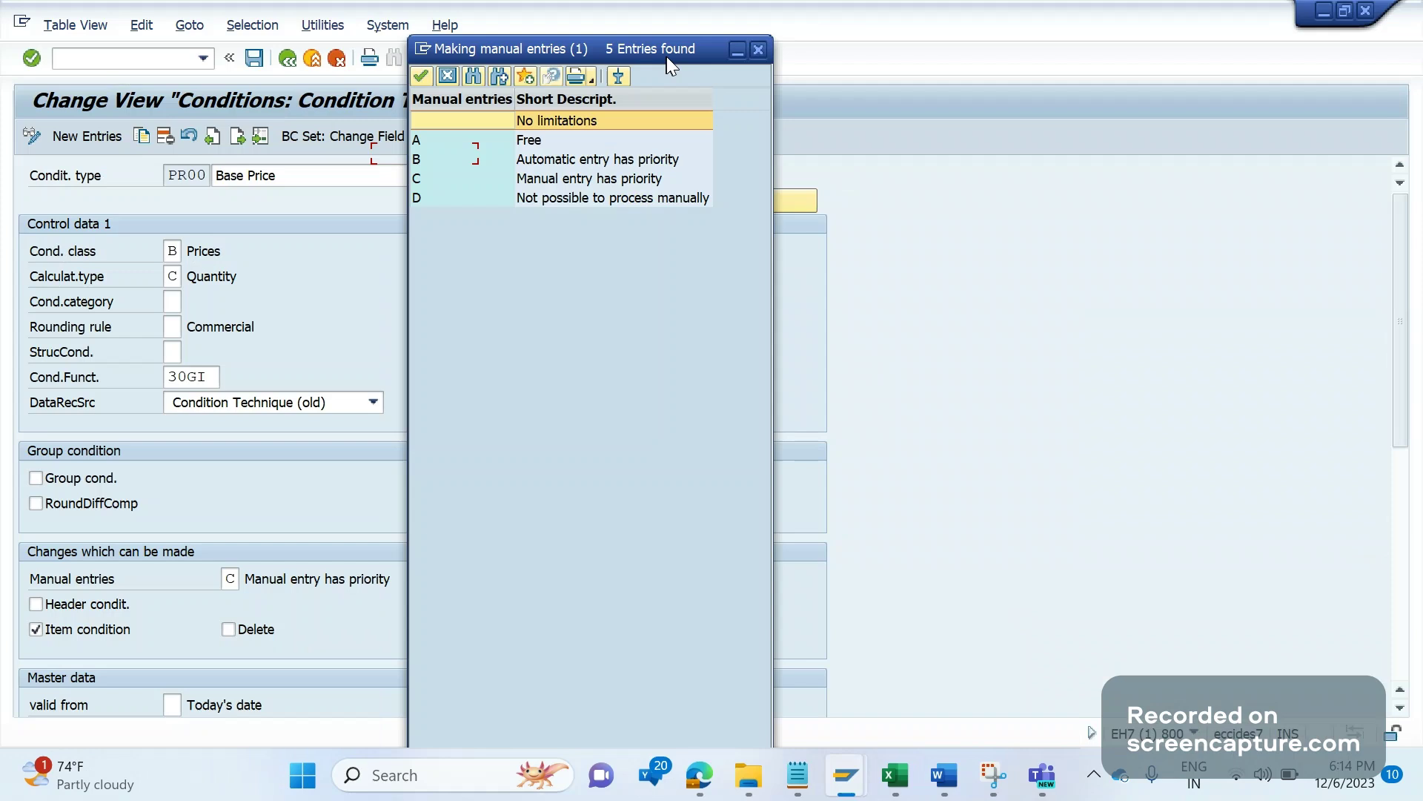
Step: Capture the SAP PR00 details with the Manual entries value list in Snipping Tool
click(994, 779)
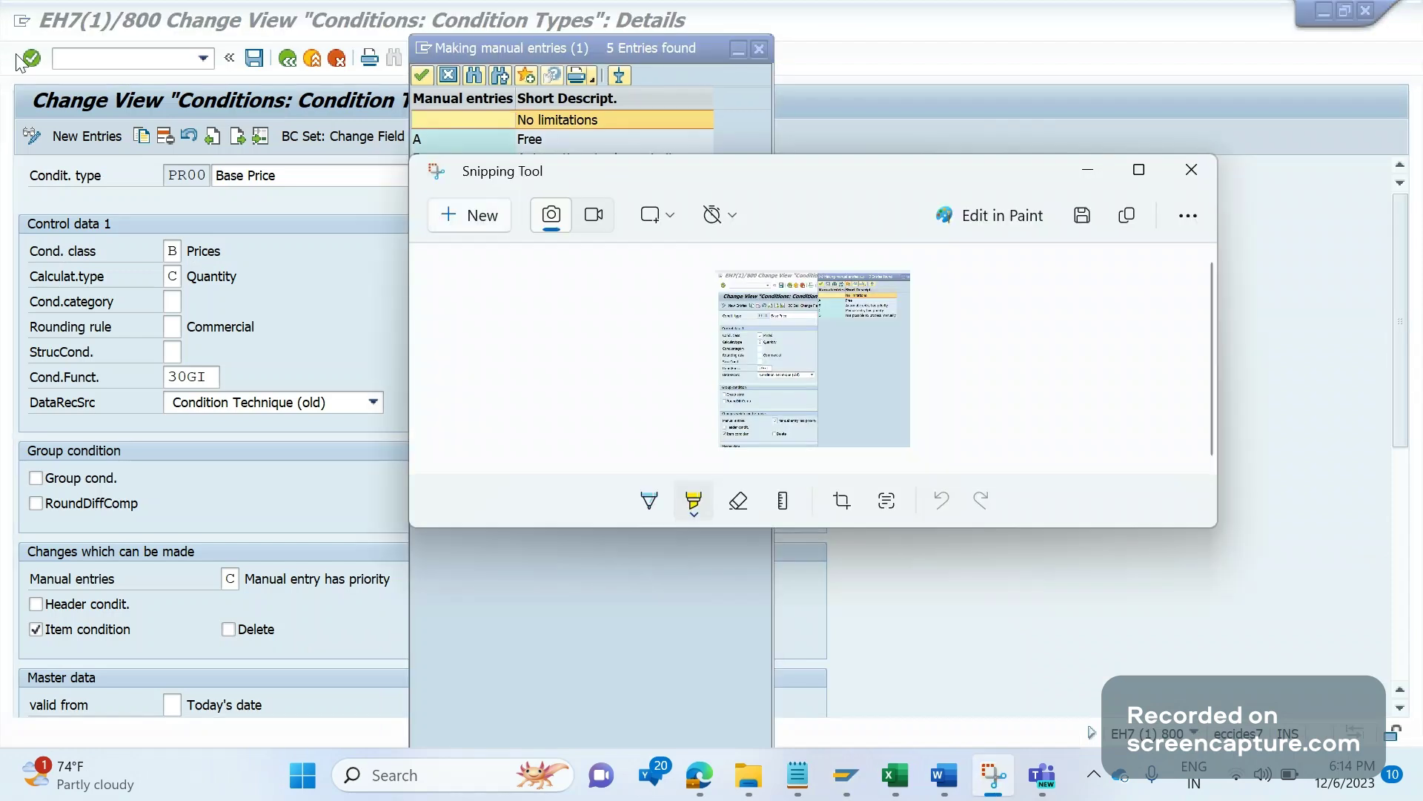
key(ctrl+n)
drag(6, 16, 794, 658)
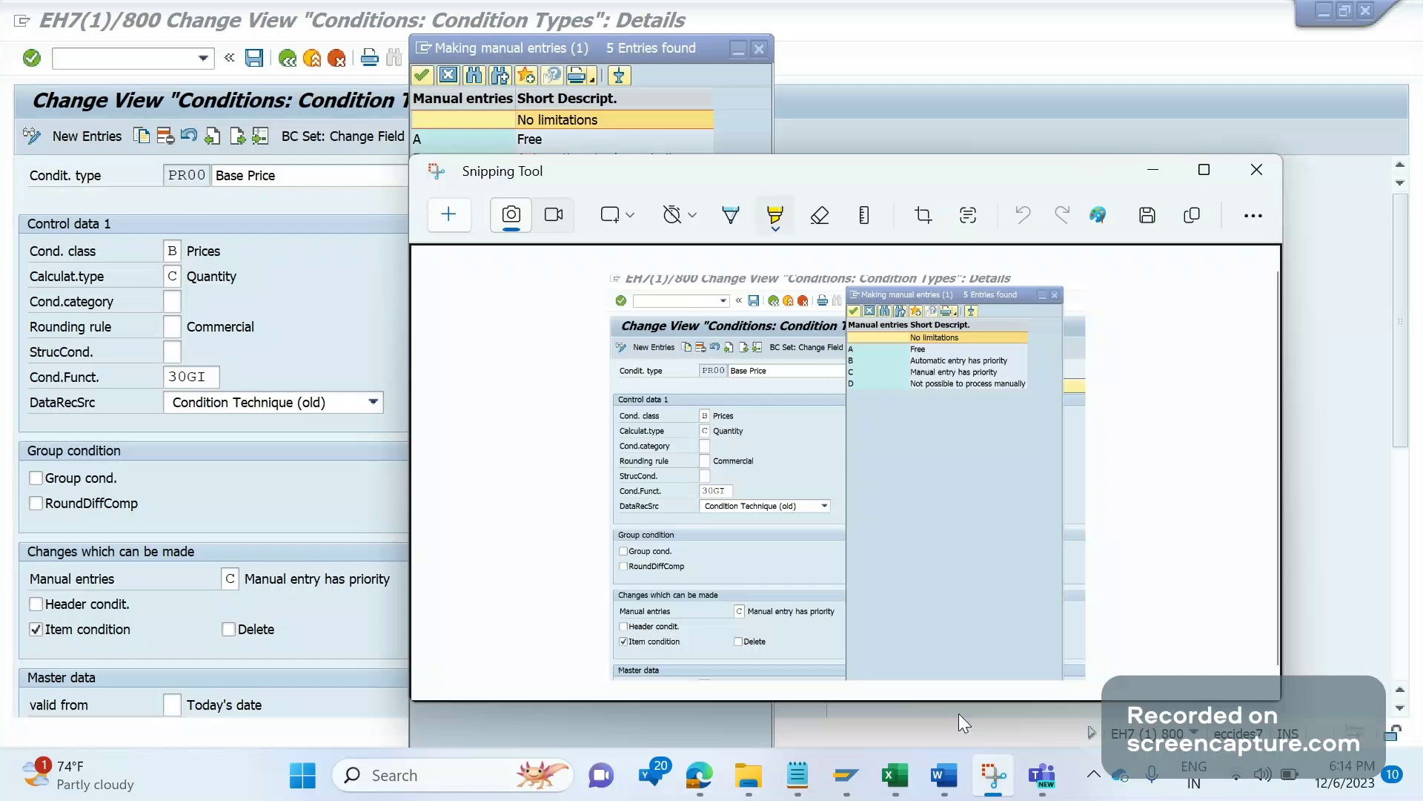
Step: Paste the screenshot on a new line below T685A-KMANU in the Word document
click(943, 775)
click(784, 660)
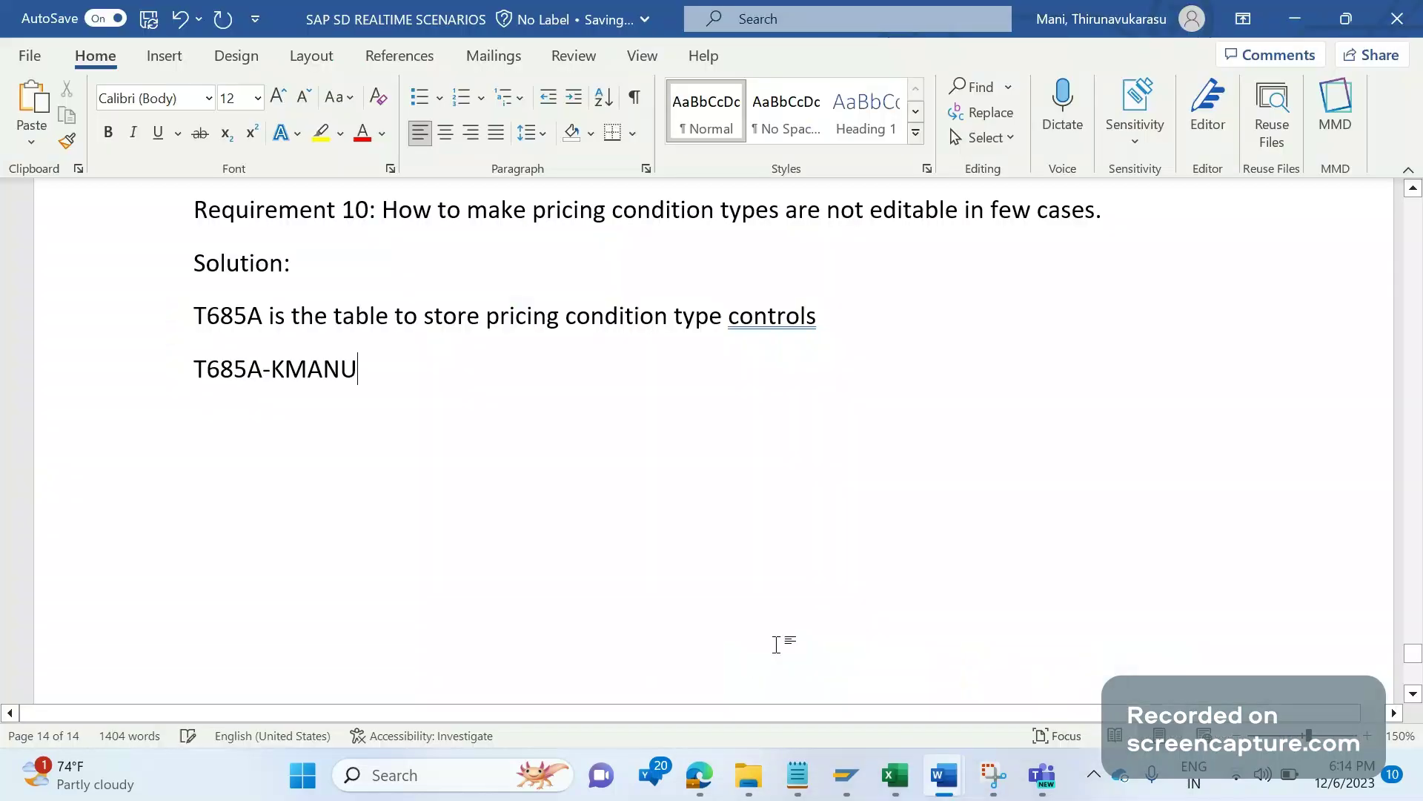
key(Return)
key(ctrl+v)
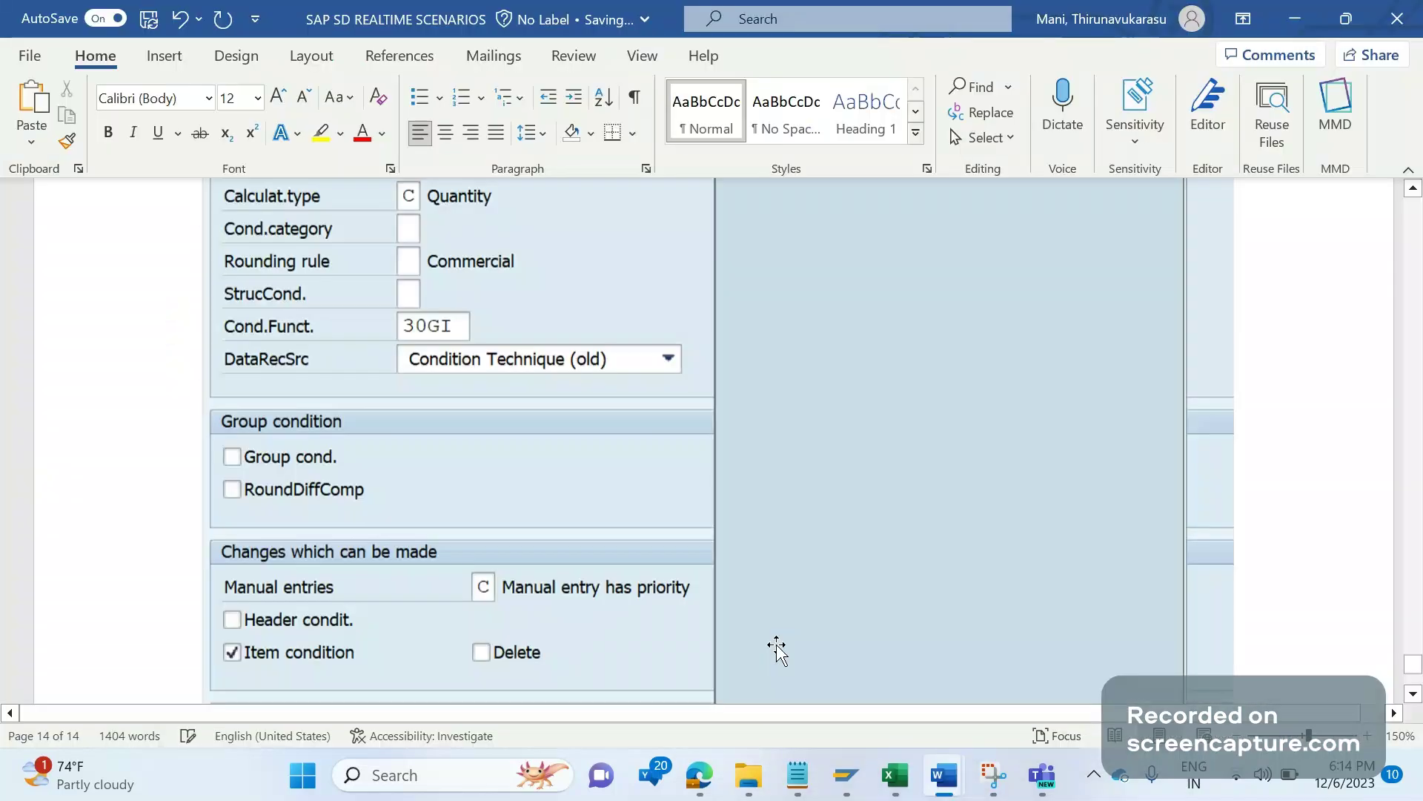
key(alt+Tab)
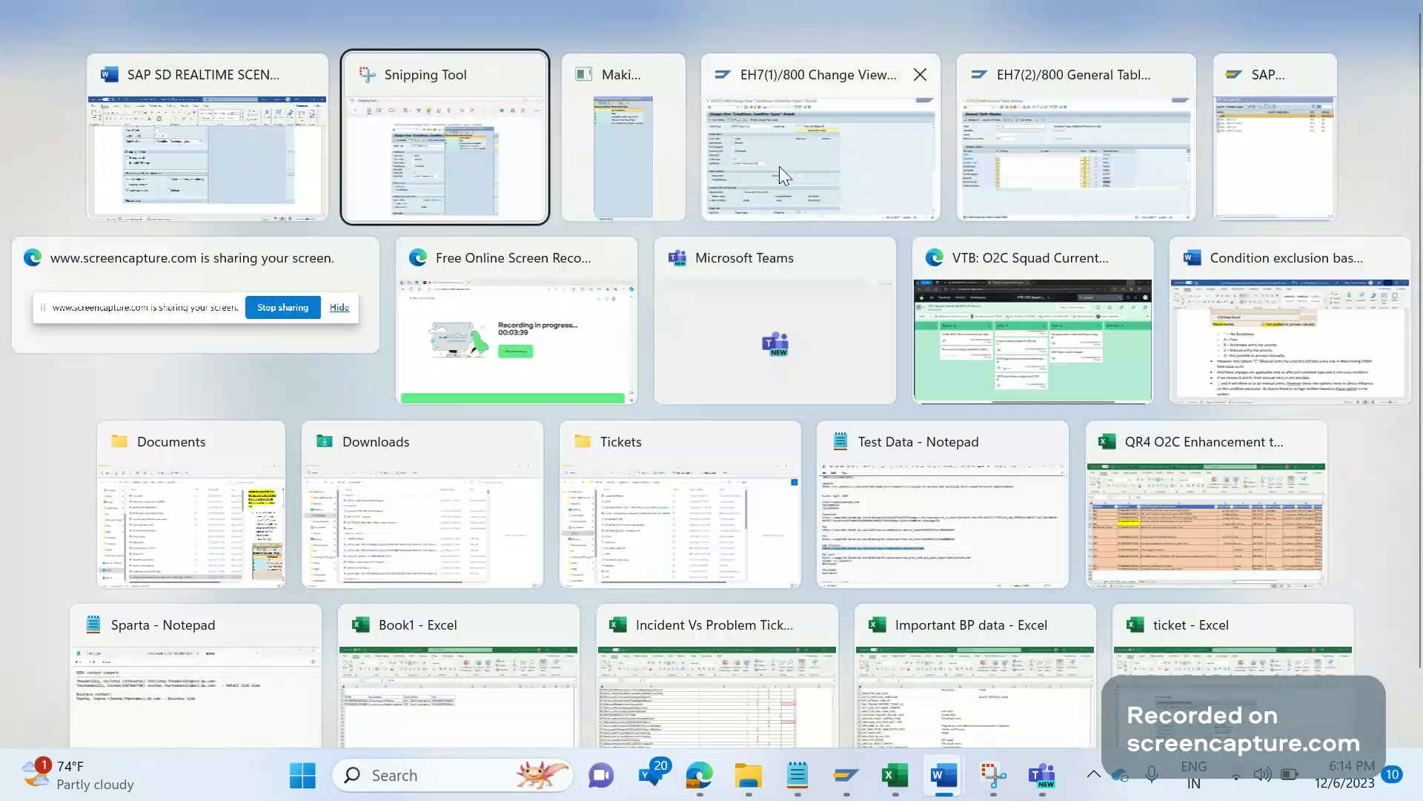
Step: Redisplay PR00's five Manual entries options beside its details, where C is currently set
click(780, 166)
click(844, 784)
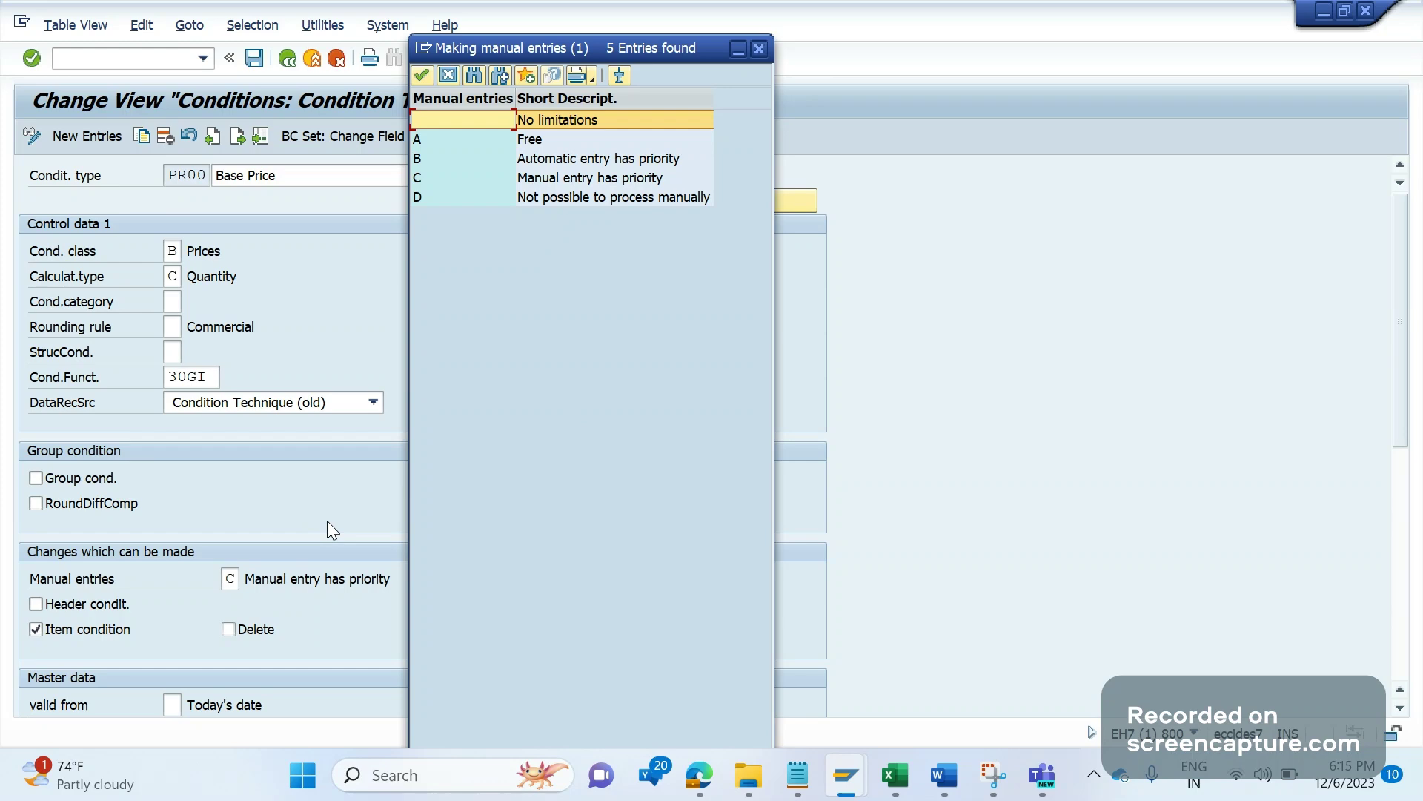
click(518, 176)
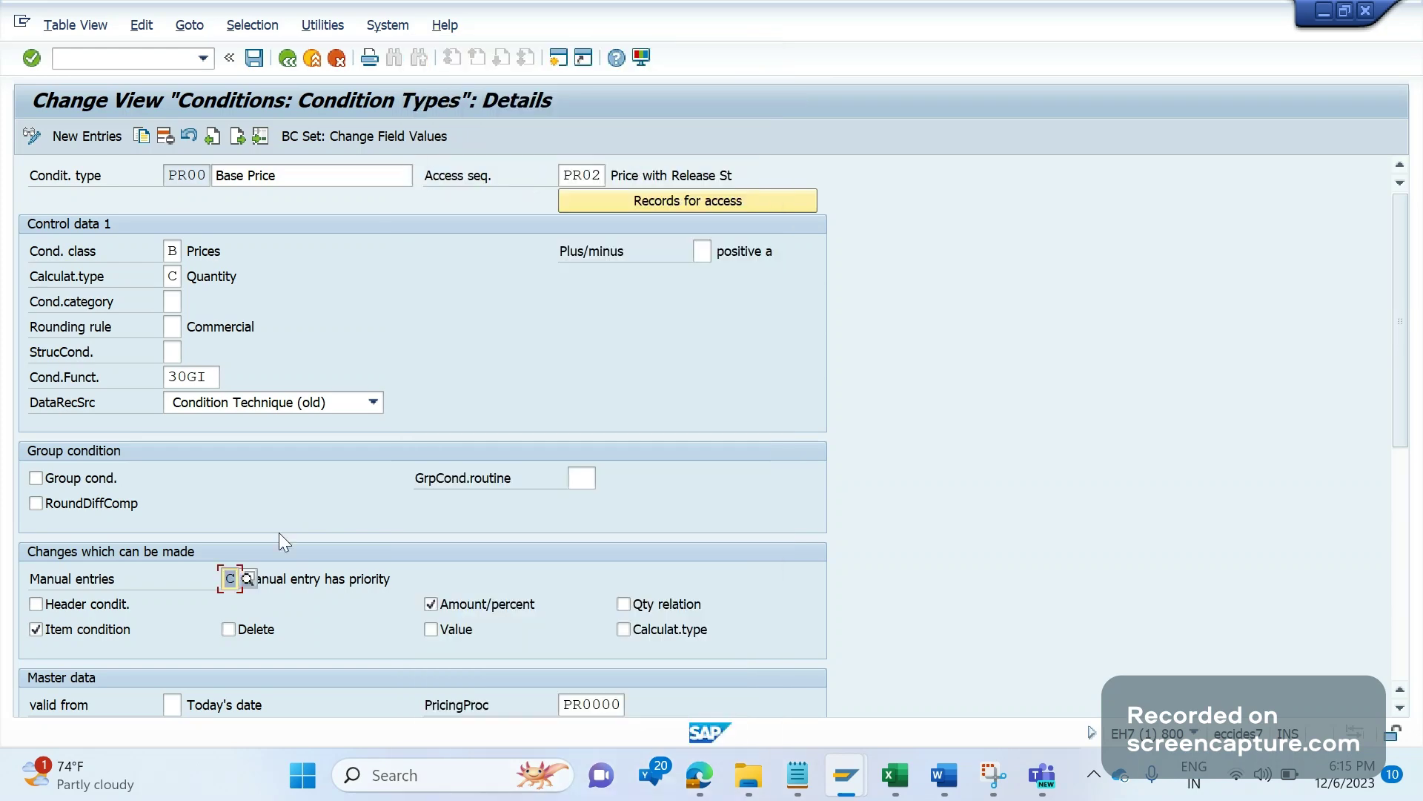
click(240, 581)
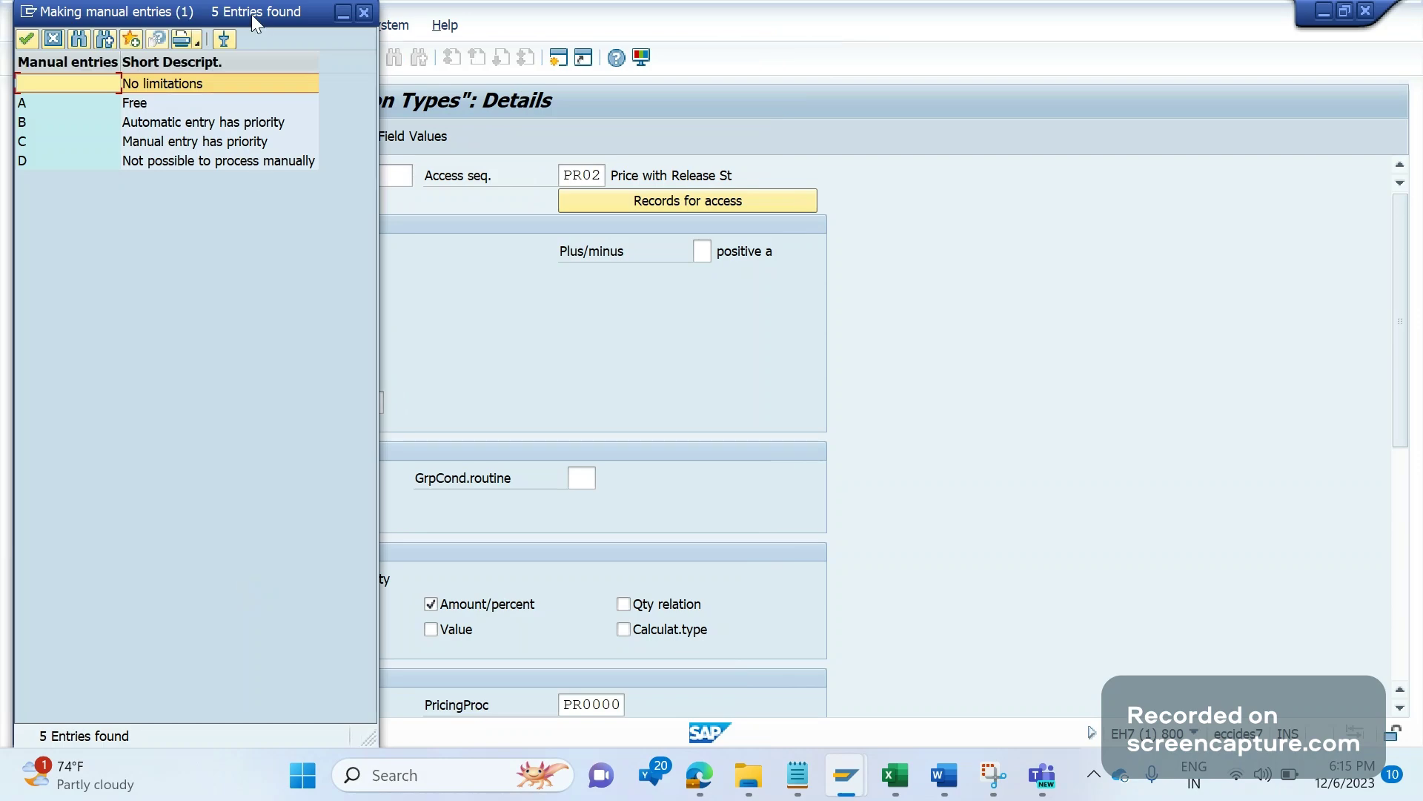
drag(251, 15, 676, 65)
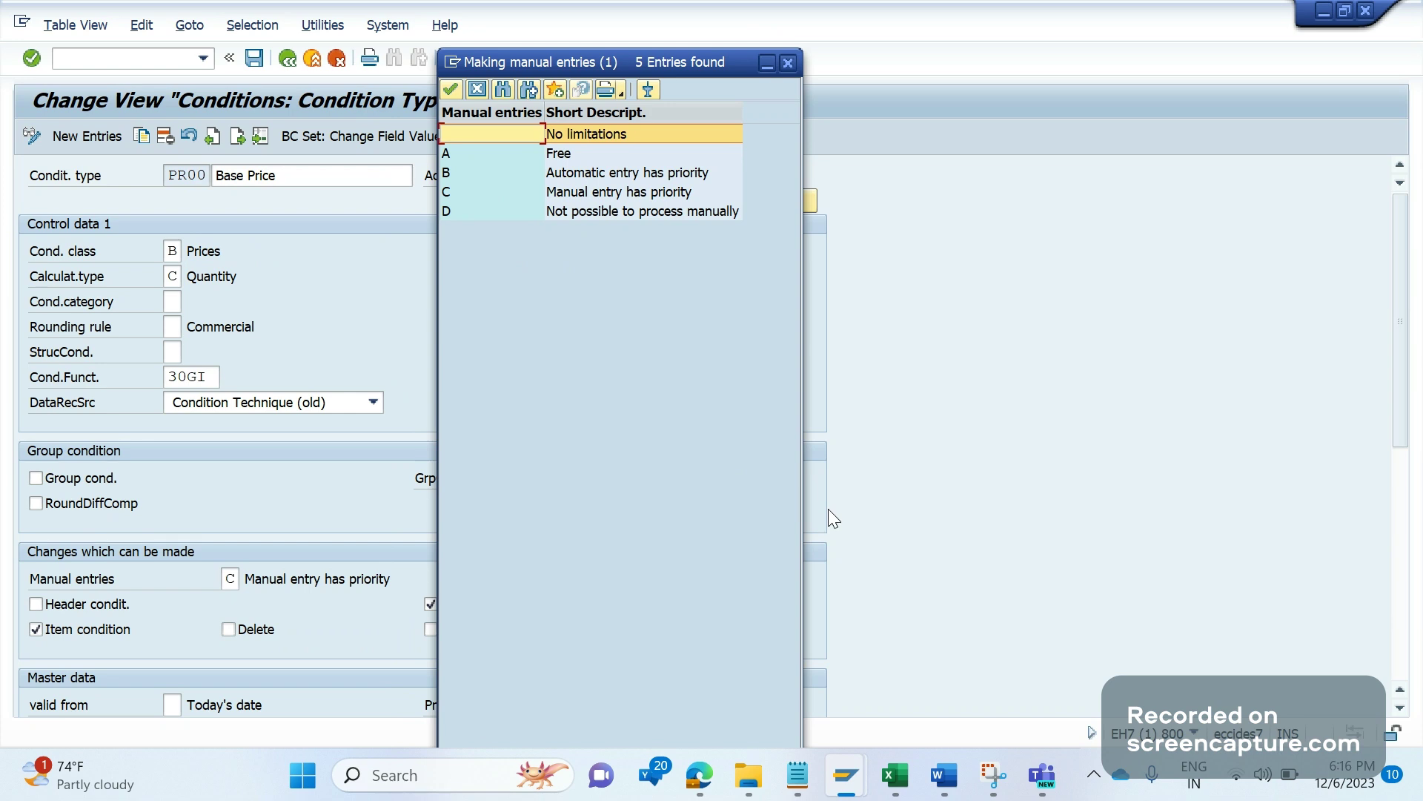
click(942, 776)
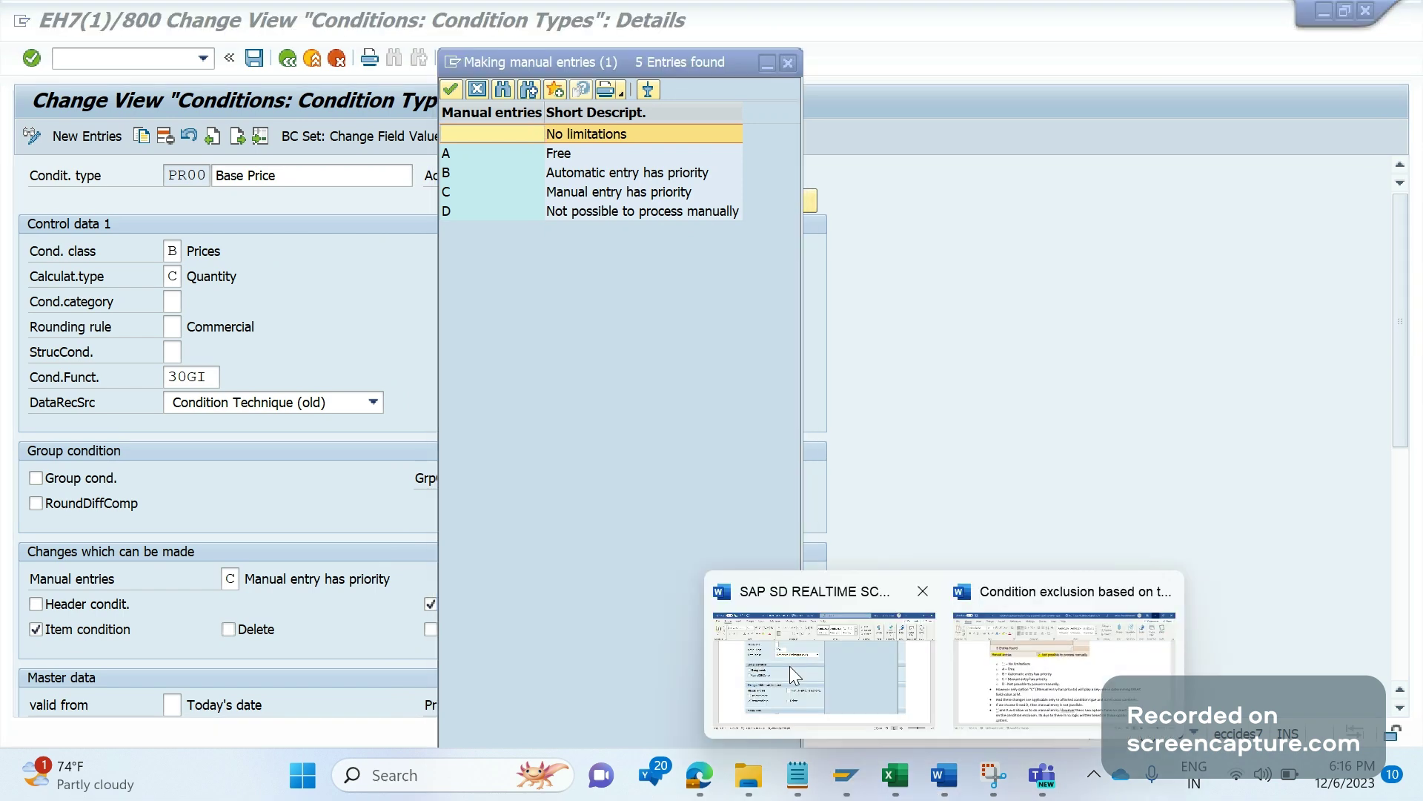
Step: Type 'USEREXIT_PRICING_PREPARE_TKOMP in include MV45AFZZ' below the pasted screenshot
click(789, 665)
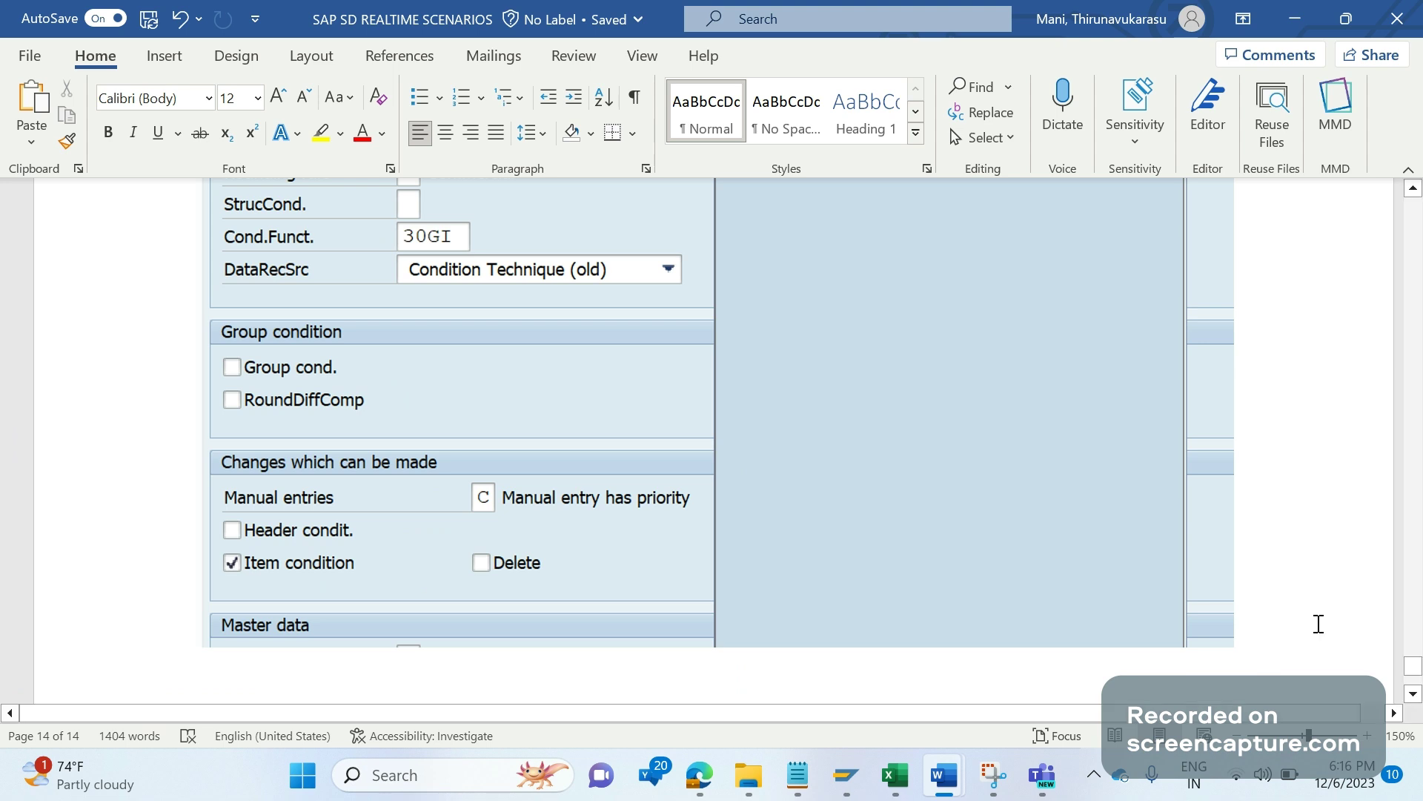
text(USEREX)
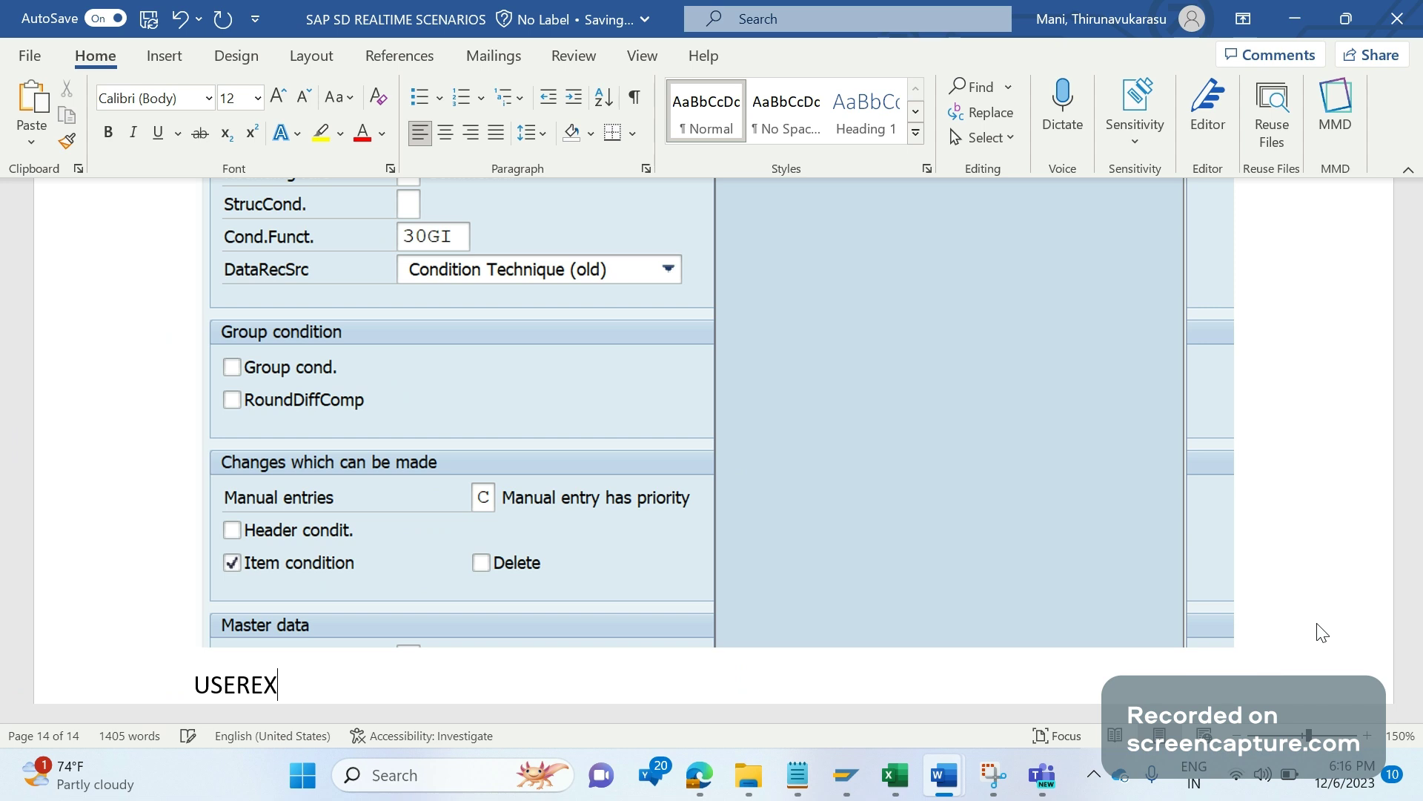
text(IT_PRICING_)
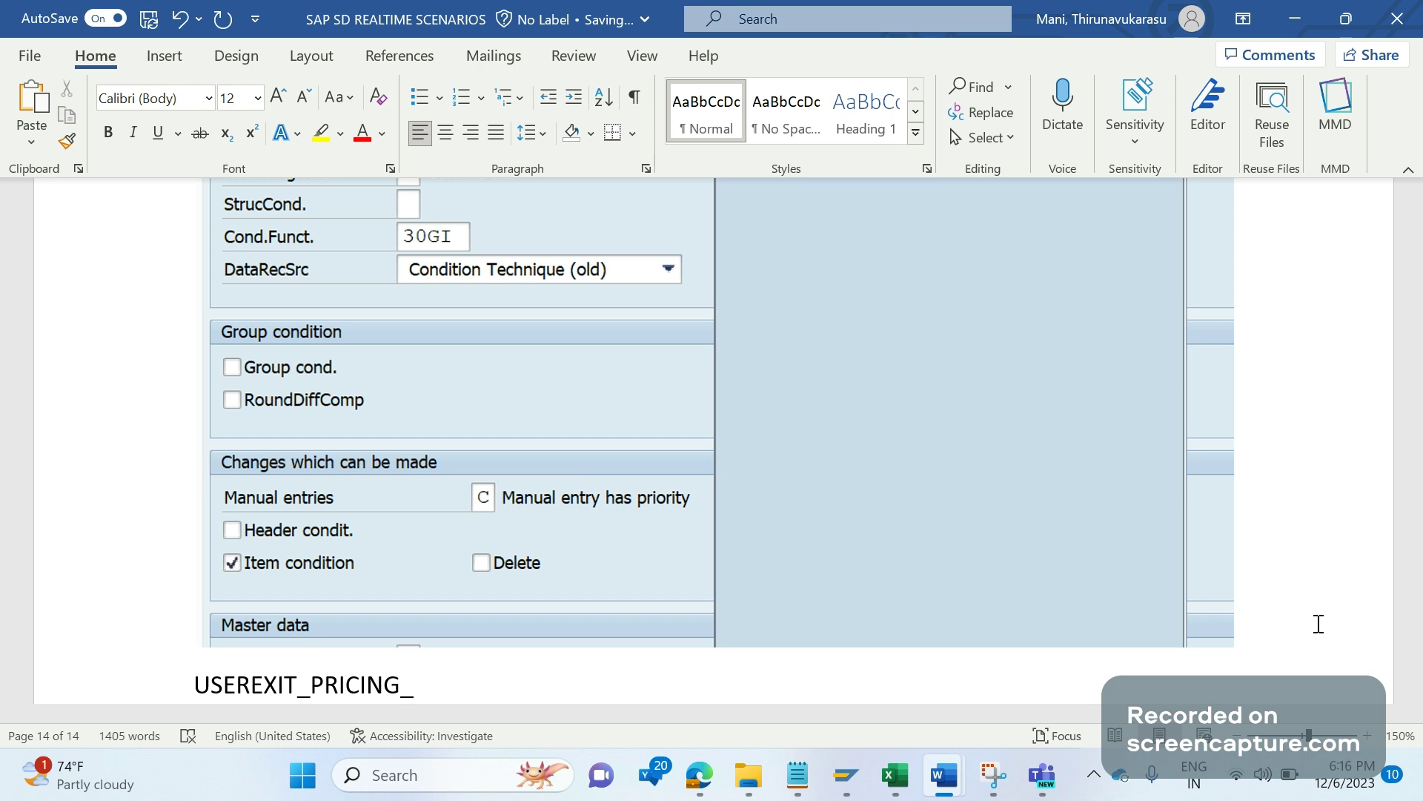
text(PREPARE_)
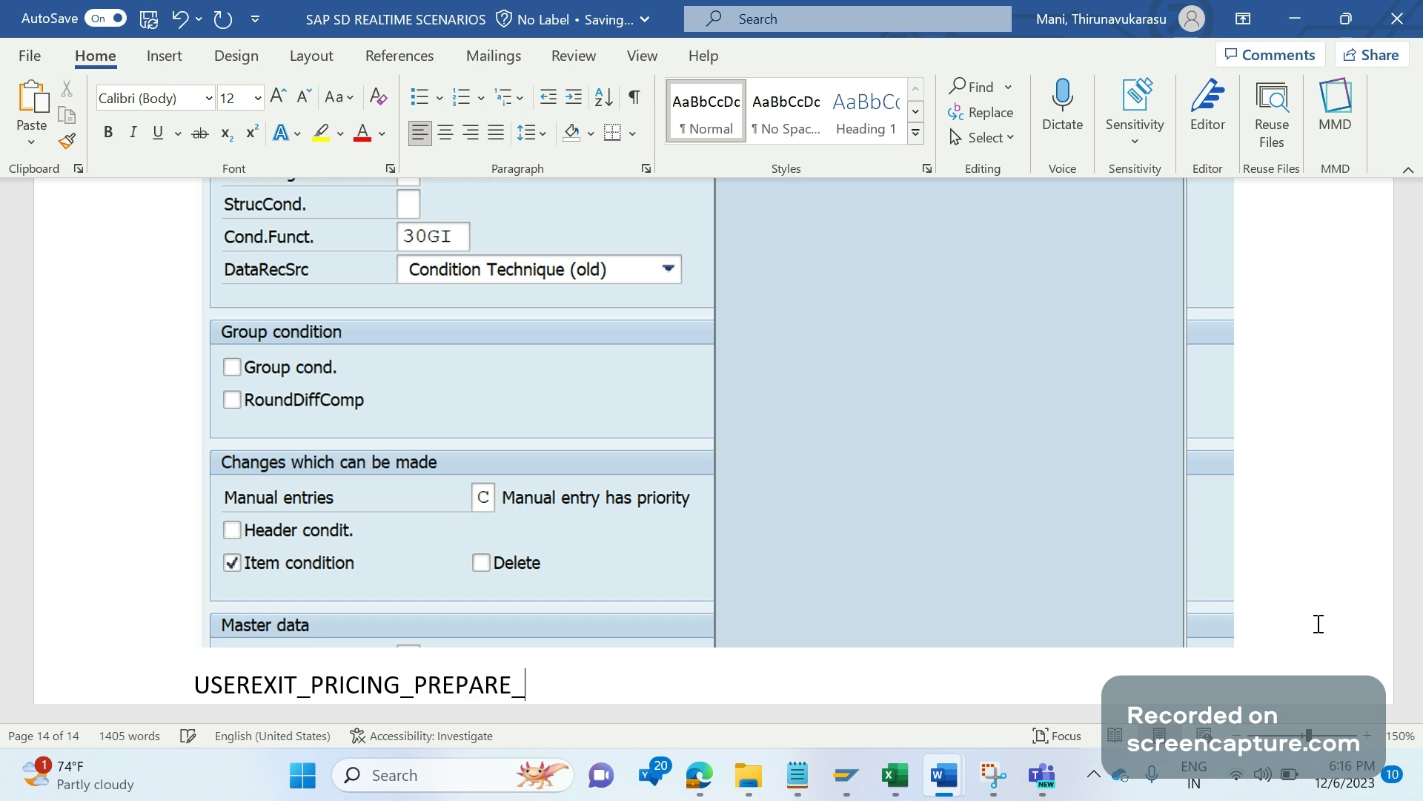
text(TKOMP)
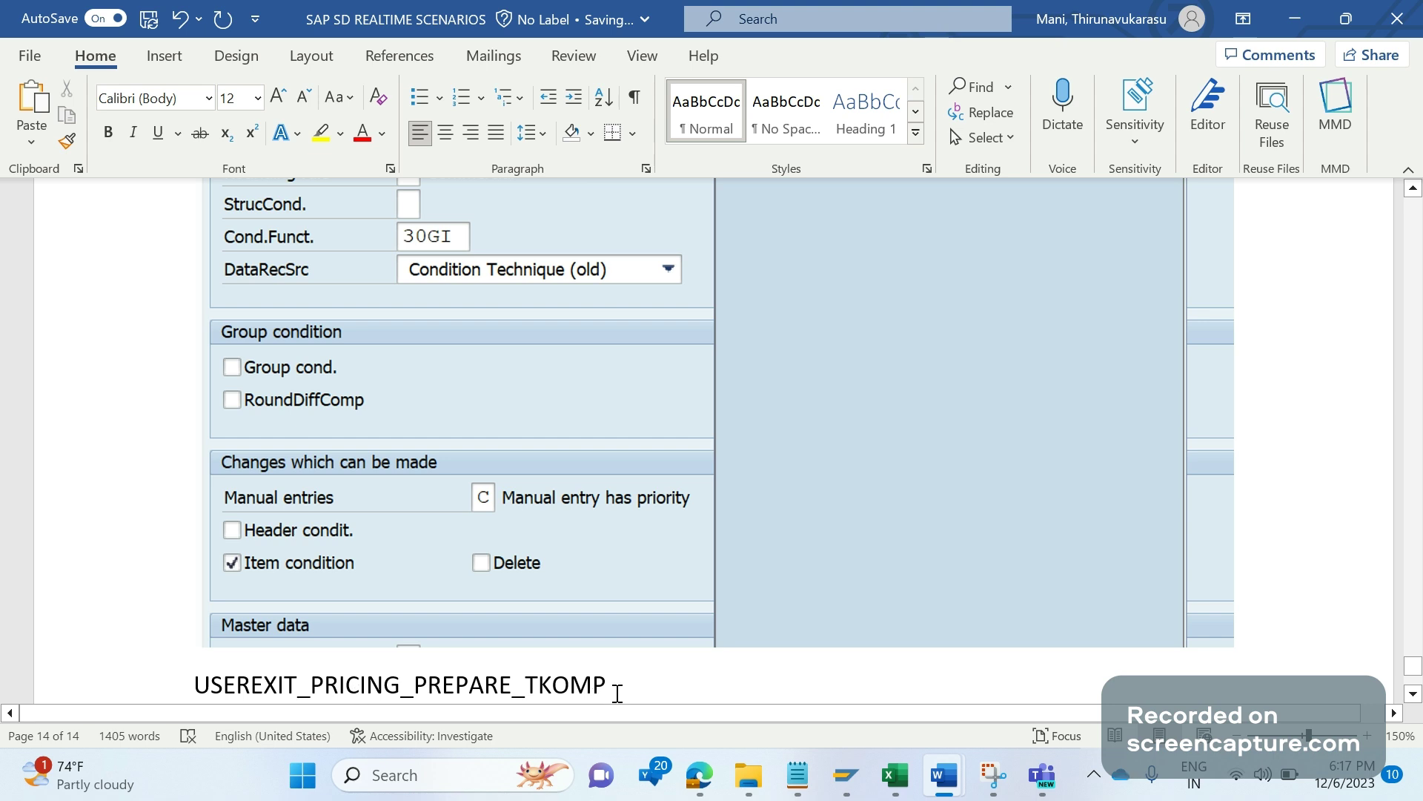
text(i)
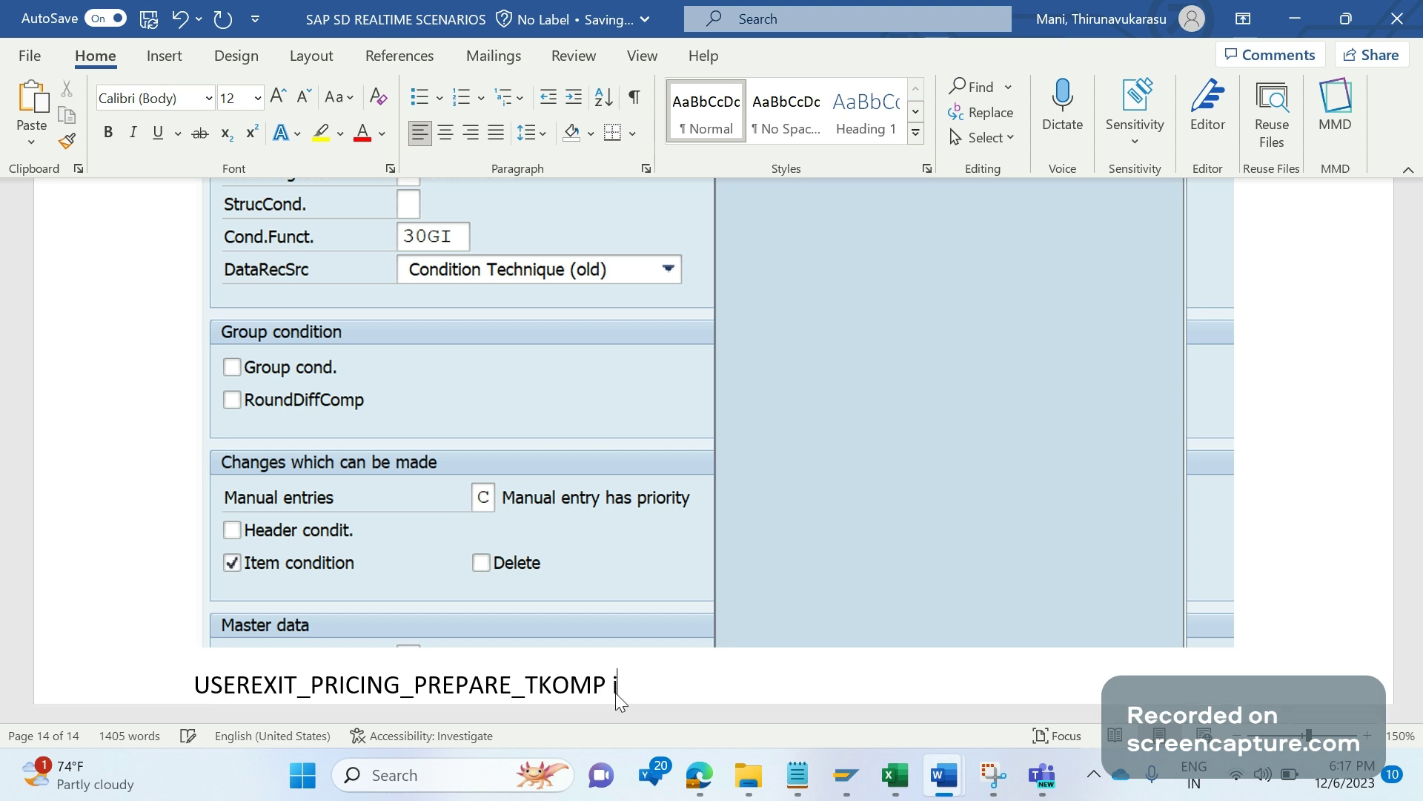
text(n include MV)
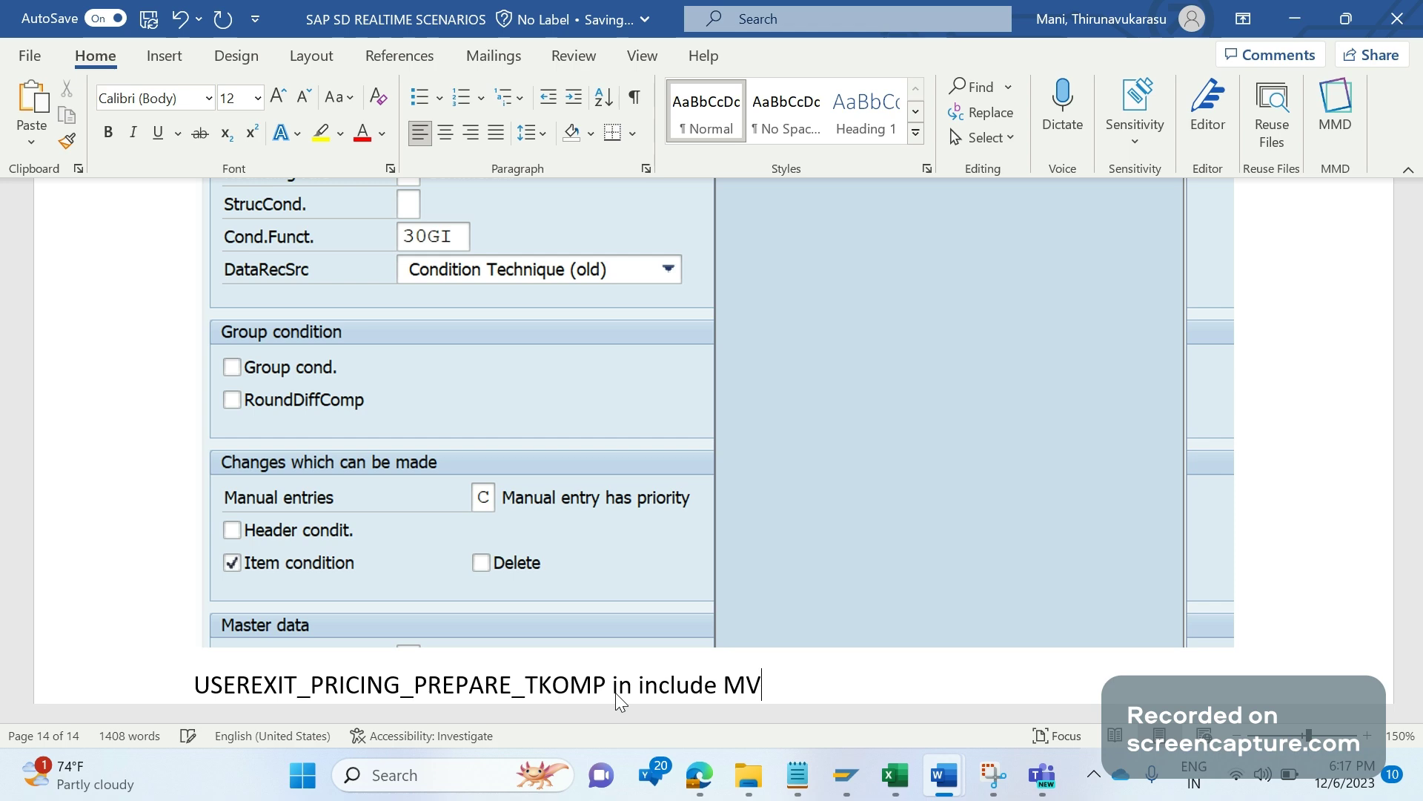
text(45AFZZ)
Step: Display the source of include MV45AFZZ in the SE38 ABAP Editor
click(846, 775)
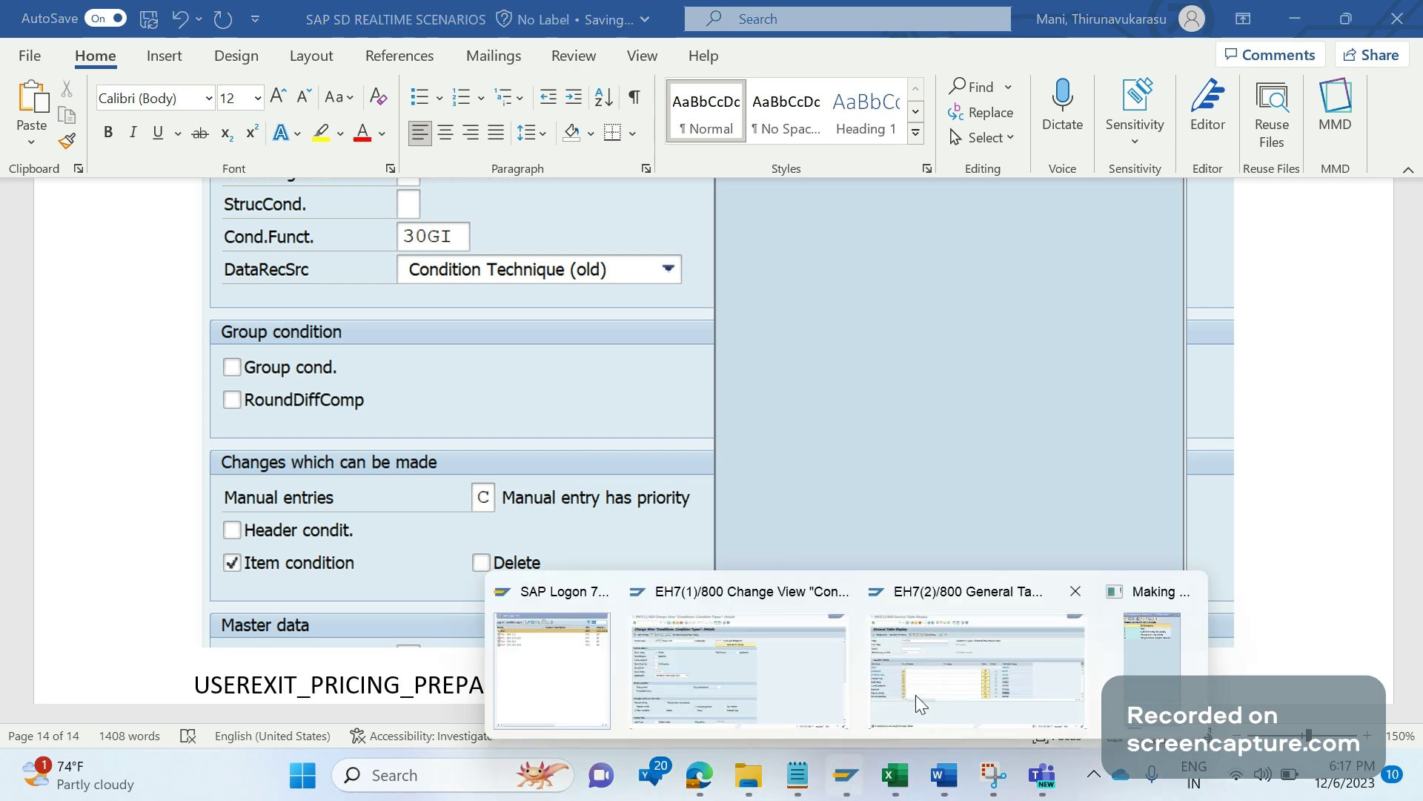
click(915, 695)
click(96, 59)
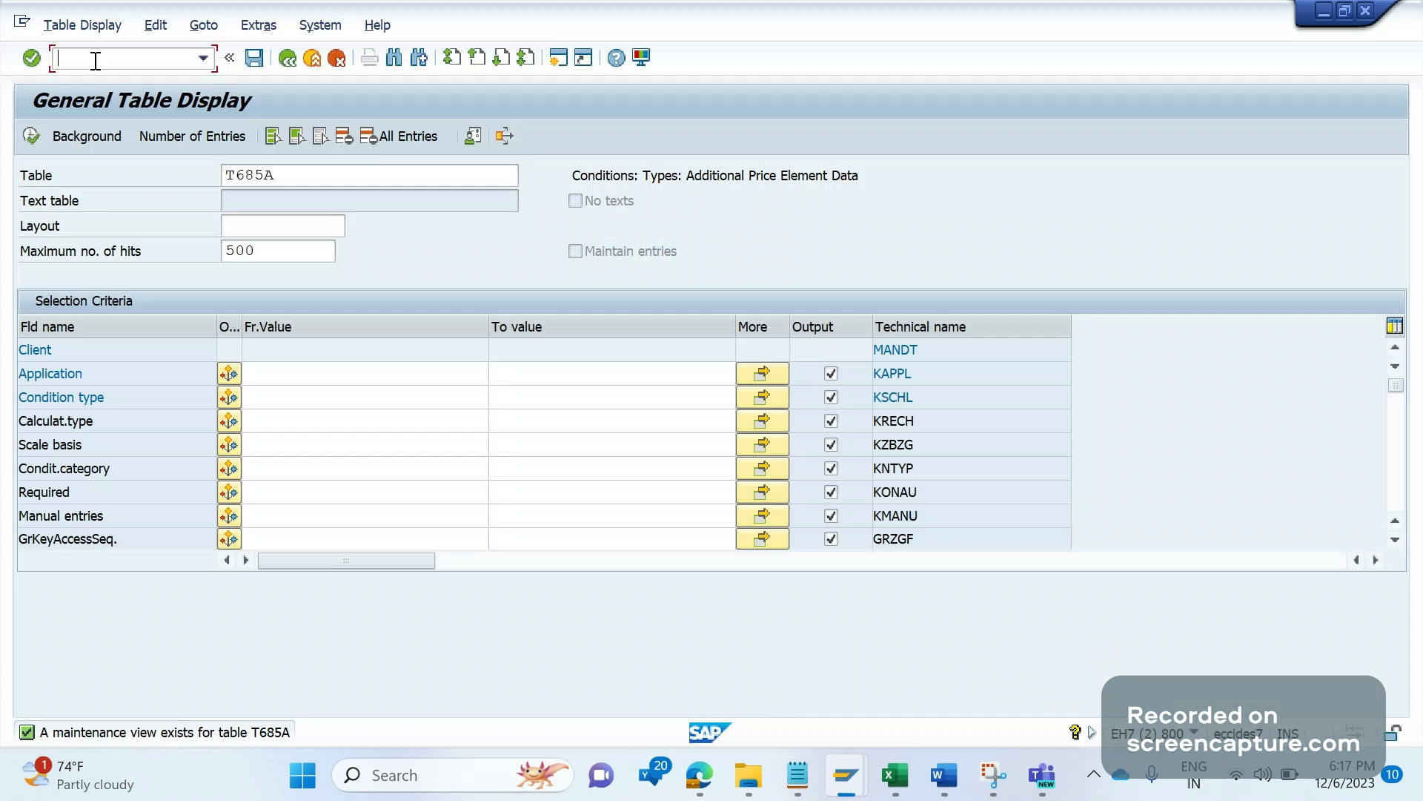
text(/NSE38)
key(Return)
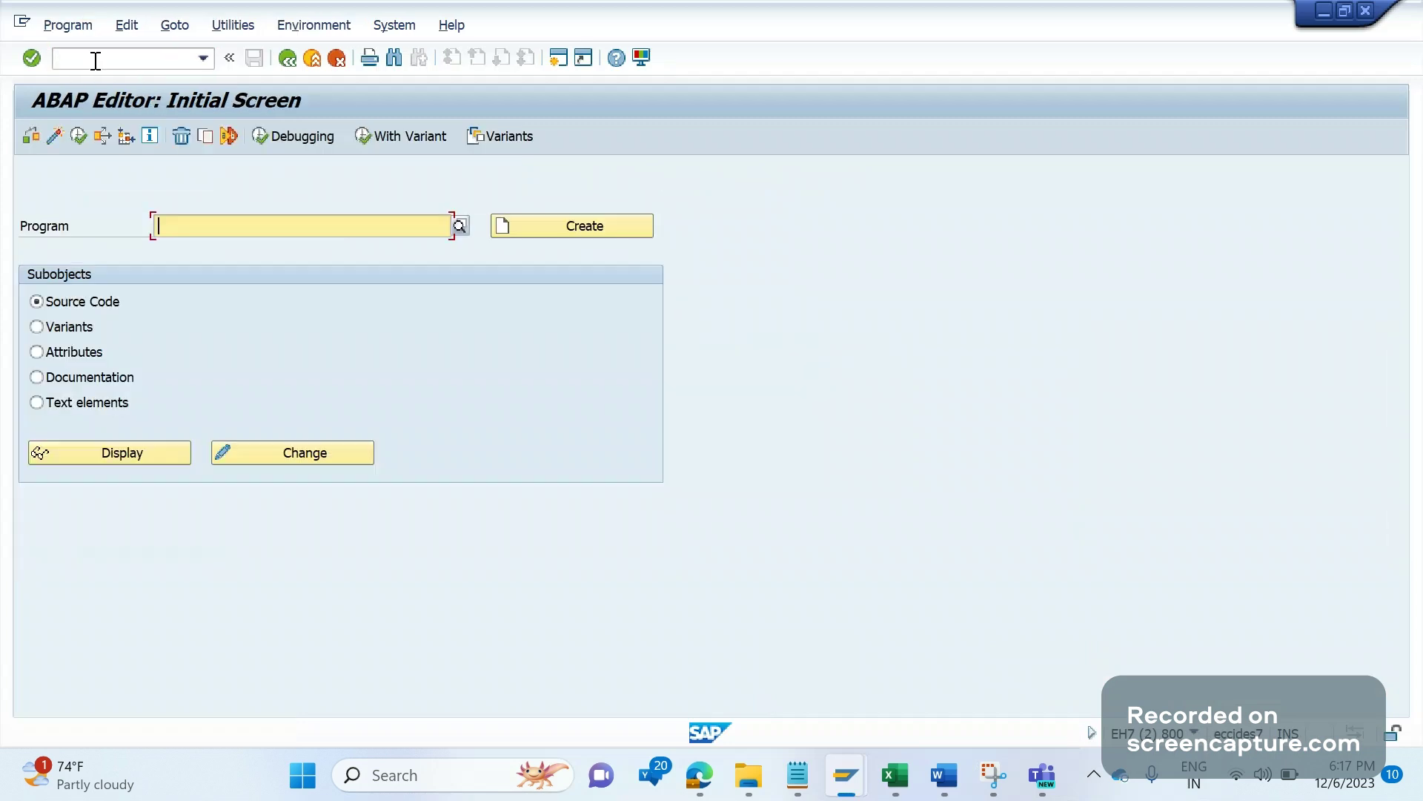
text(MV45)
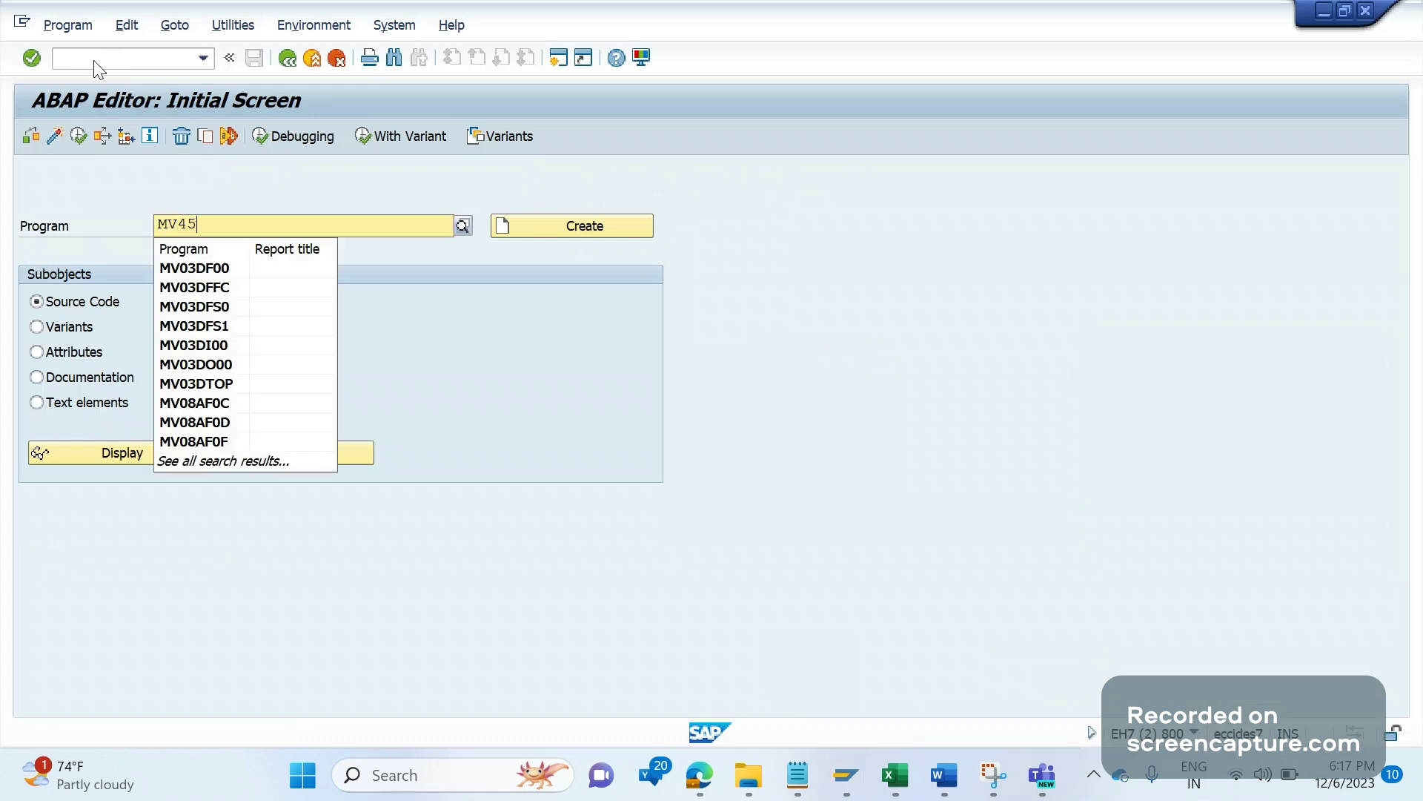
text(AFZZ)
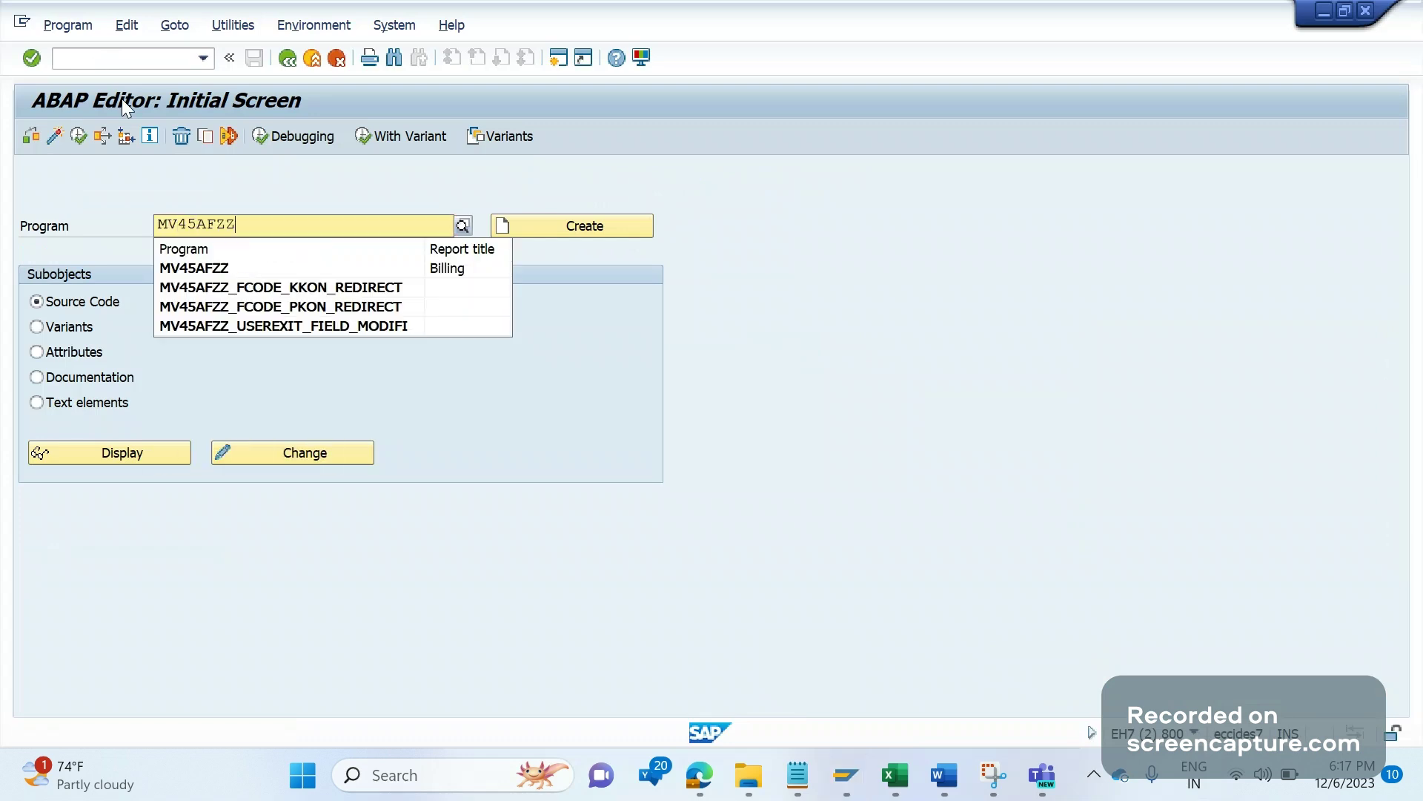
click(195, 268)
click(164, 461)
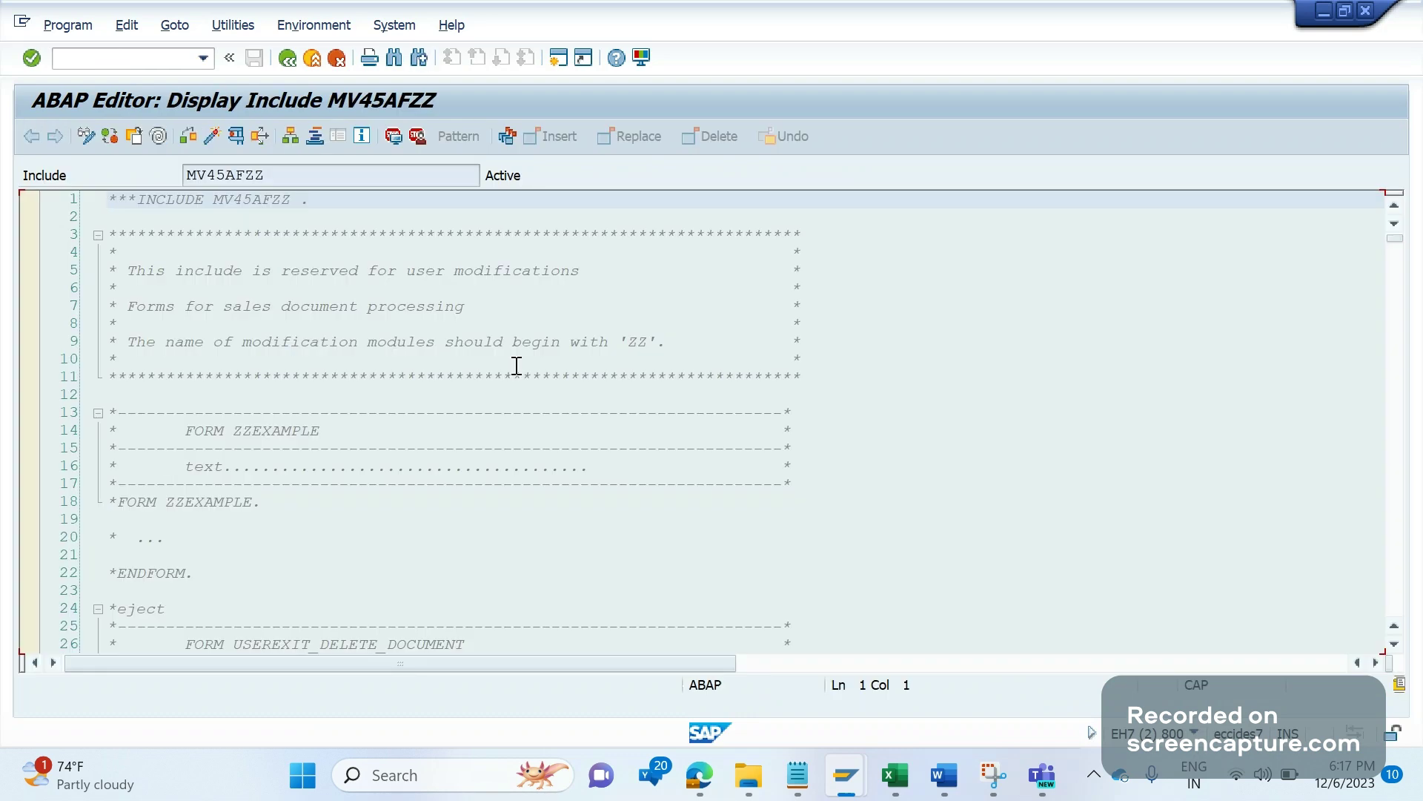
Step: Search the MV45AFZZ code downward for PRICING_PREPARE
key(ctrl+f)
text(PRI)
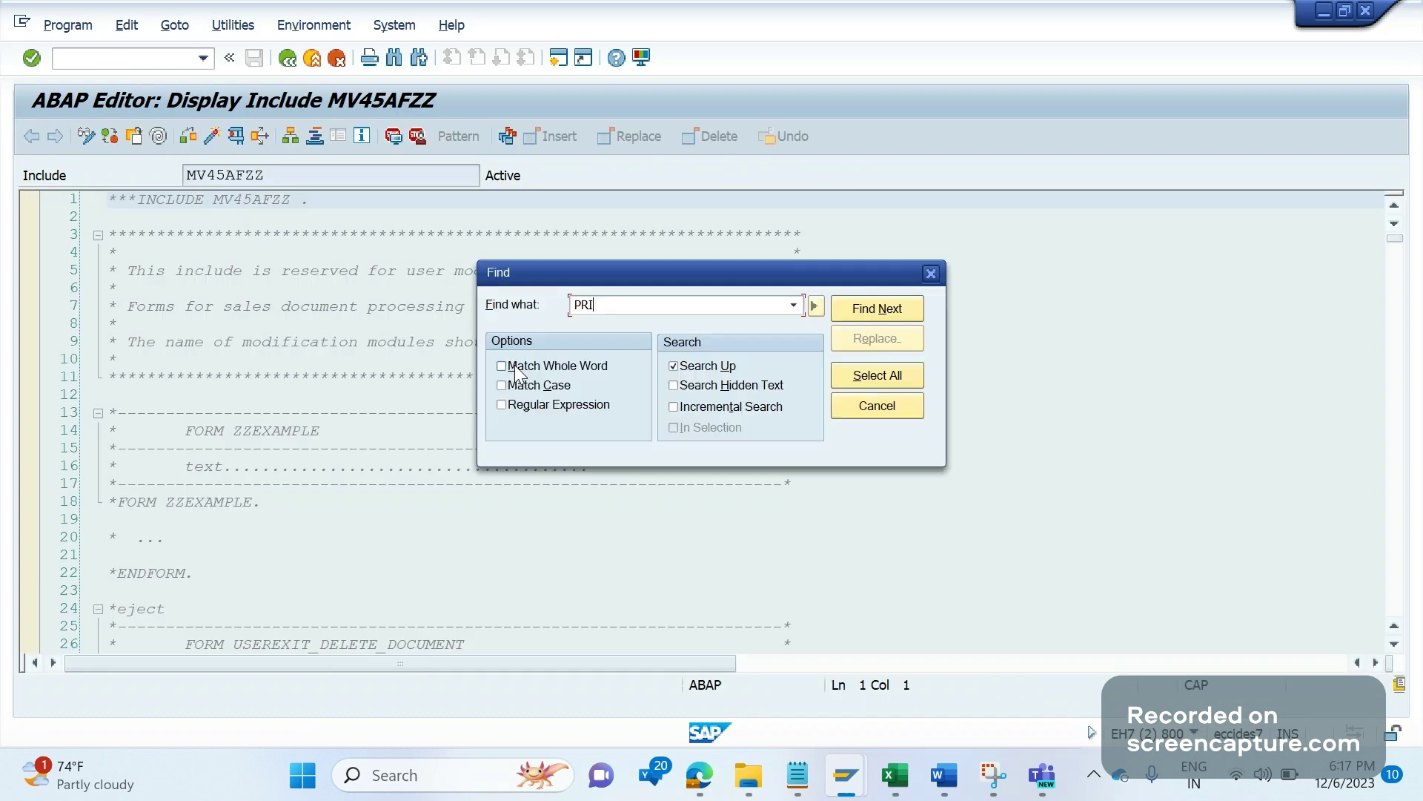
text(CING_PREPARE)
click(674, 366)
key(Return)
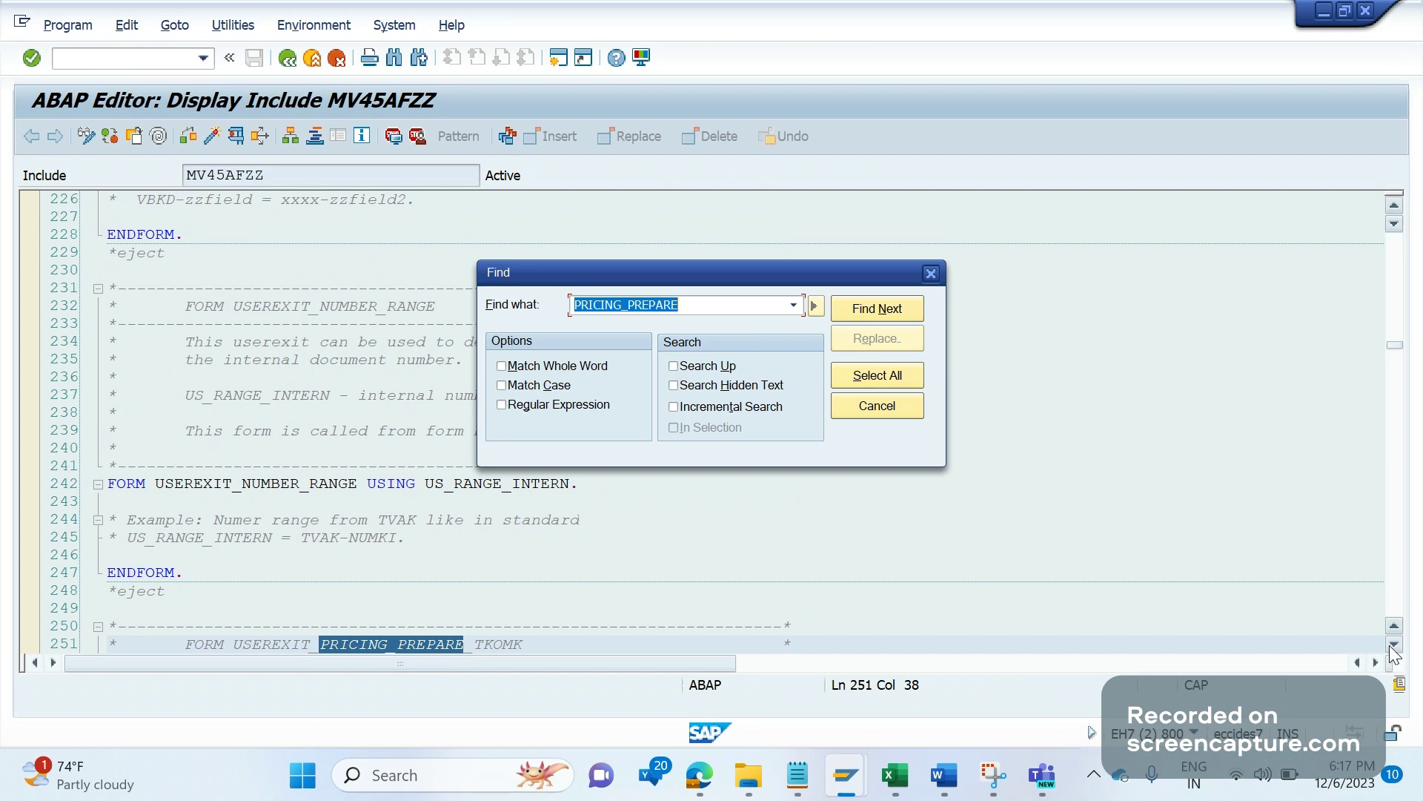
Step: Move past the TKOMK form to the USEREXIT_PRICING_PREPARE_TKOMP form and close Find
click(1393, 645)
click(1394, 646)
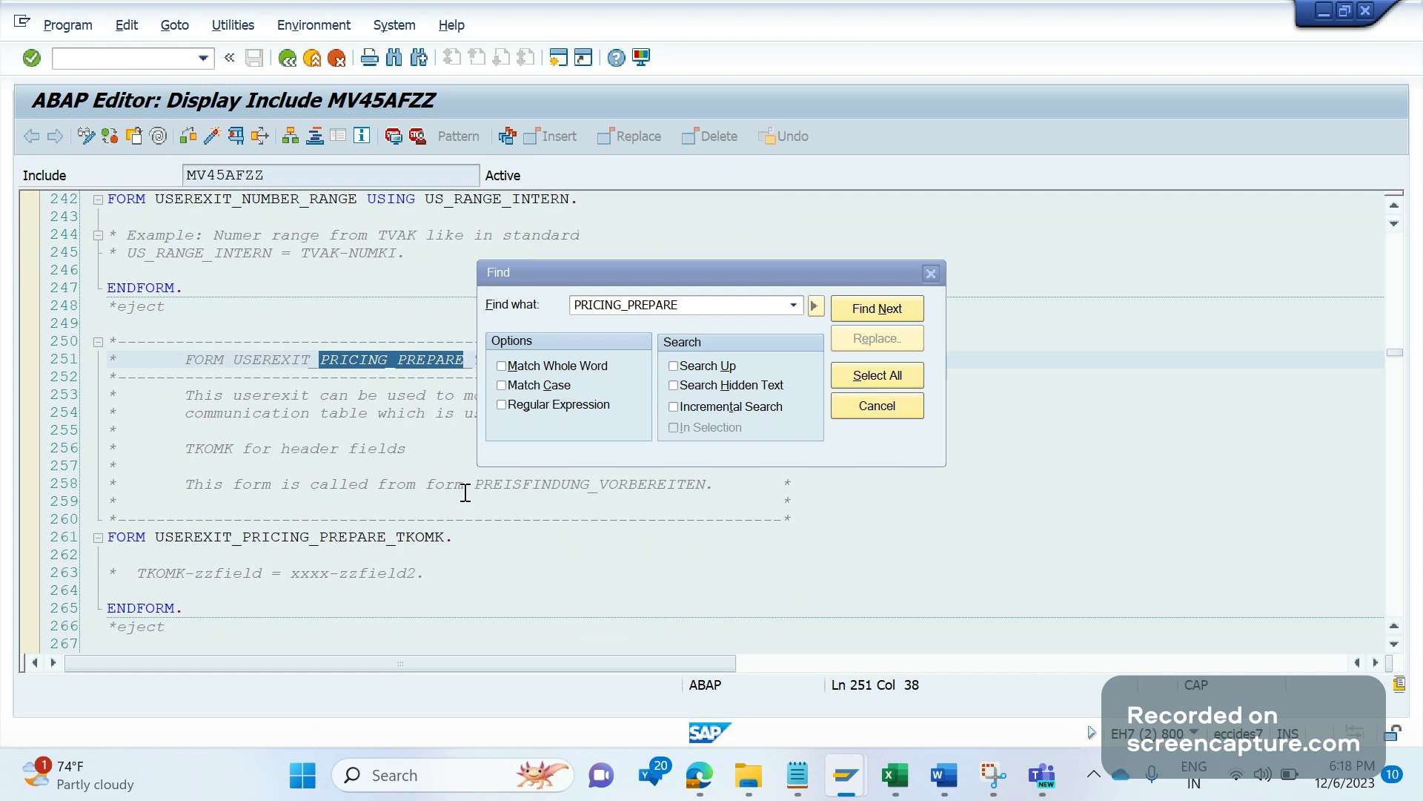
double_click(459, 539)
click(528, 548)
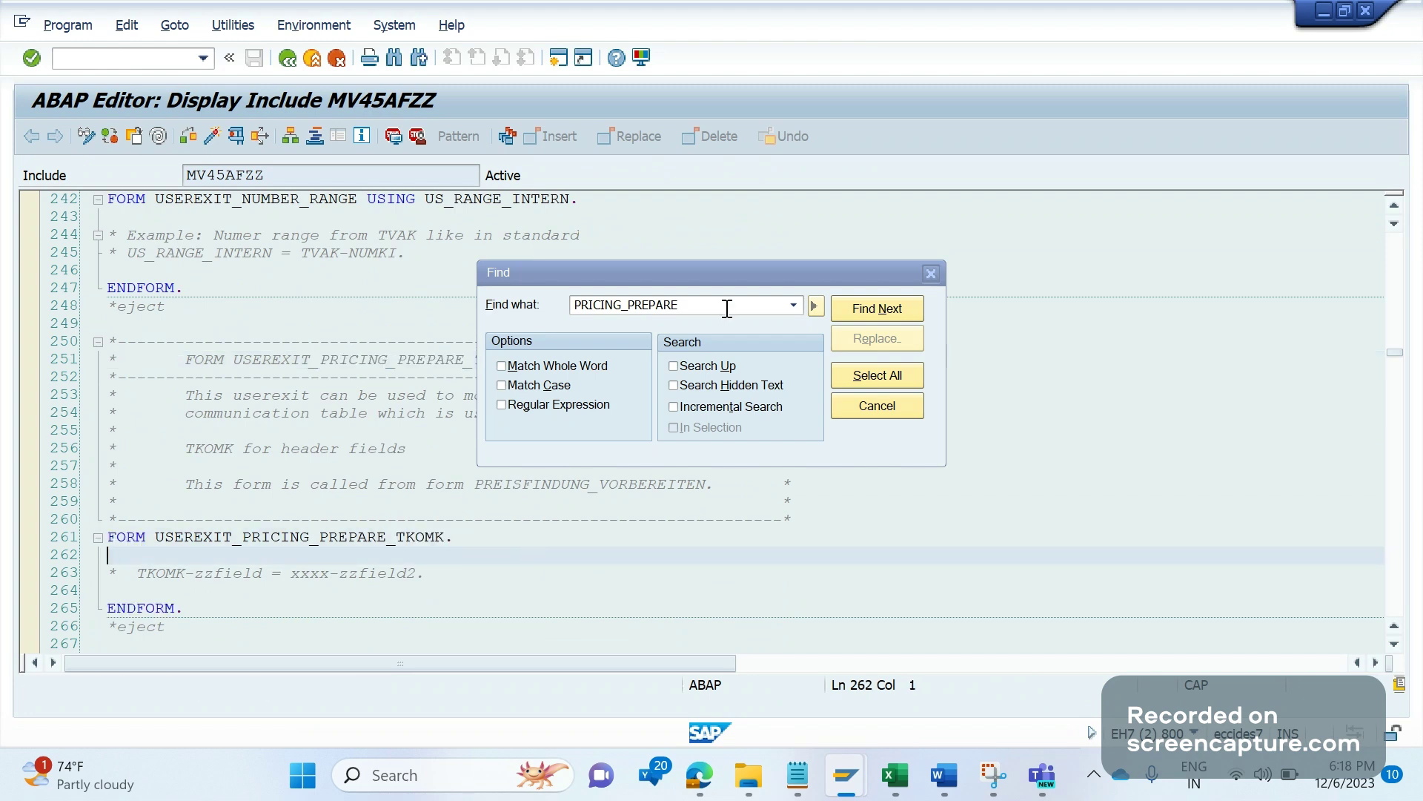
key(Return)
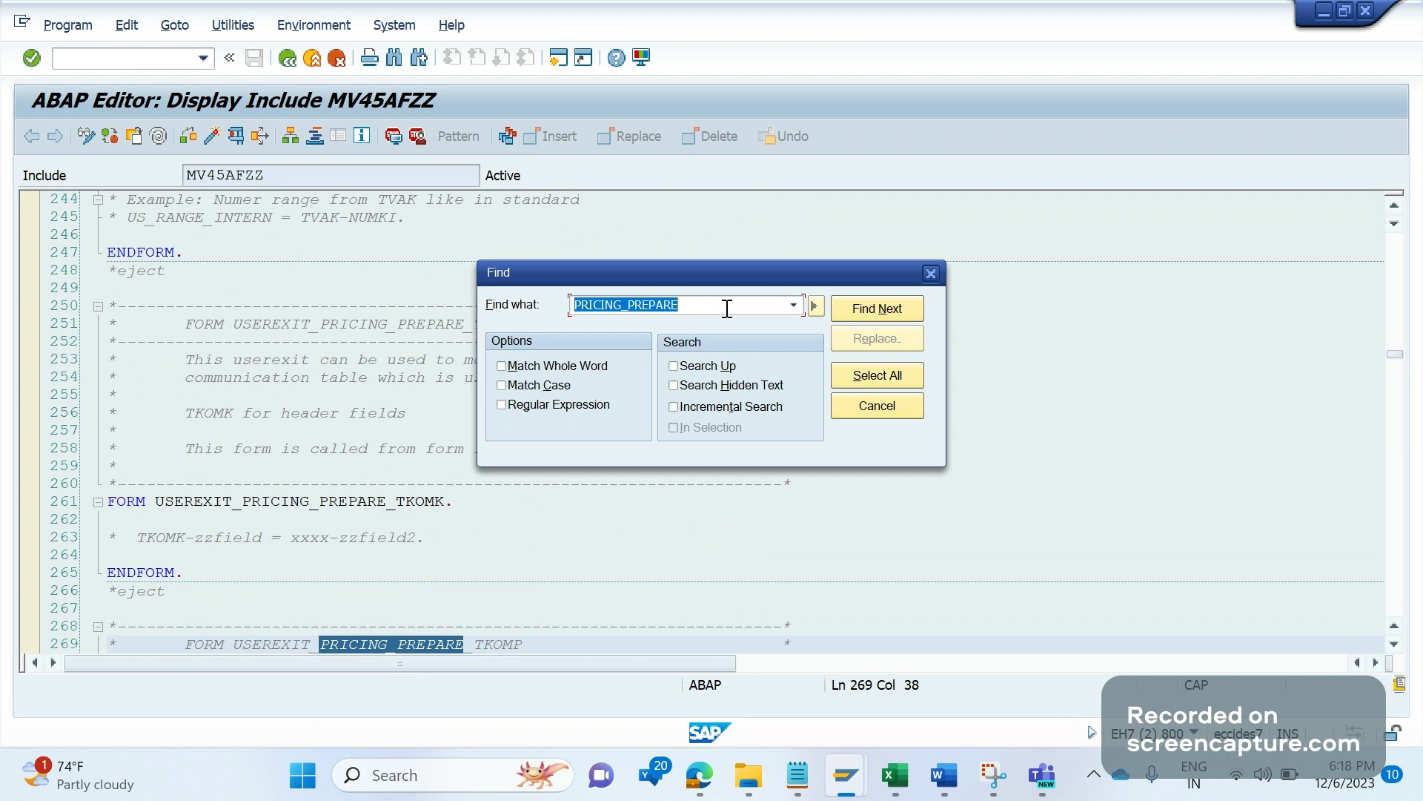
click(1394, 644)
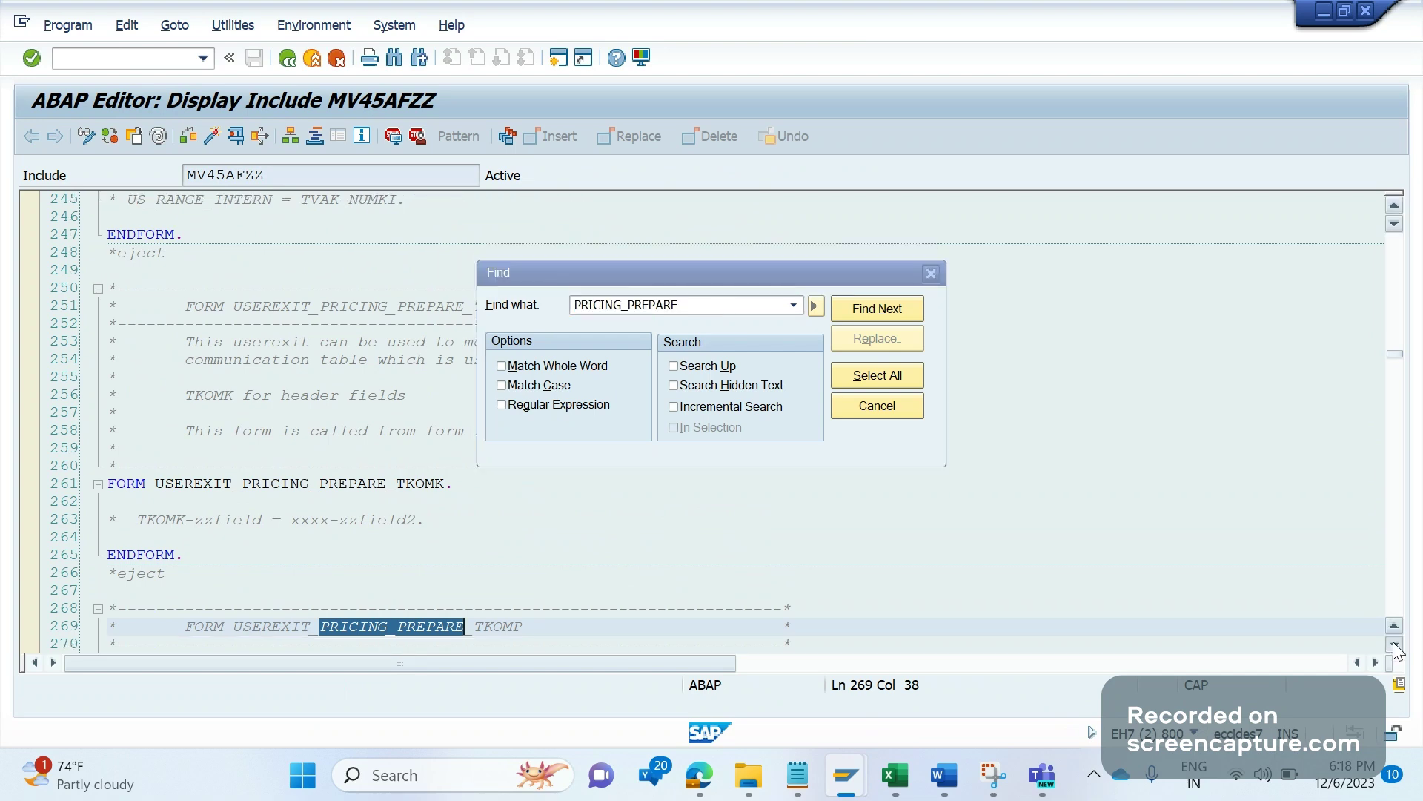
scroll(1396, 650, down, 5)
click(1395, 643)
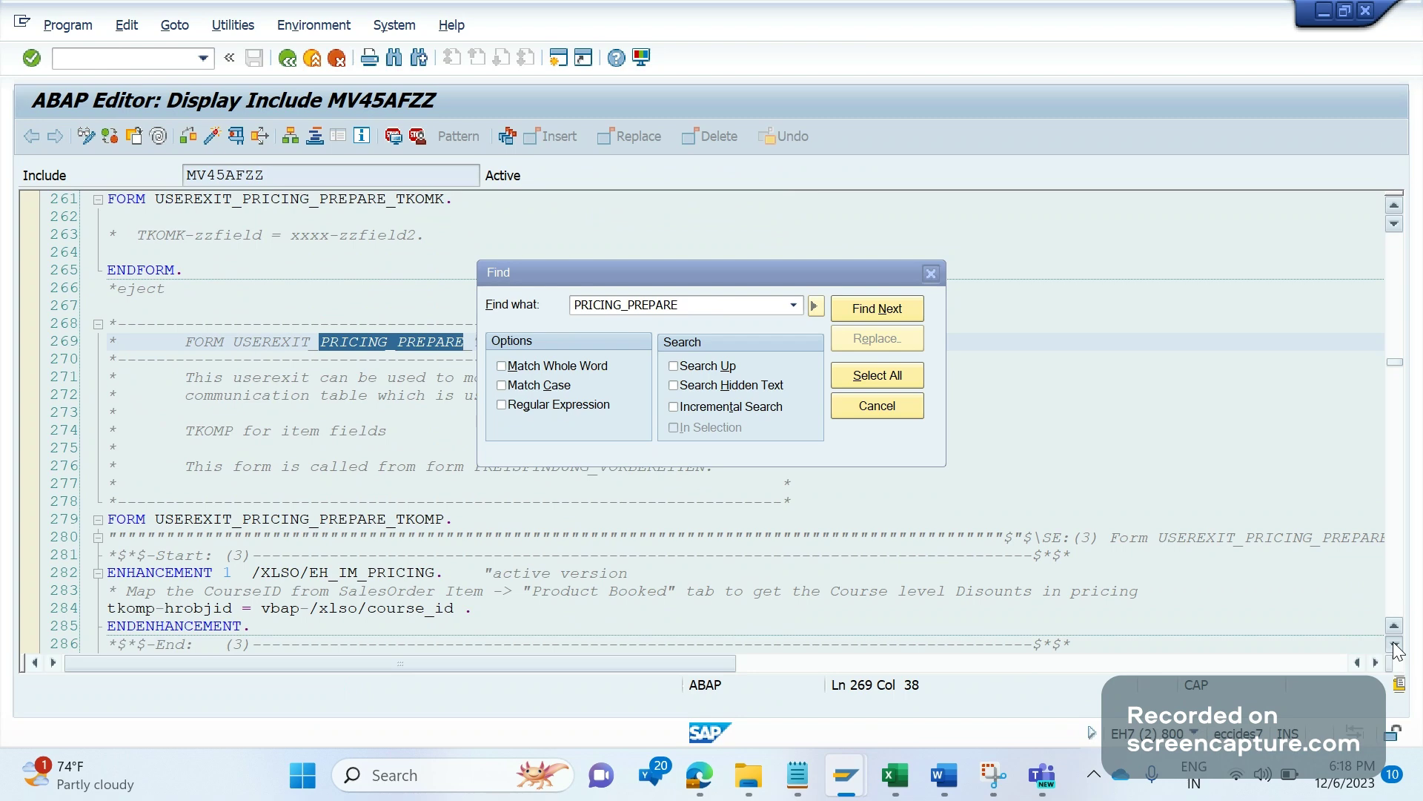
click(931, 273)
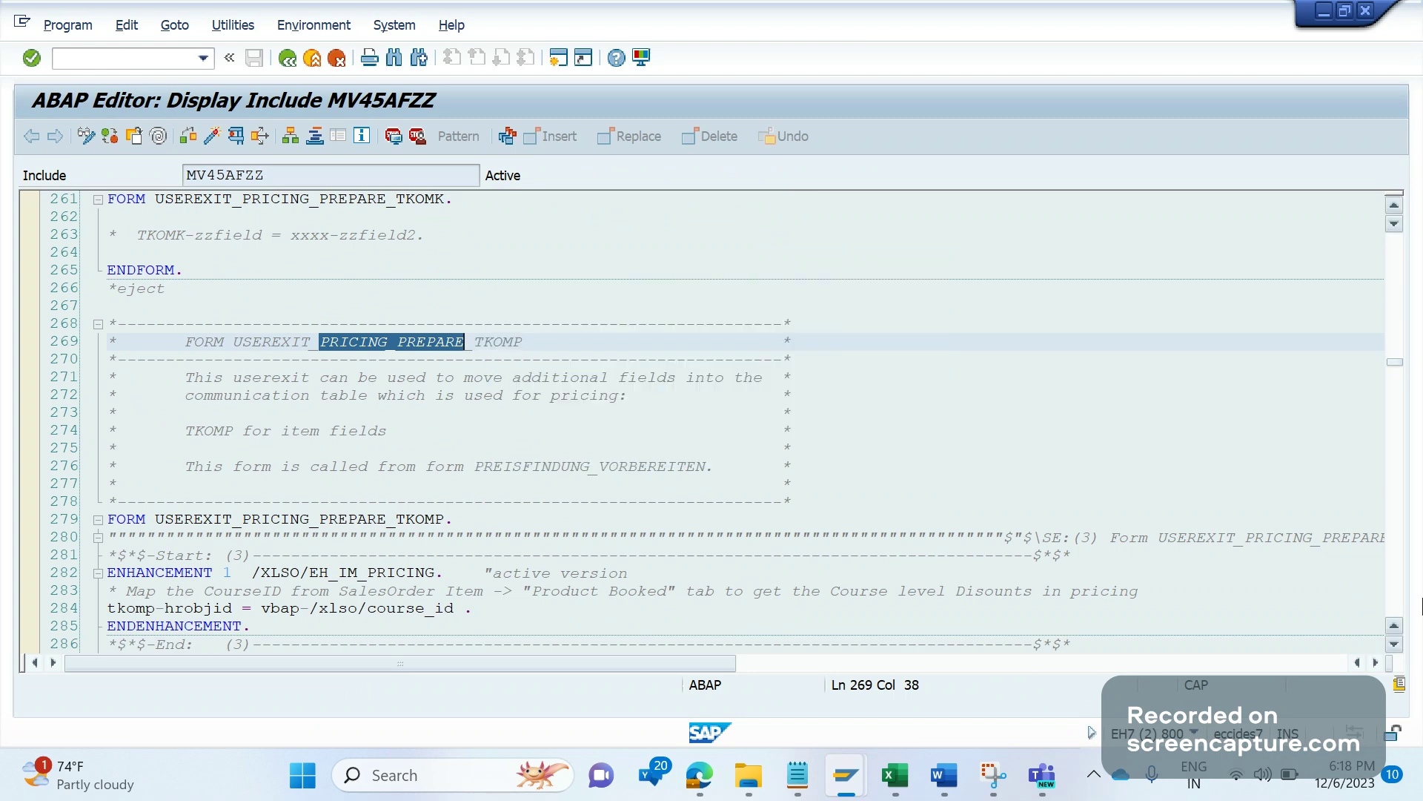
click(1395, 644)
scroll(208, 536, down, 2)
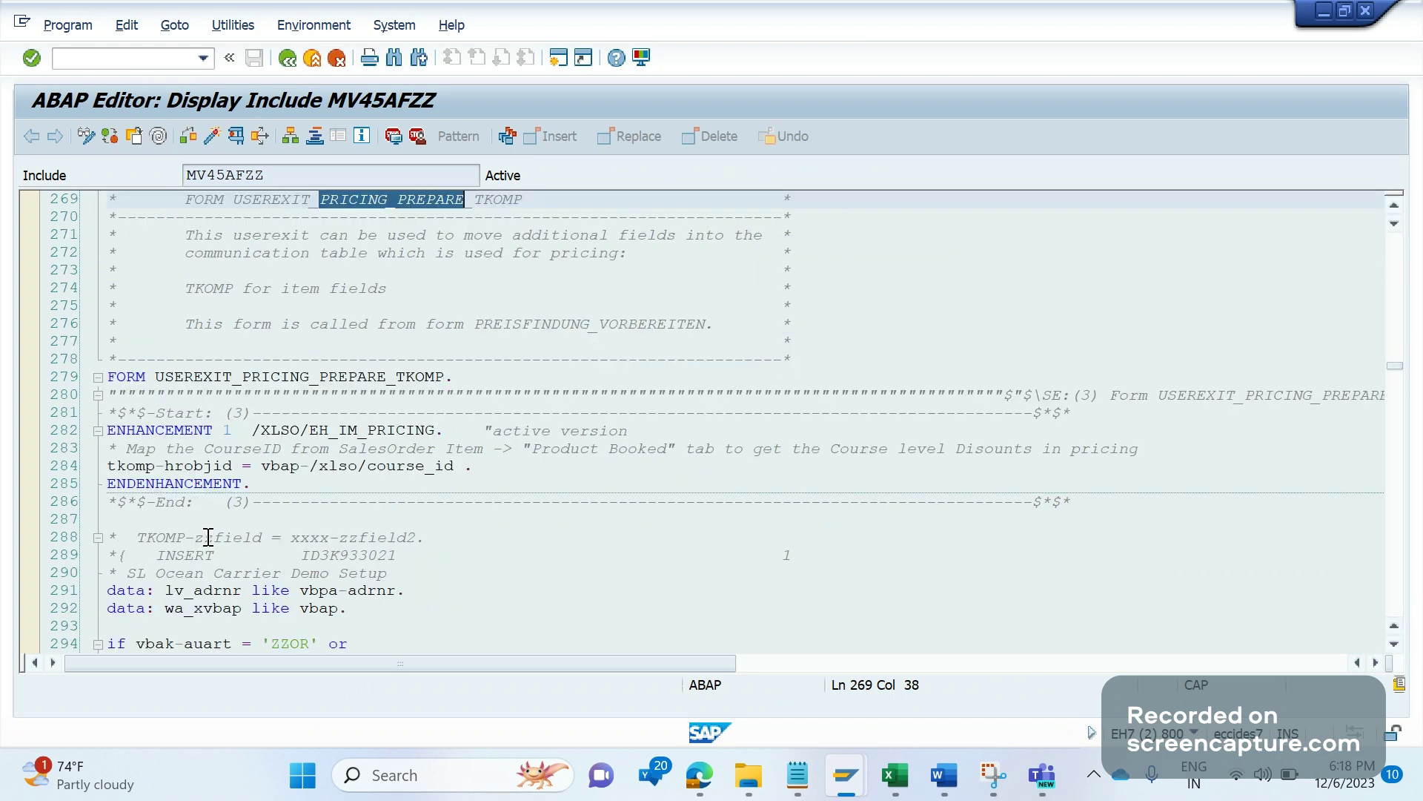
click(128, 376)
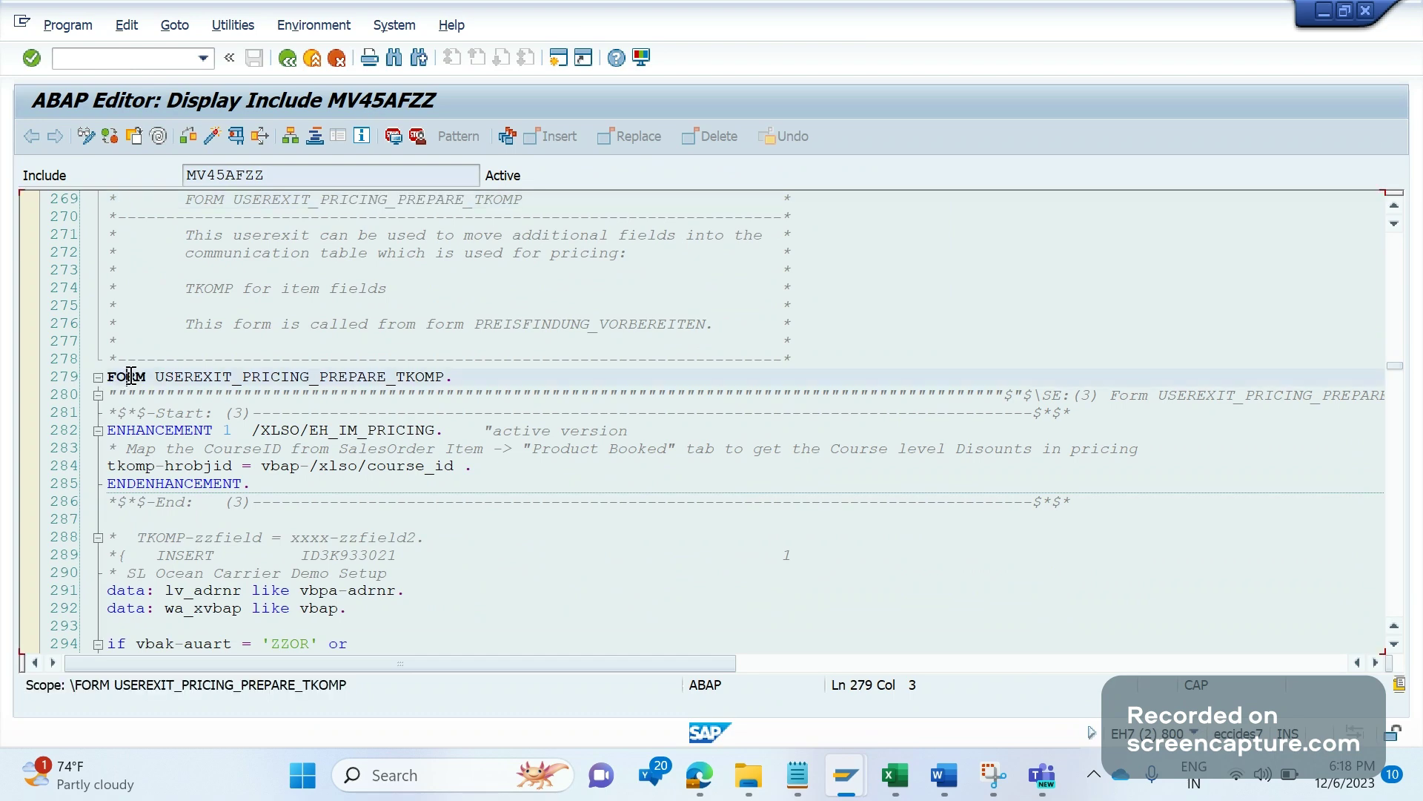
click(1395, 644)
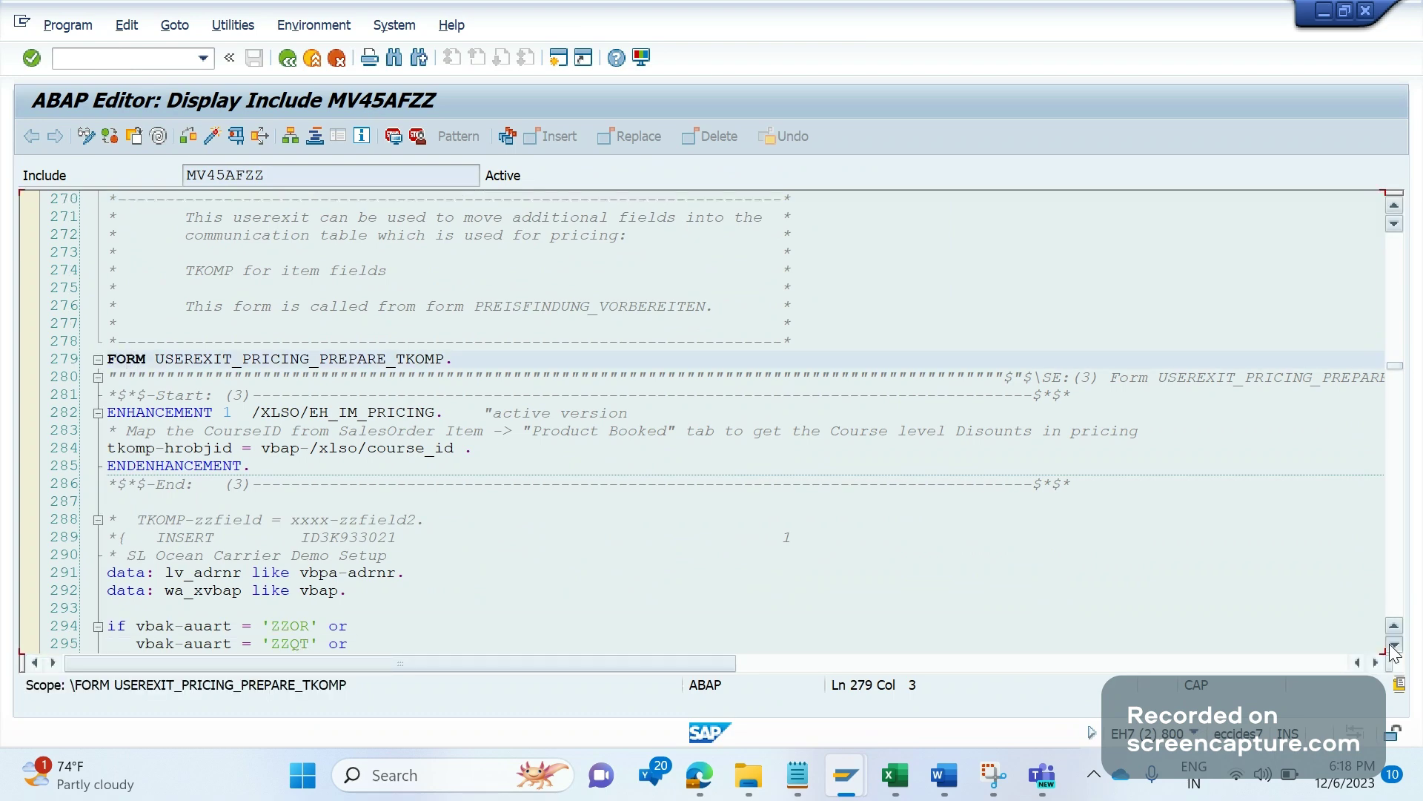
scroll(1394, 644, down, 3)
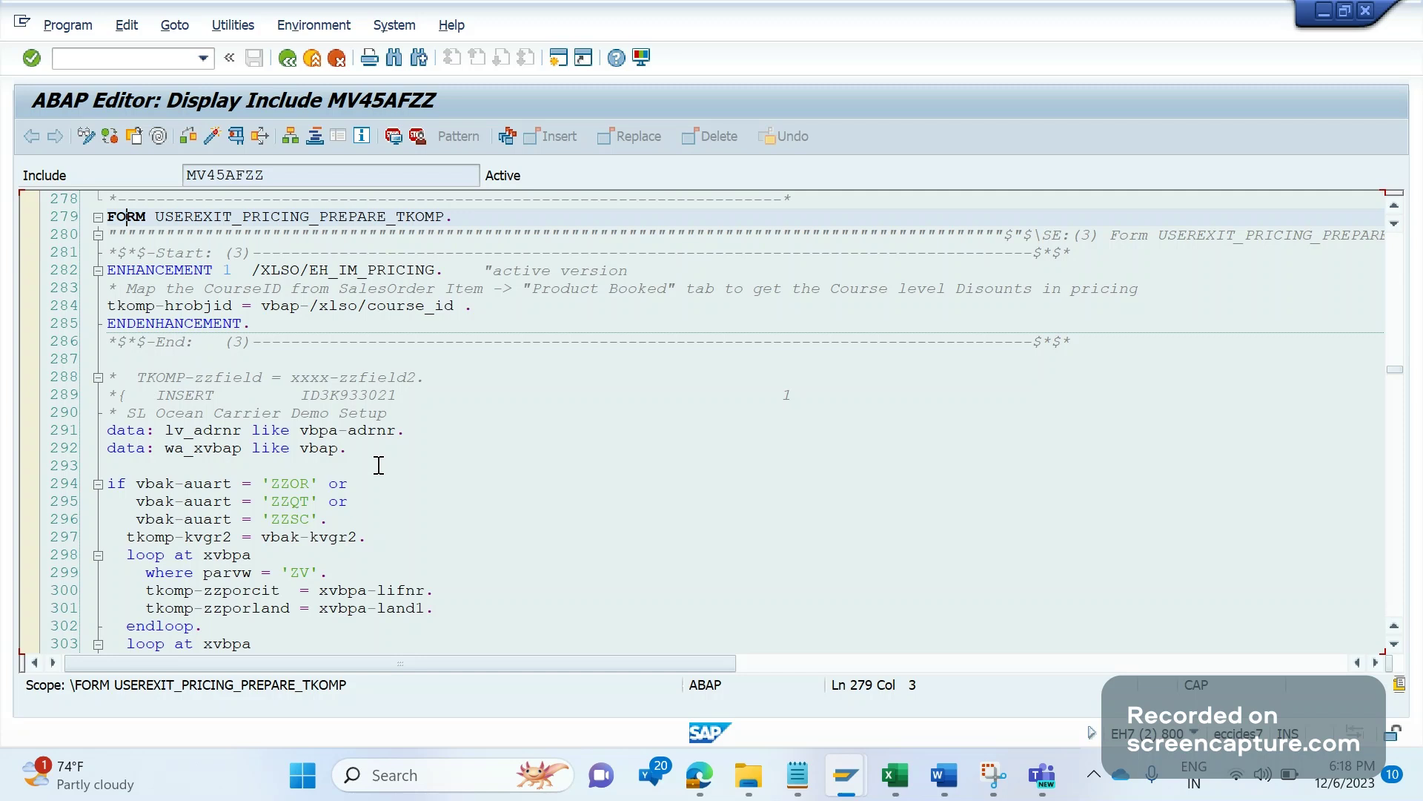
click(442, 478)
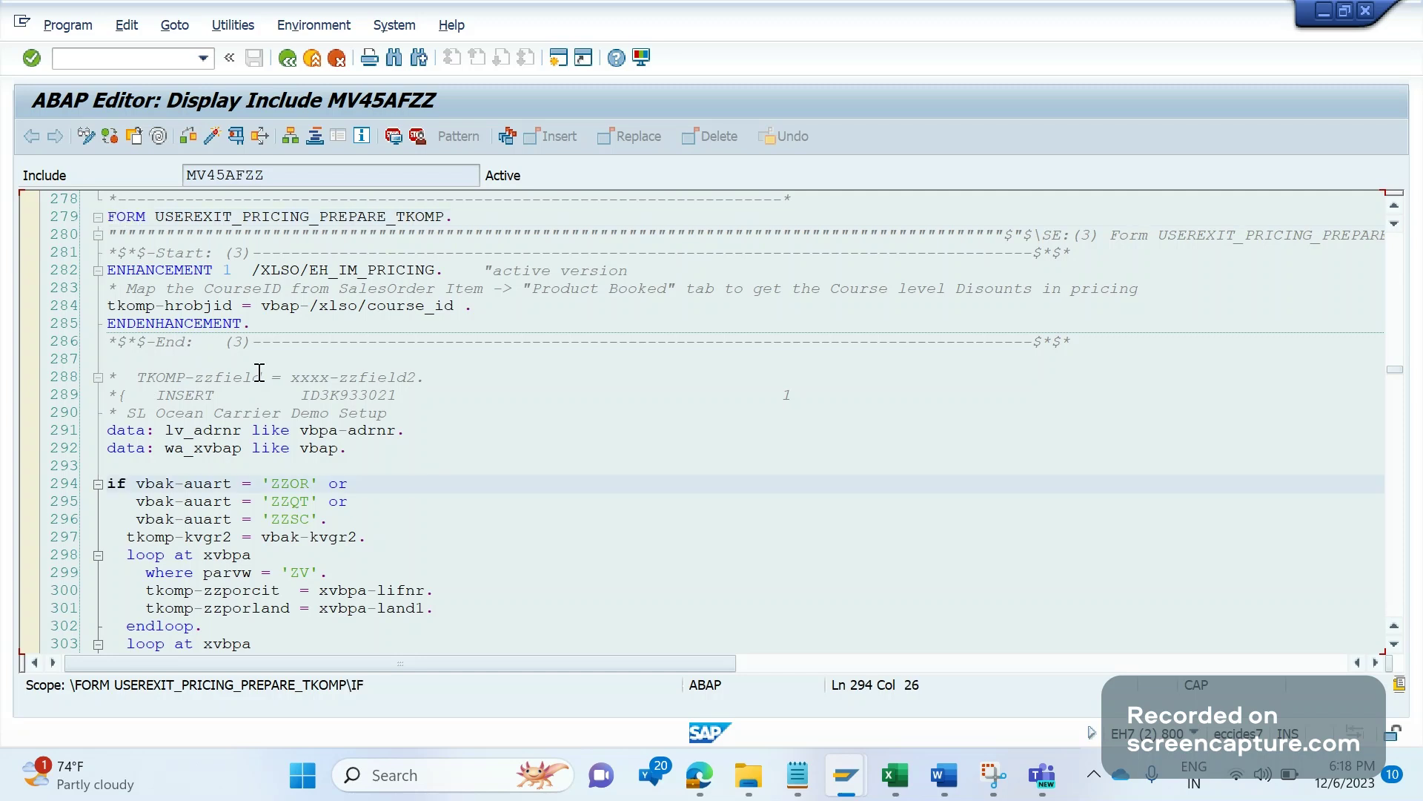
click(239, 325)
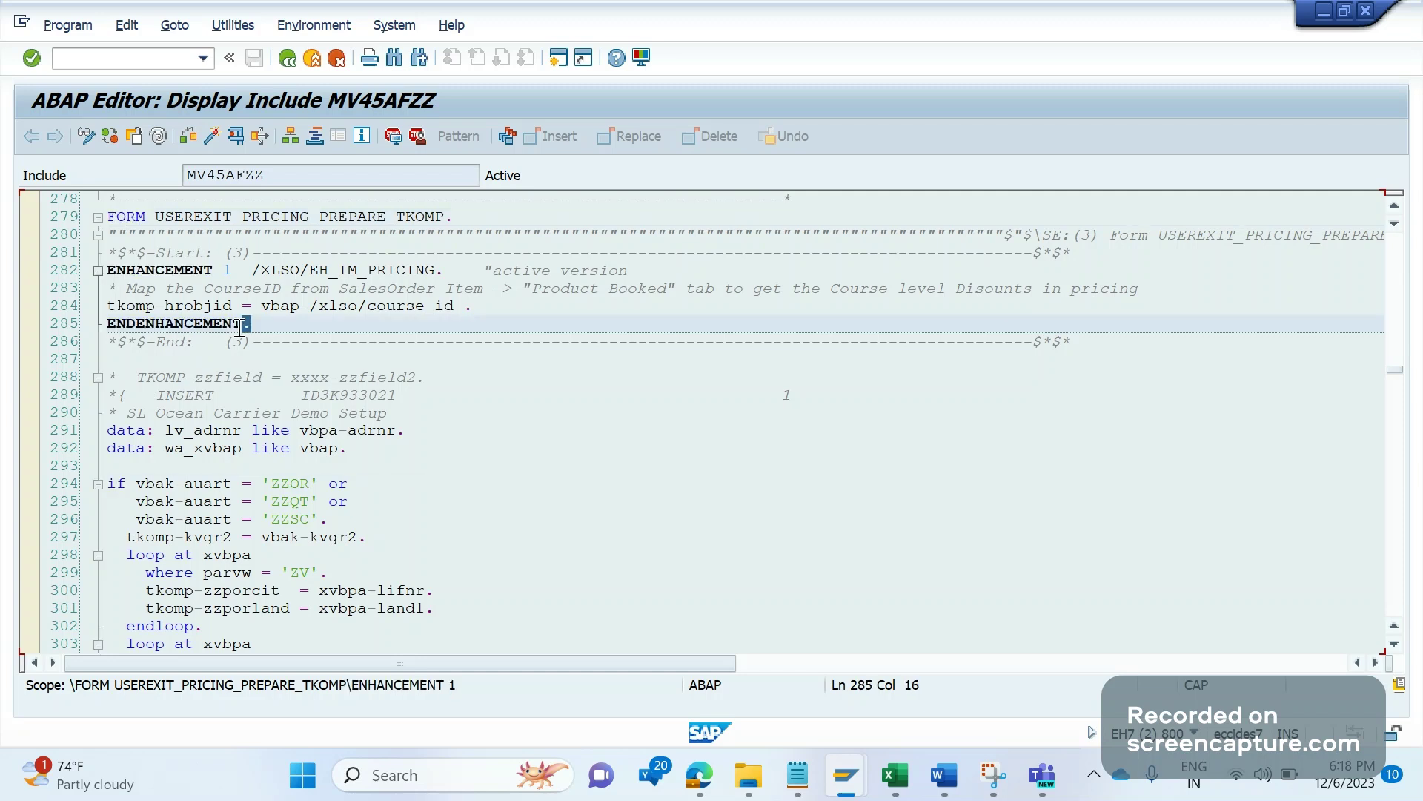
drag(240, 327, 120, 276)
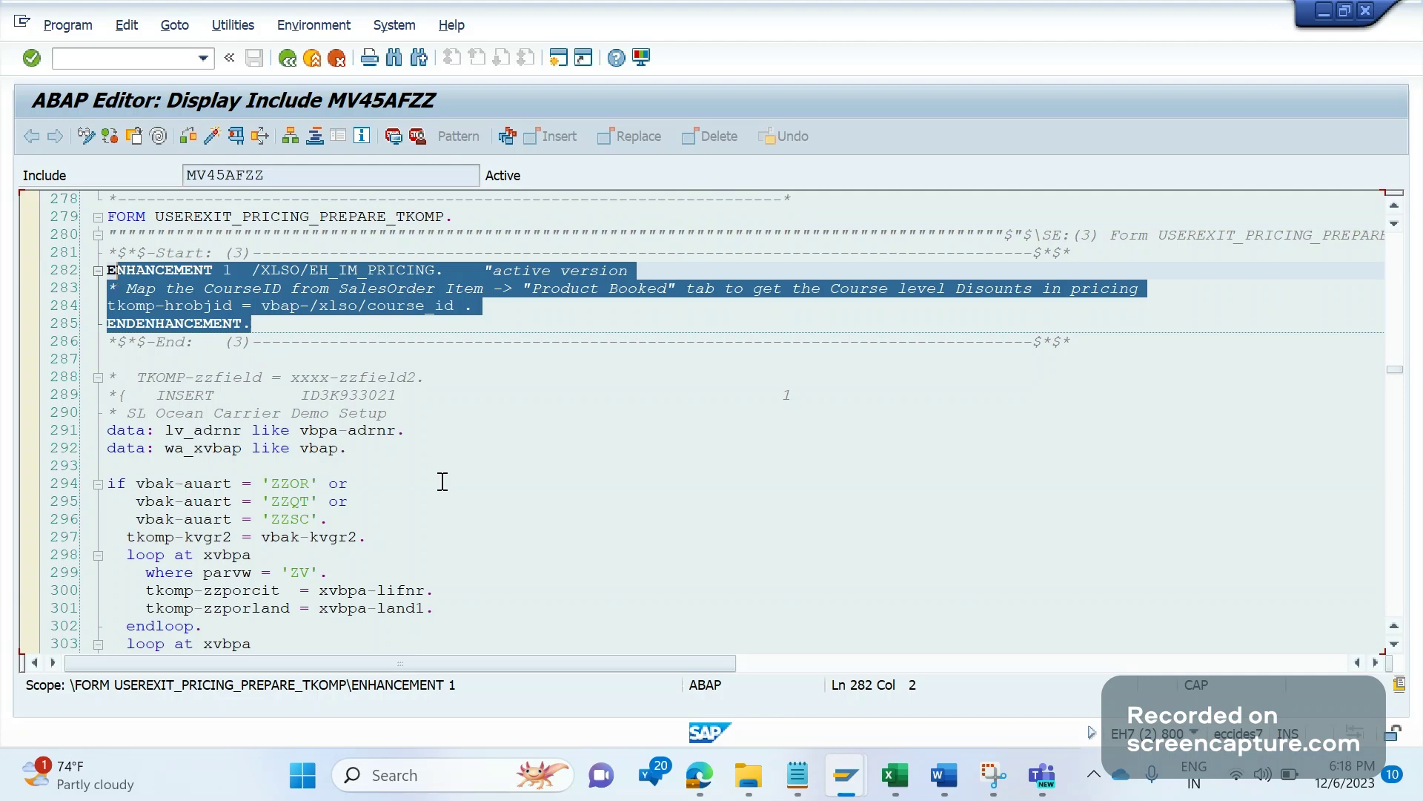
click(443, 482)
drag(266, 329, 106, 322)
drag(214, 273, 126, 273)
click(345, 343)
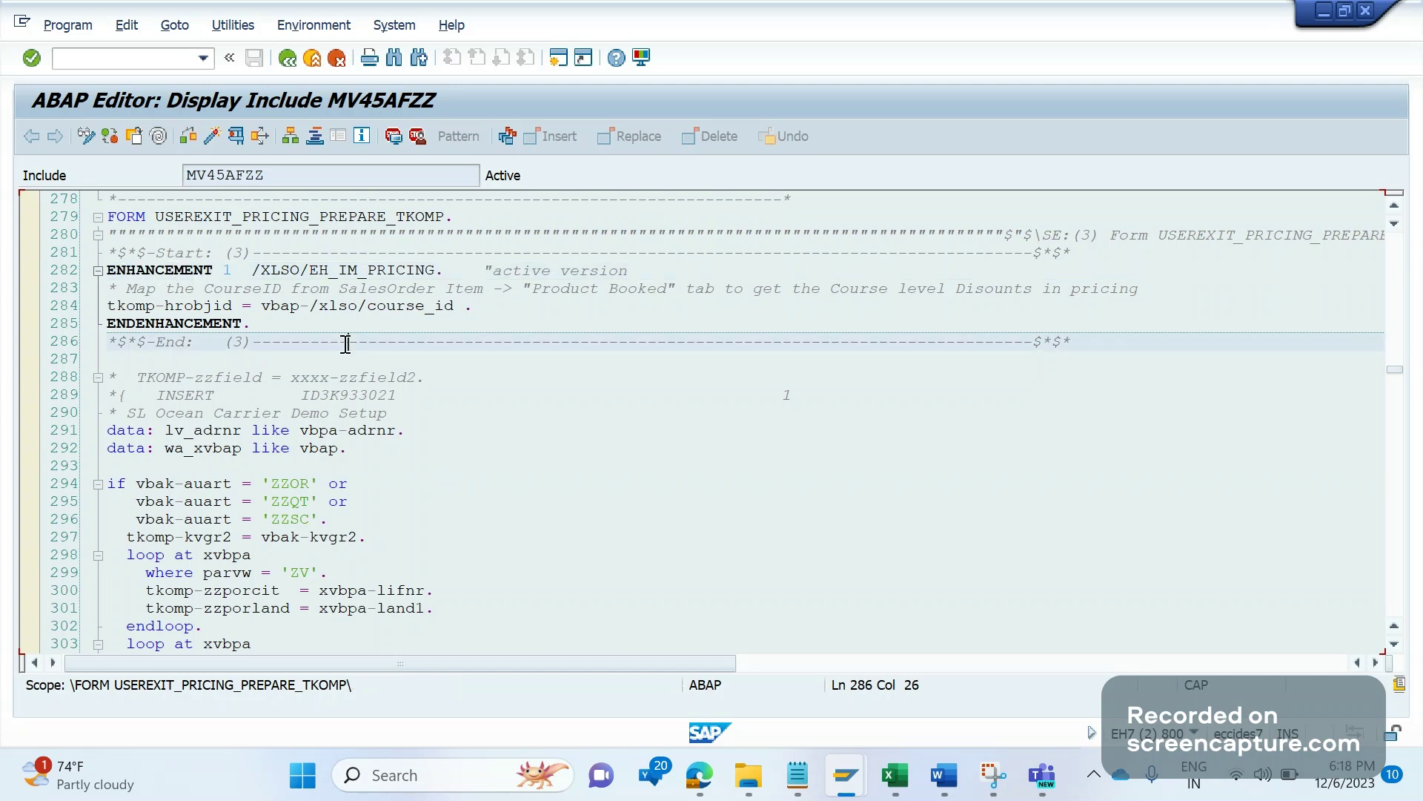
drag(185, 235, 289, 234)
double_click(131, 221)
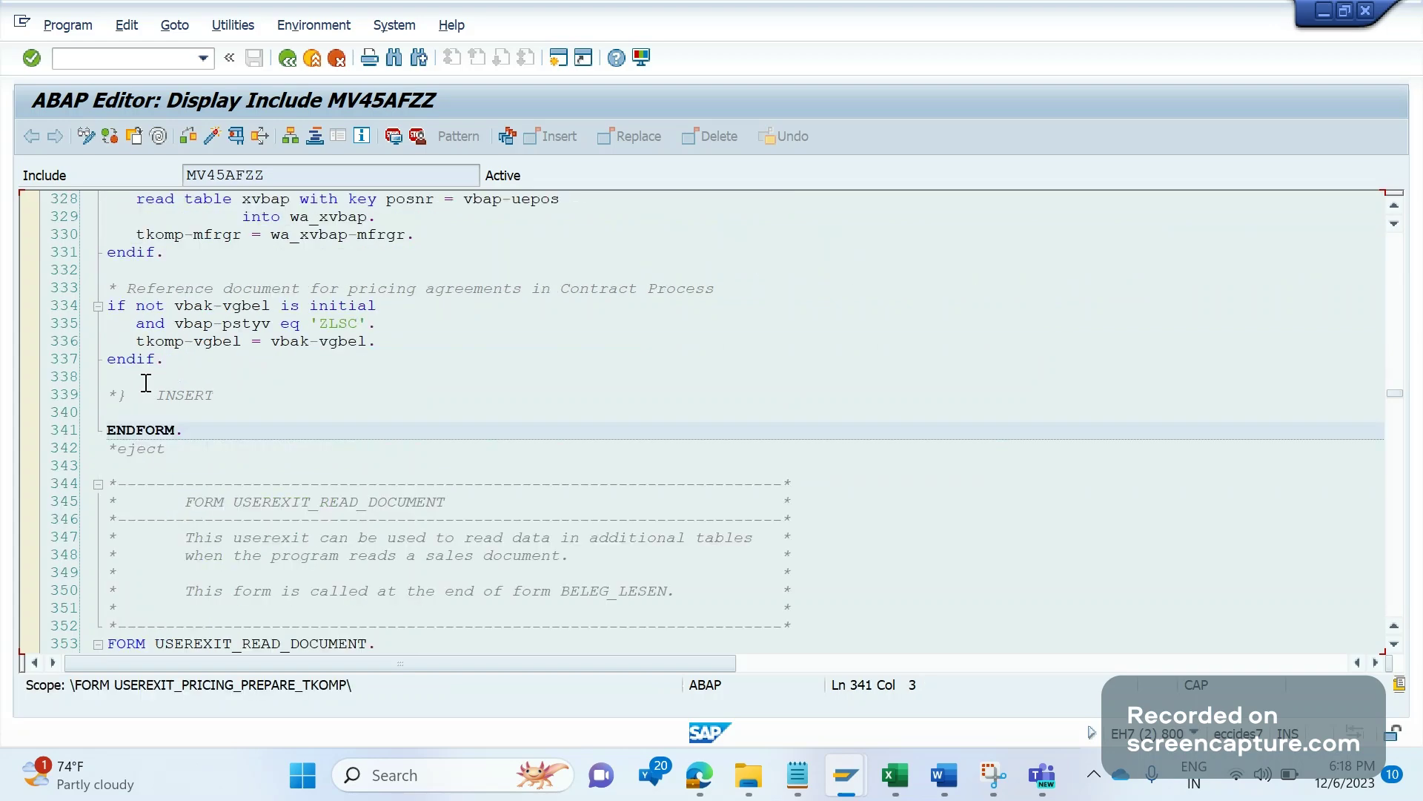
drag(146, 383, 212, 395)
click(145, 431)
double_click(145, 431)
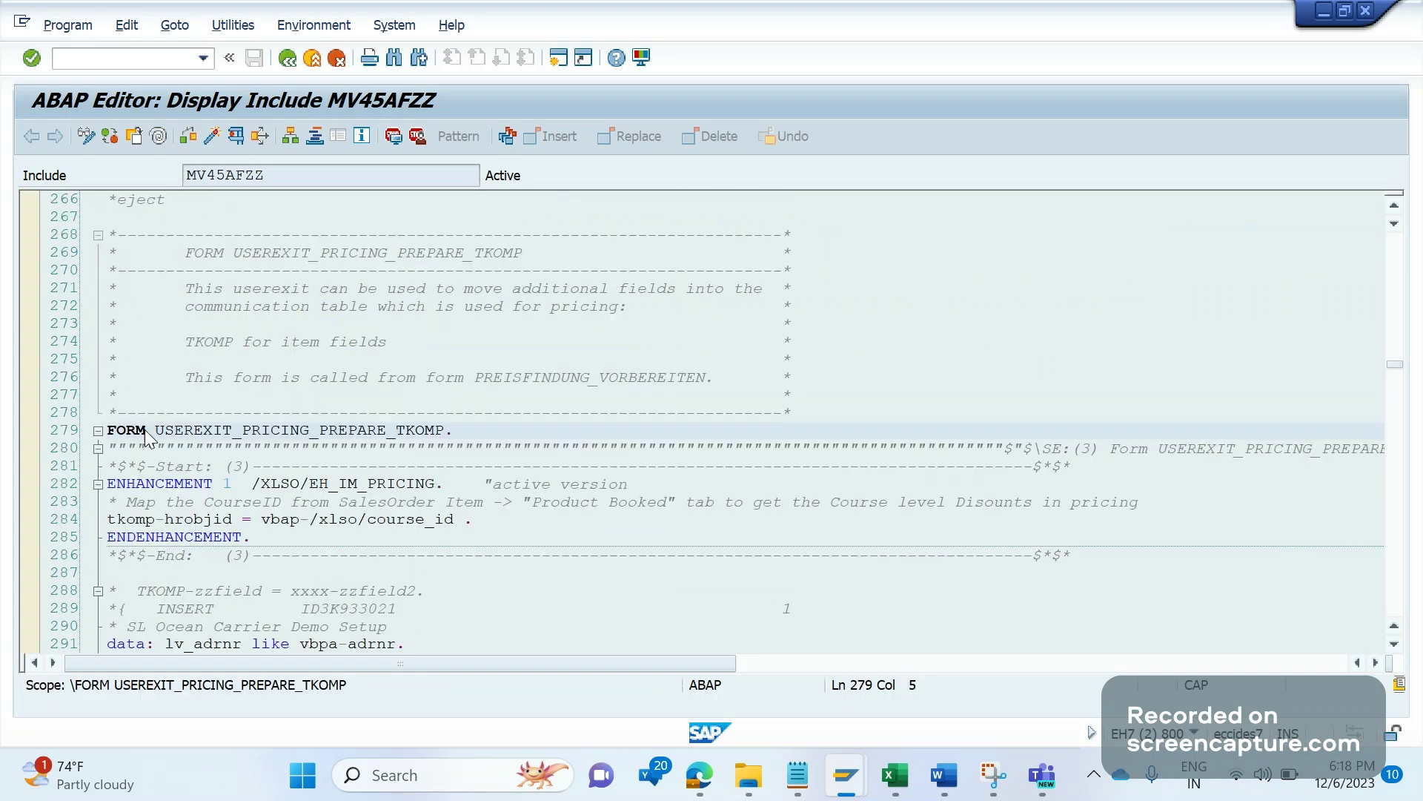
drag(250, 543, 130, 485)
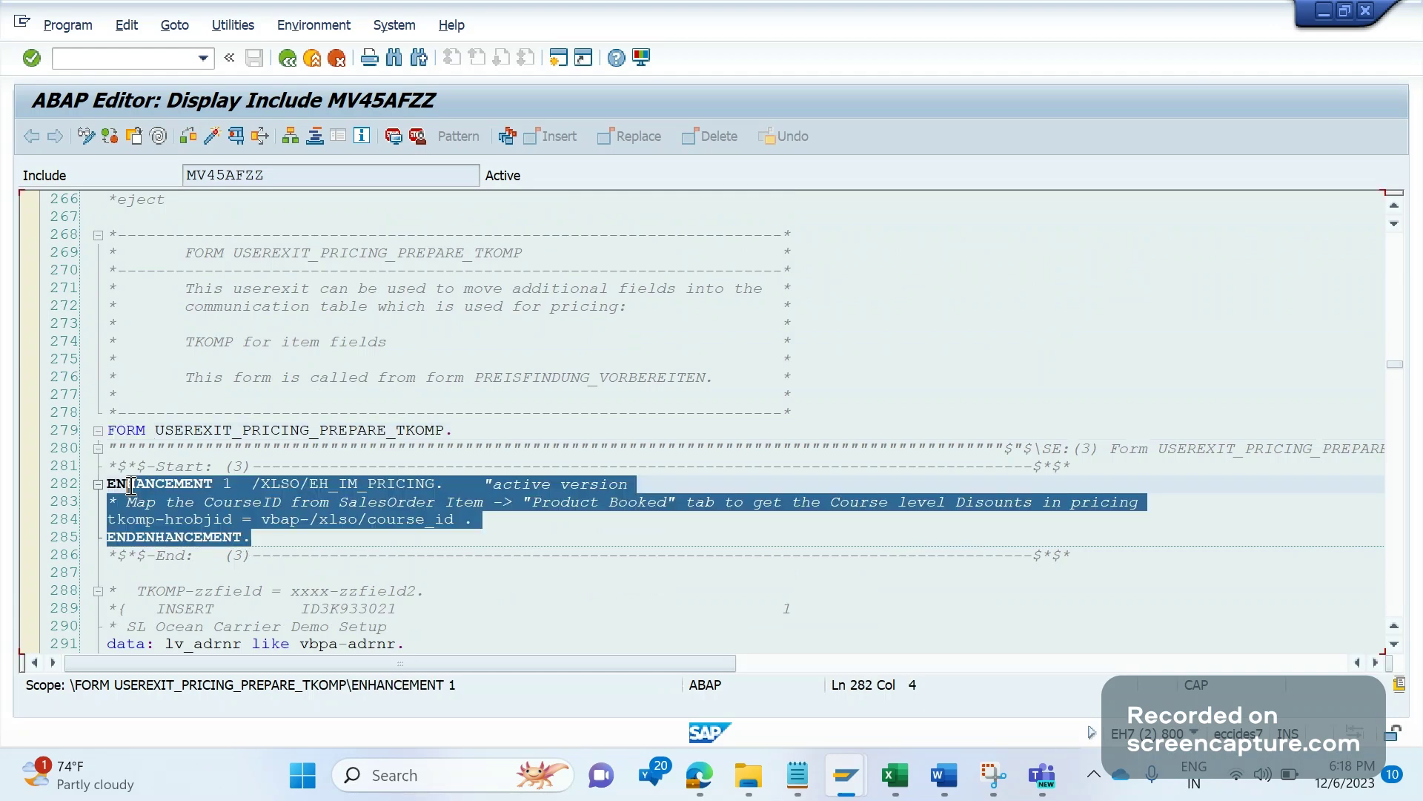
click(164, 510)
click(172, 508)
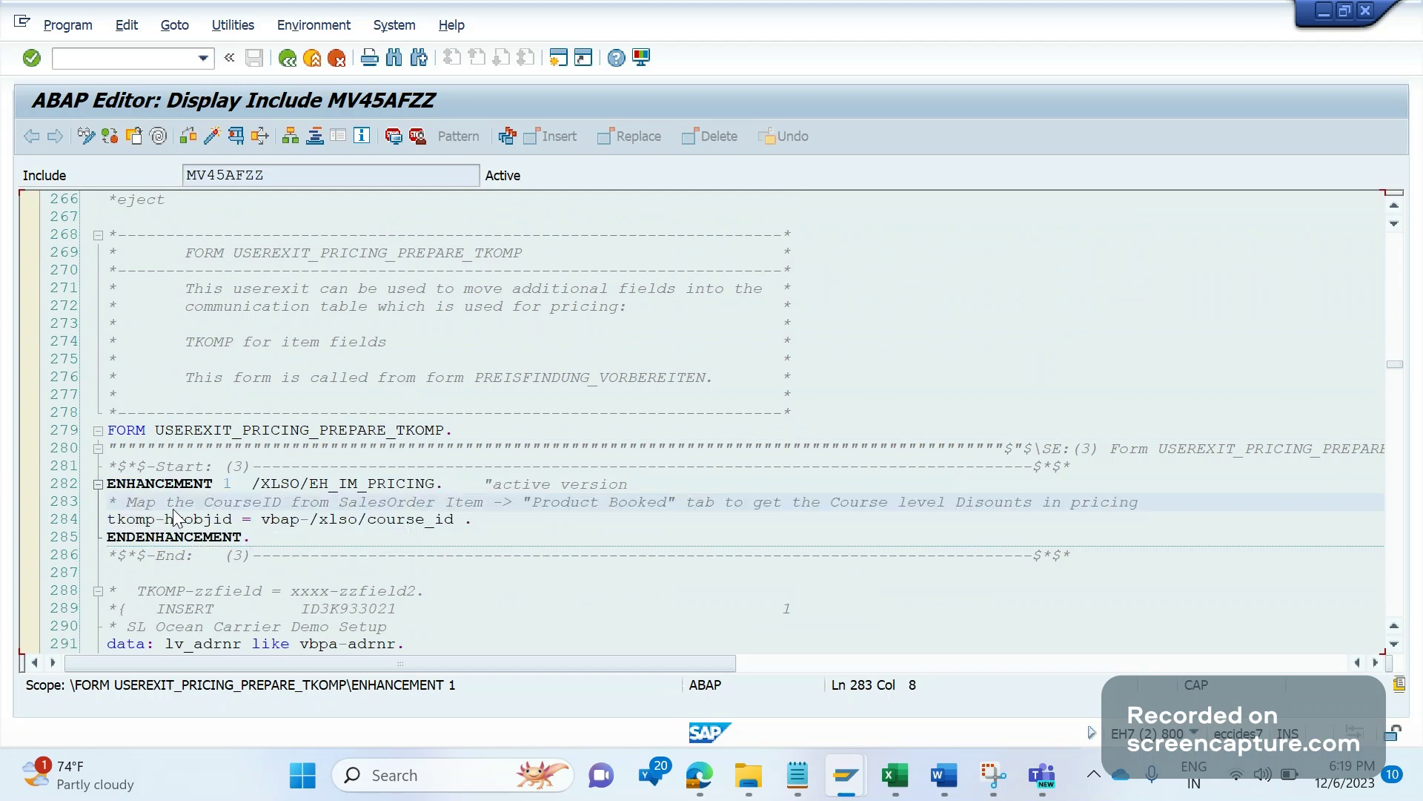
click(943, 774)
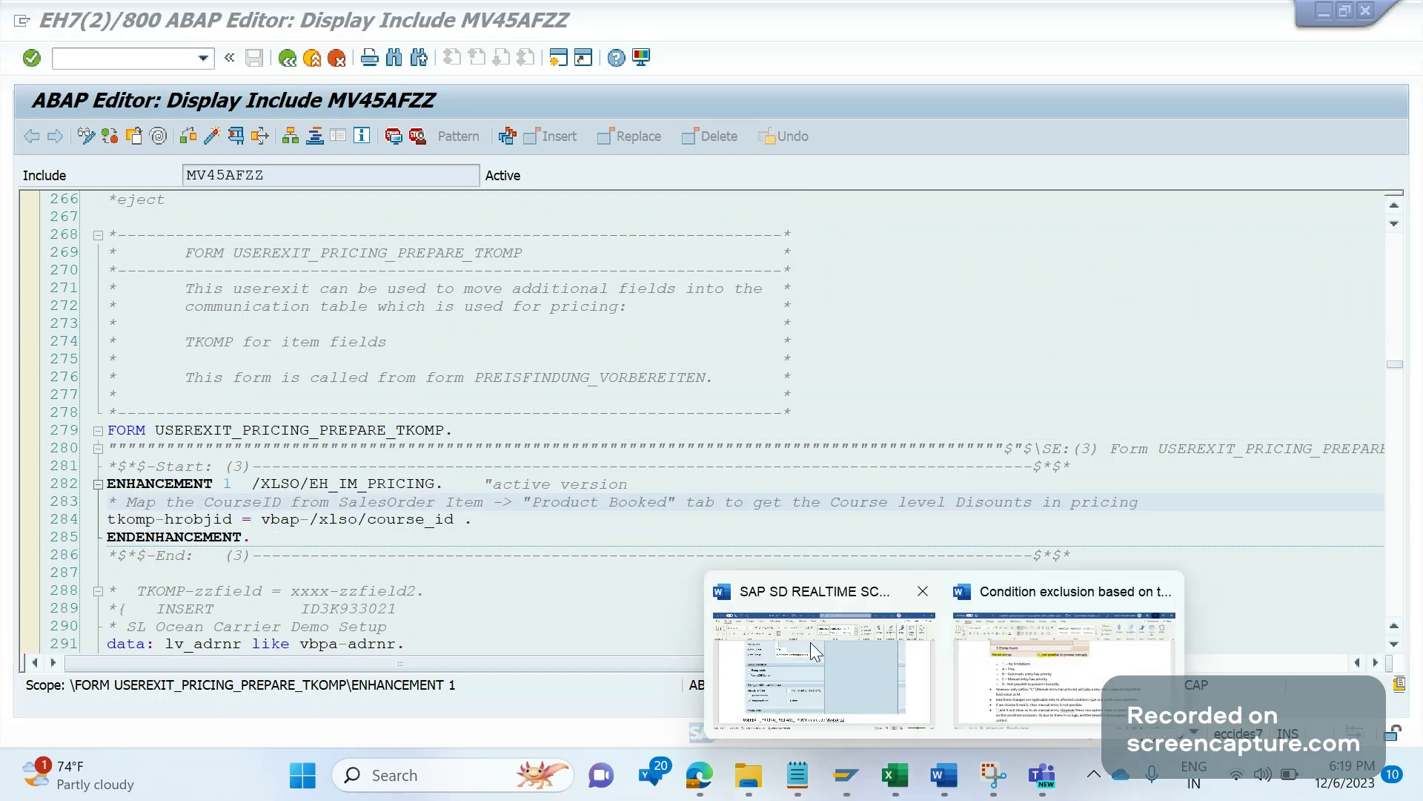
Step: Add IF KOMK-AUART = 'RO' OR 'CS' OR 'CR'. on a new line below the MV45AFZZ heading
click(811, 642)
key(Return)
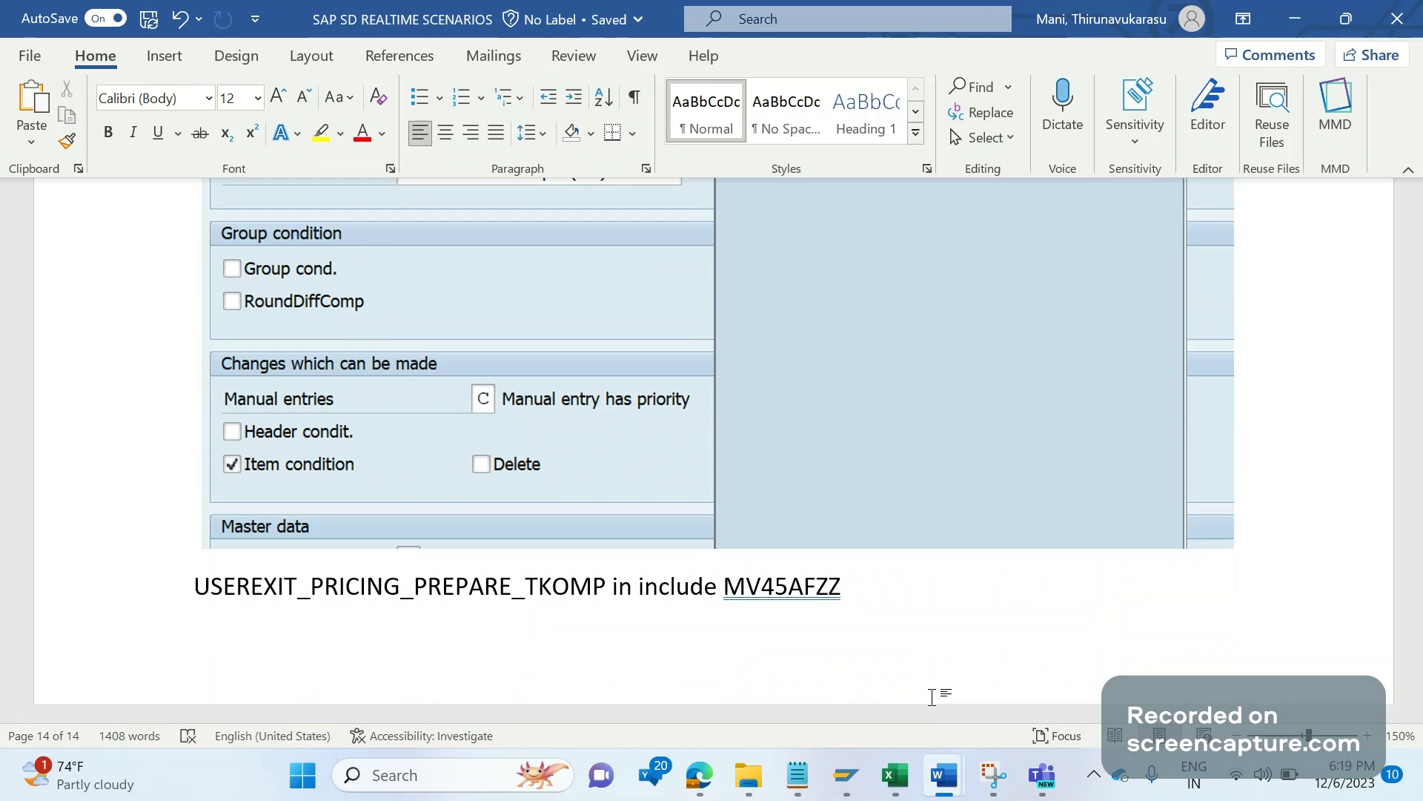
text(IF )
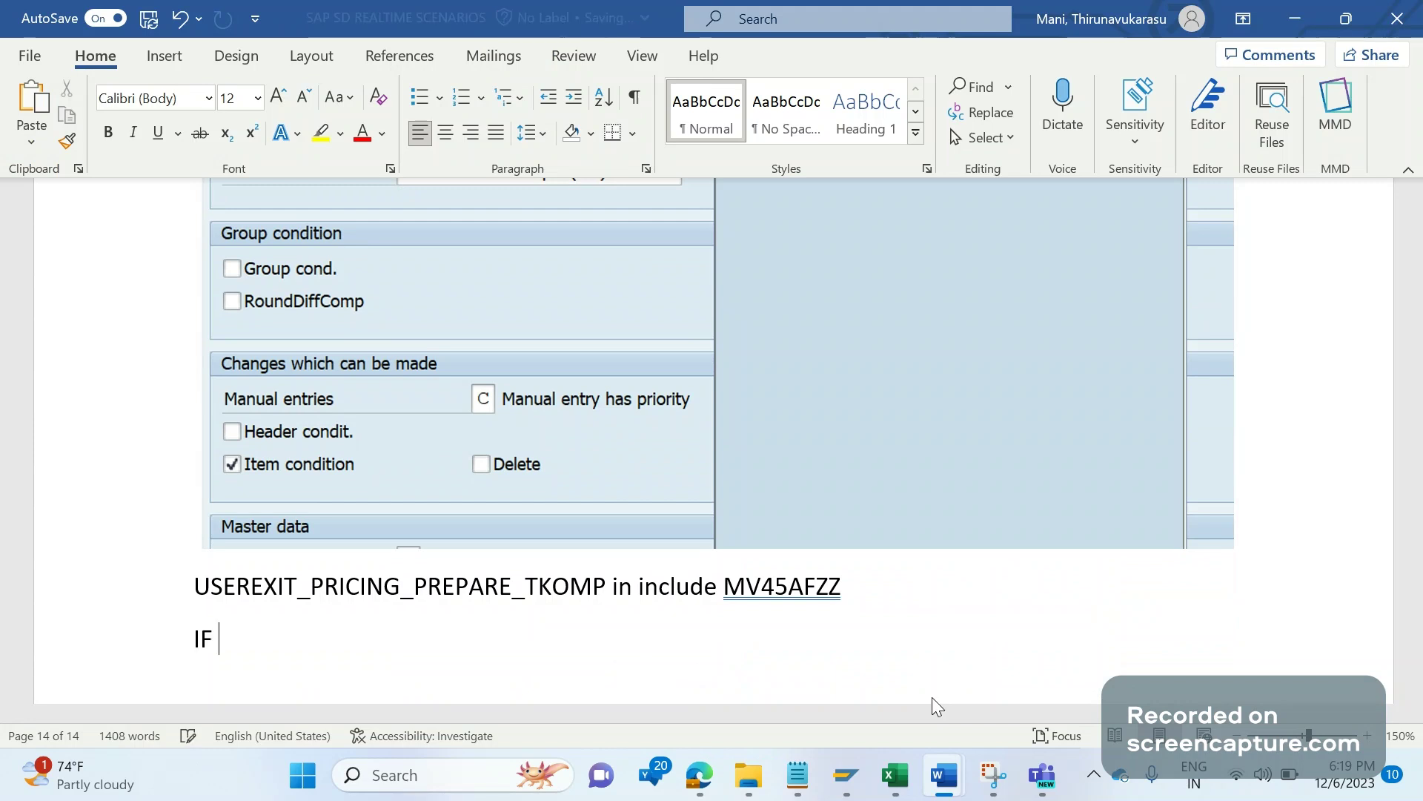
text(KOMK-)
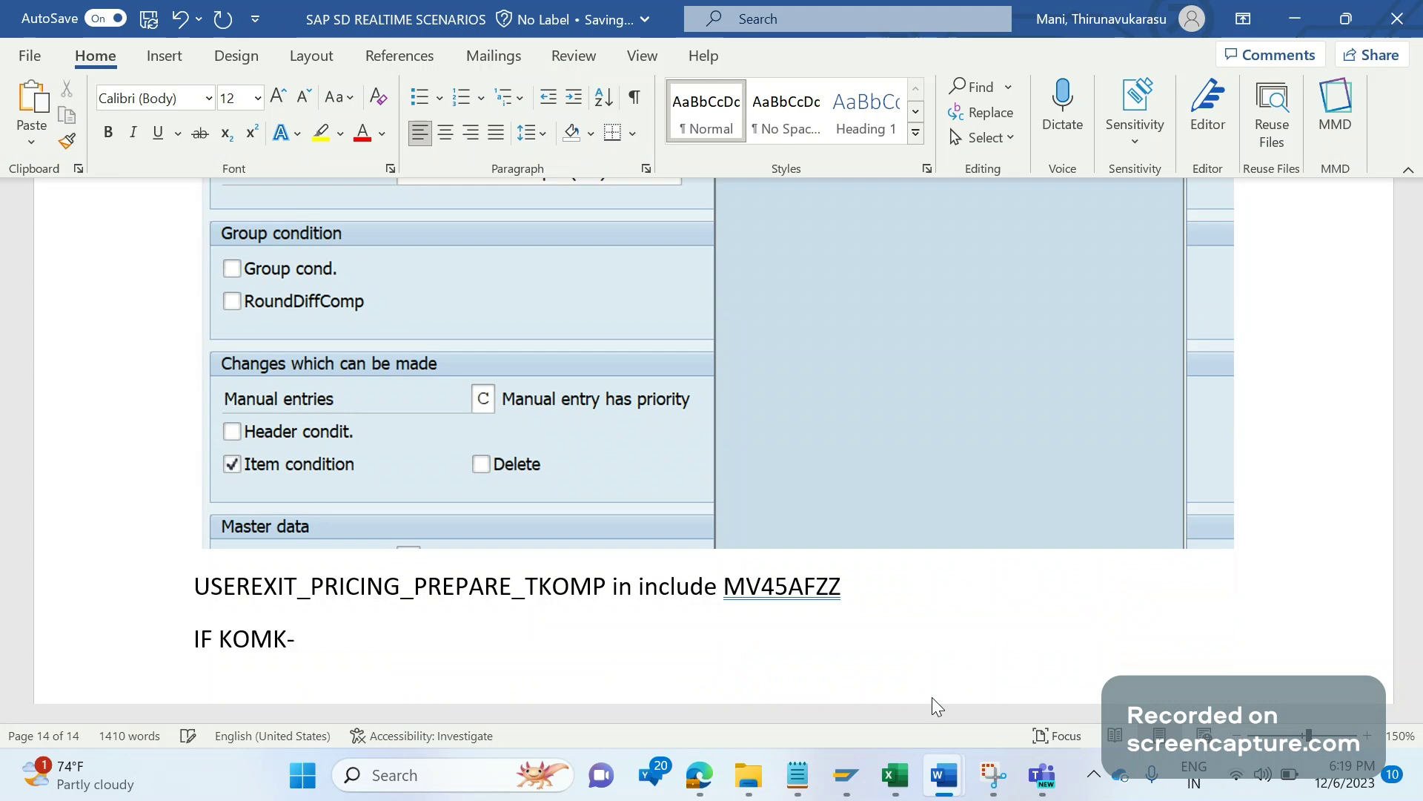
text(AUART)
text( = )
text(')
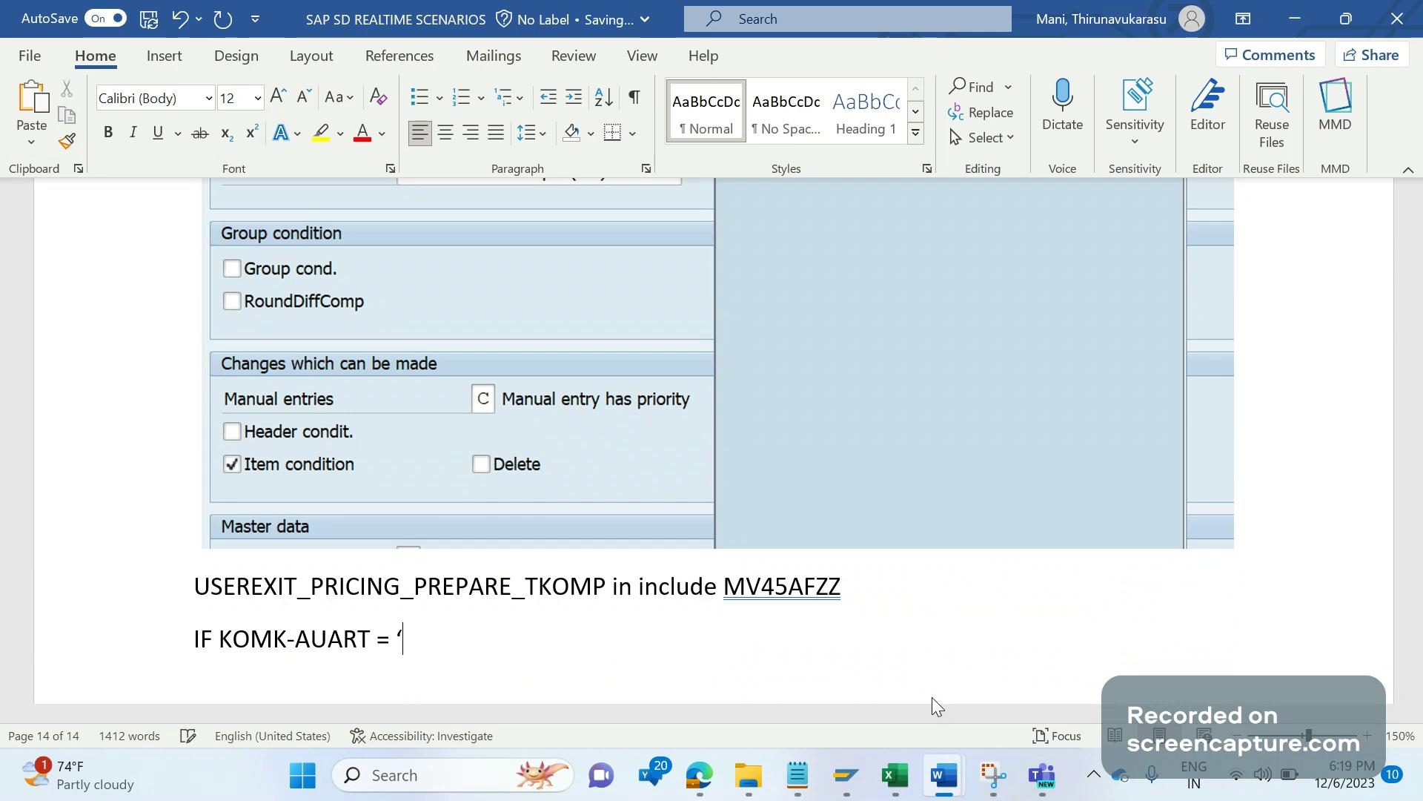
text(RO)
text(')
text( OR)
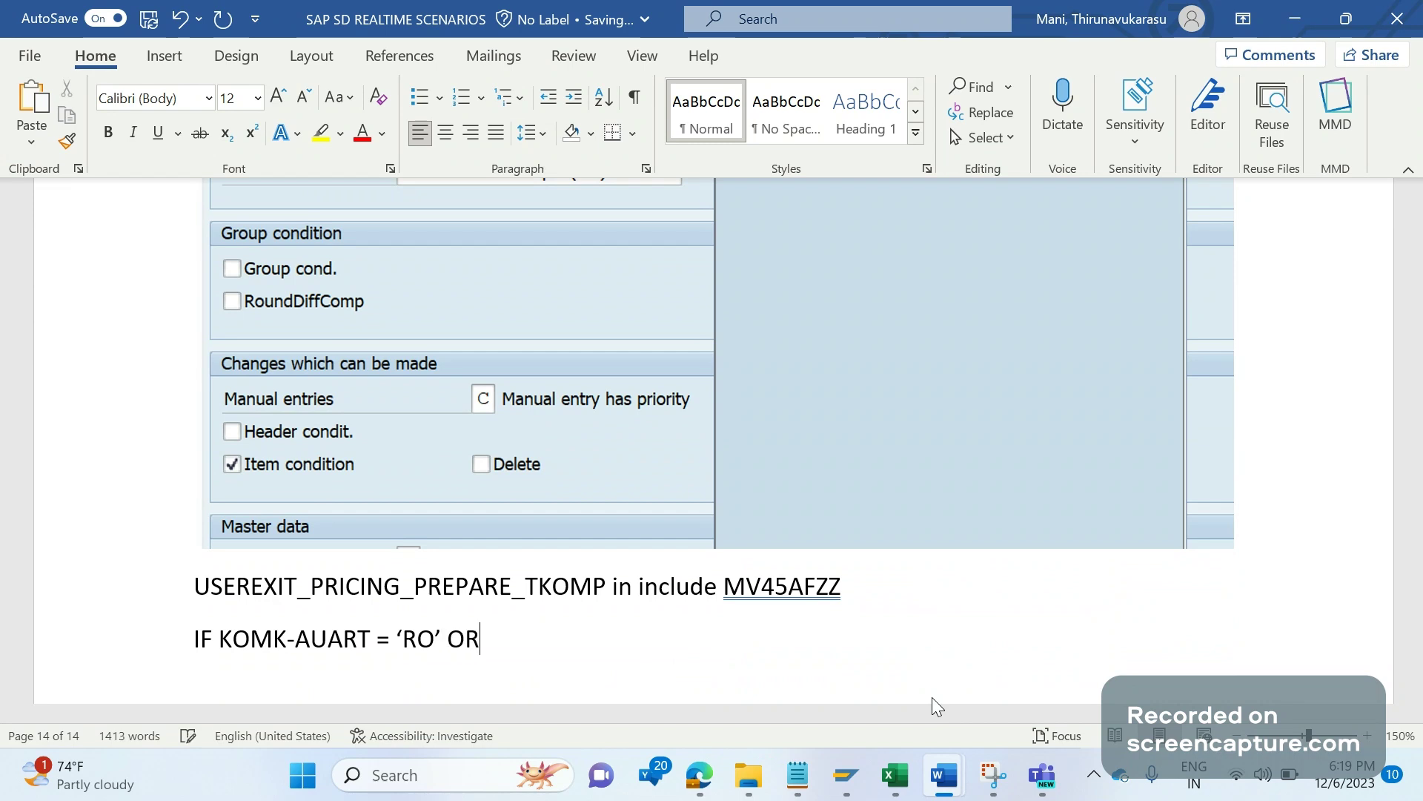
text( ')
text(CS')
text( OR)
text( 'CR')
text(.)
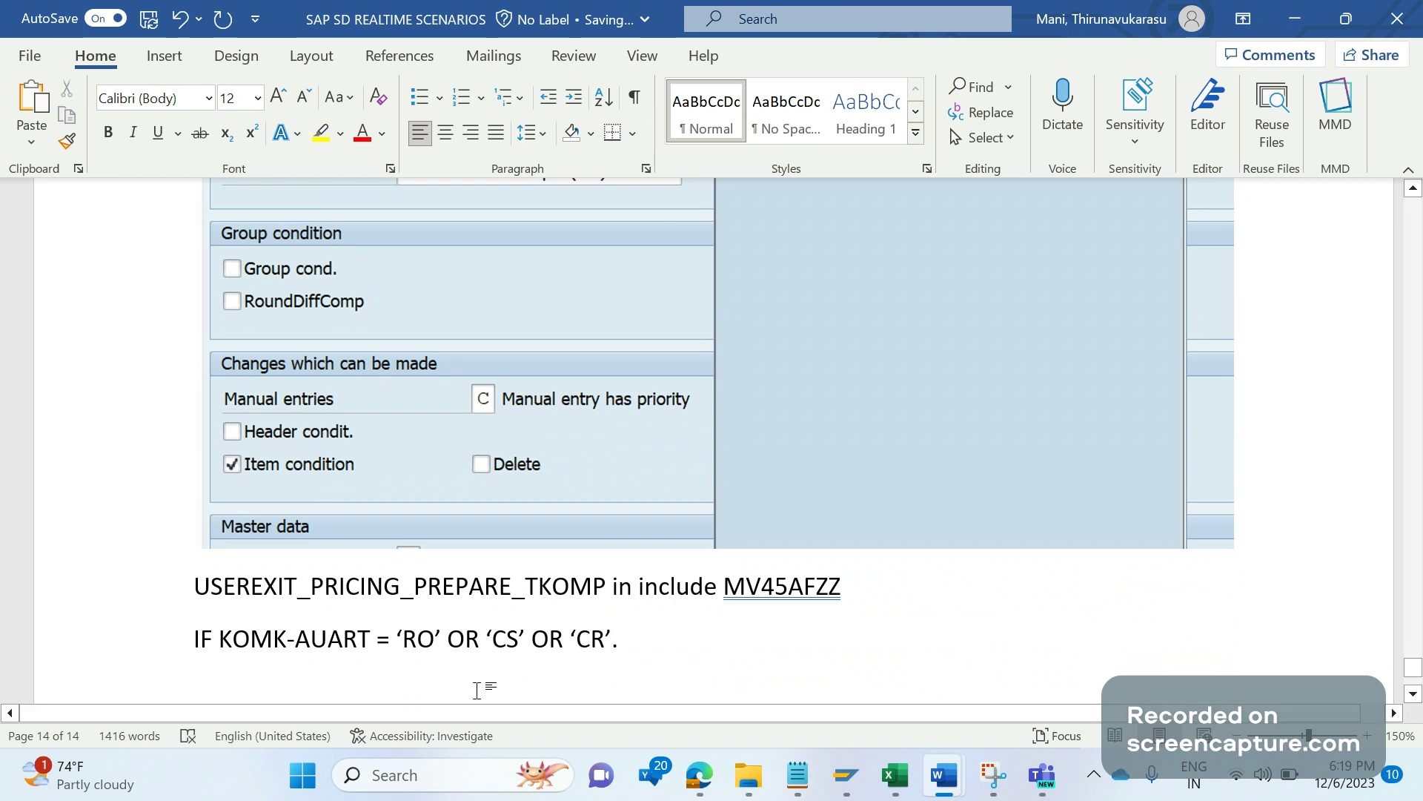
Step: Start the next line with T685A-KMANU = 'D
click(647, 654)
key(Return)
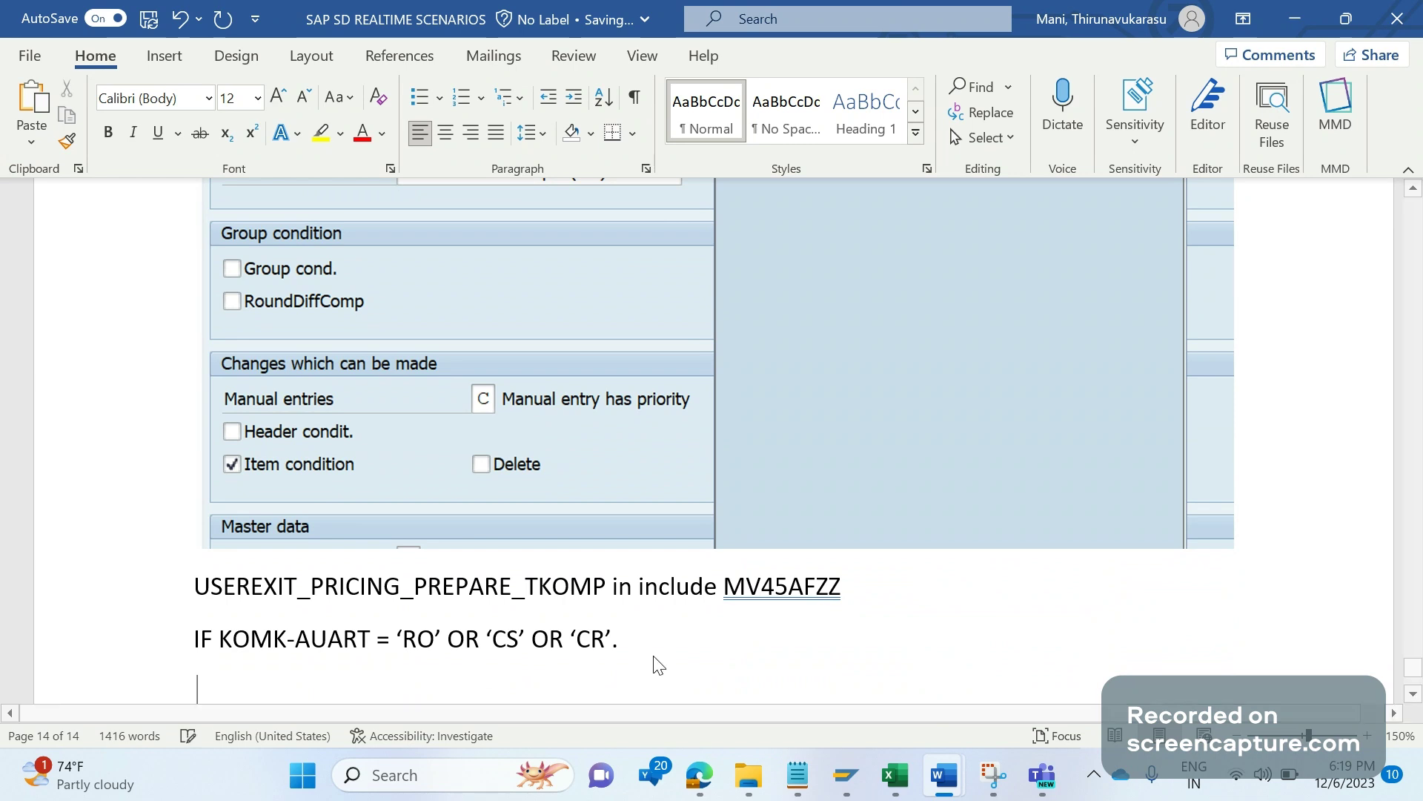
text(T)
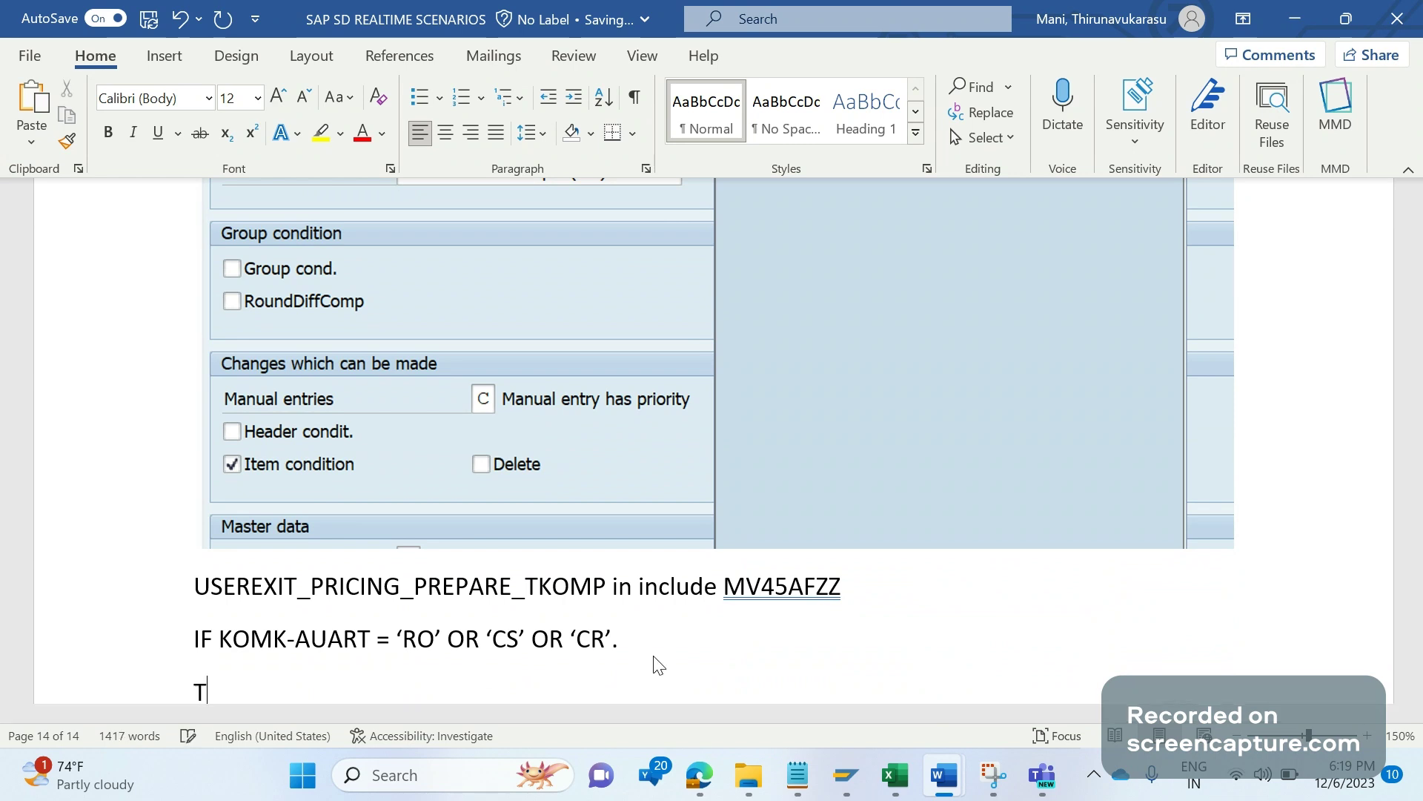
text(685A-KMANU=)
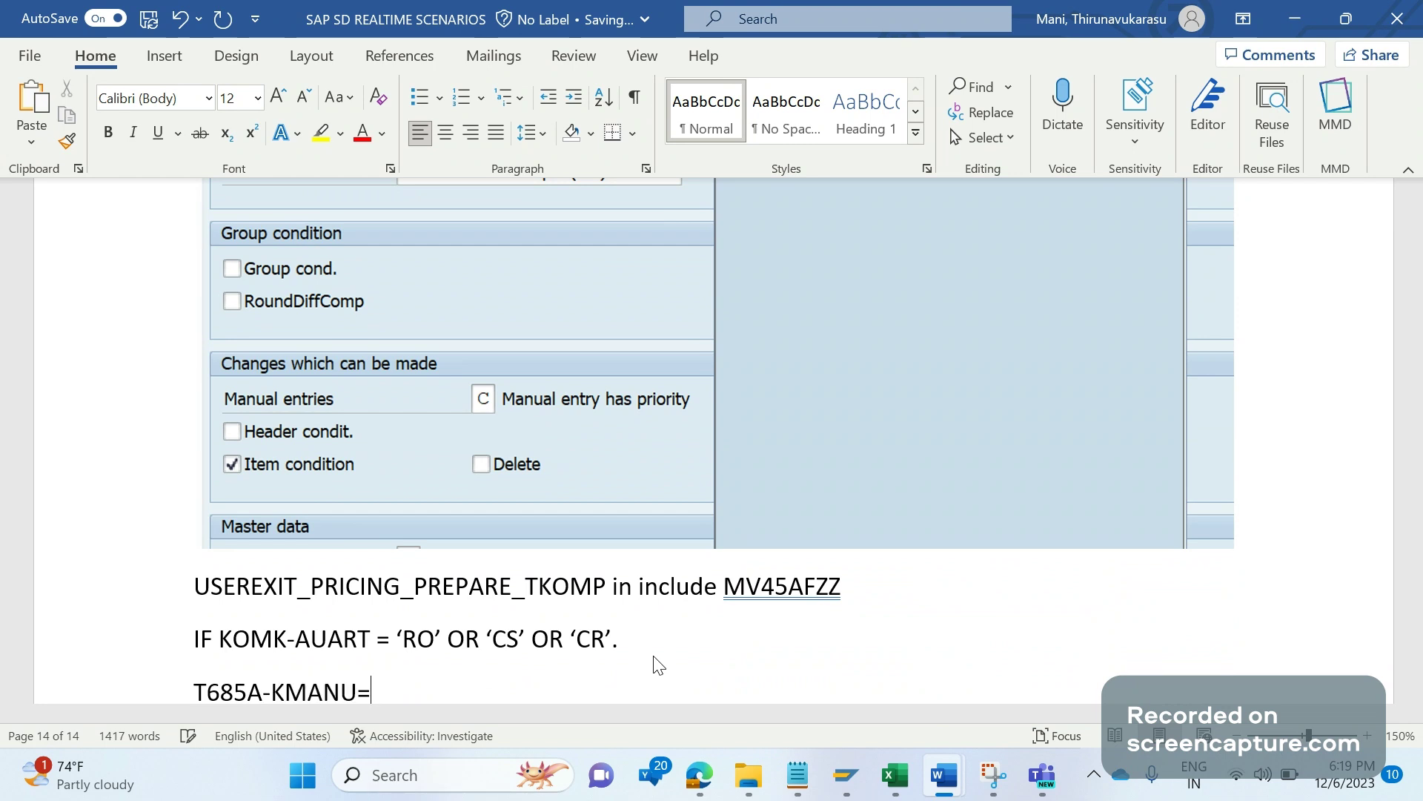
key(BackSpace)
text(= ')
text(D)
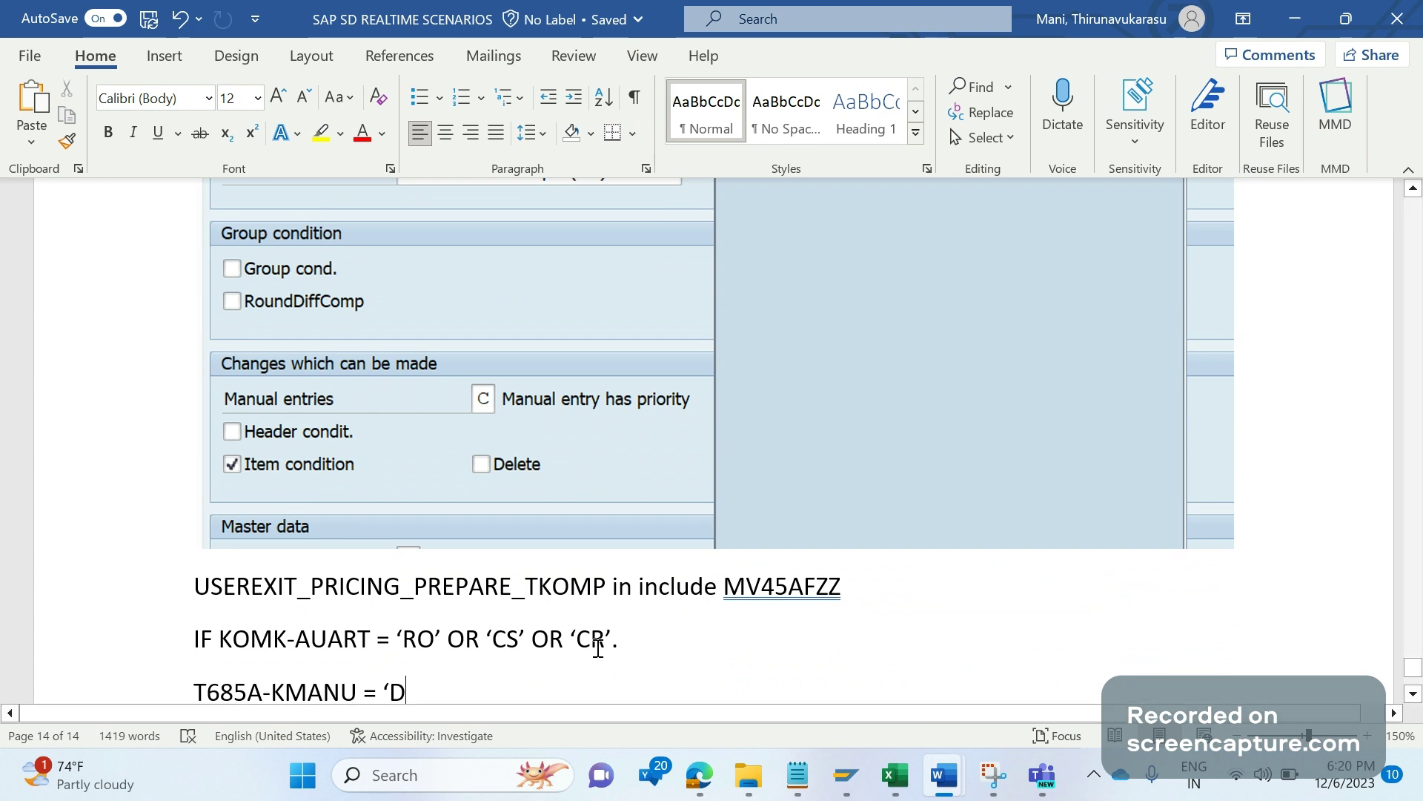
Step: Close the quote so the line reads T685A-KMANU = 'D'
drag(598, 647, 484, 642)
click(435, 680)
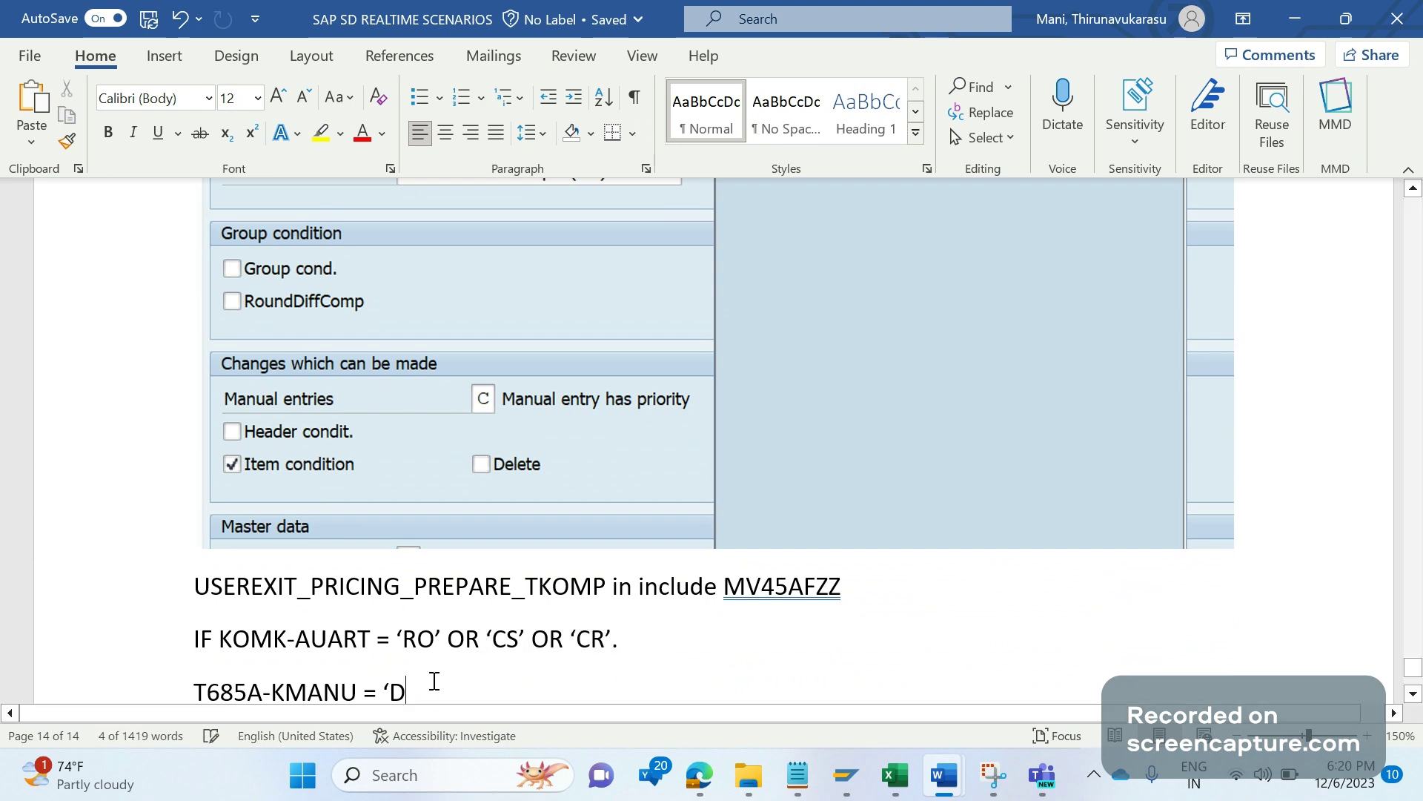
text(')
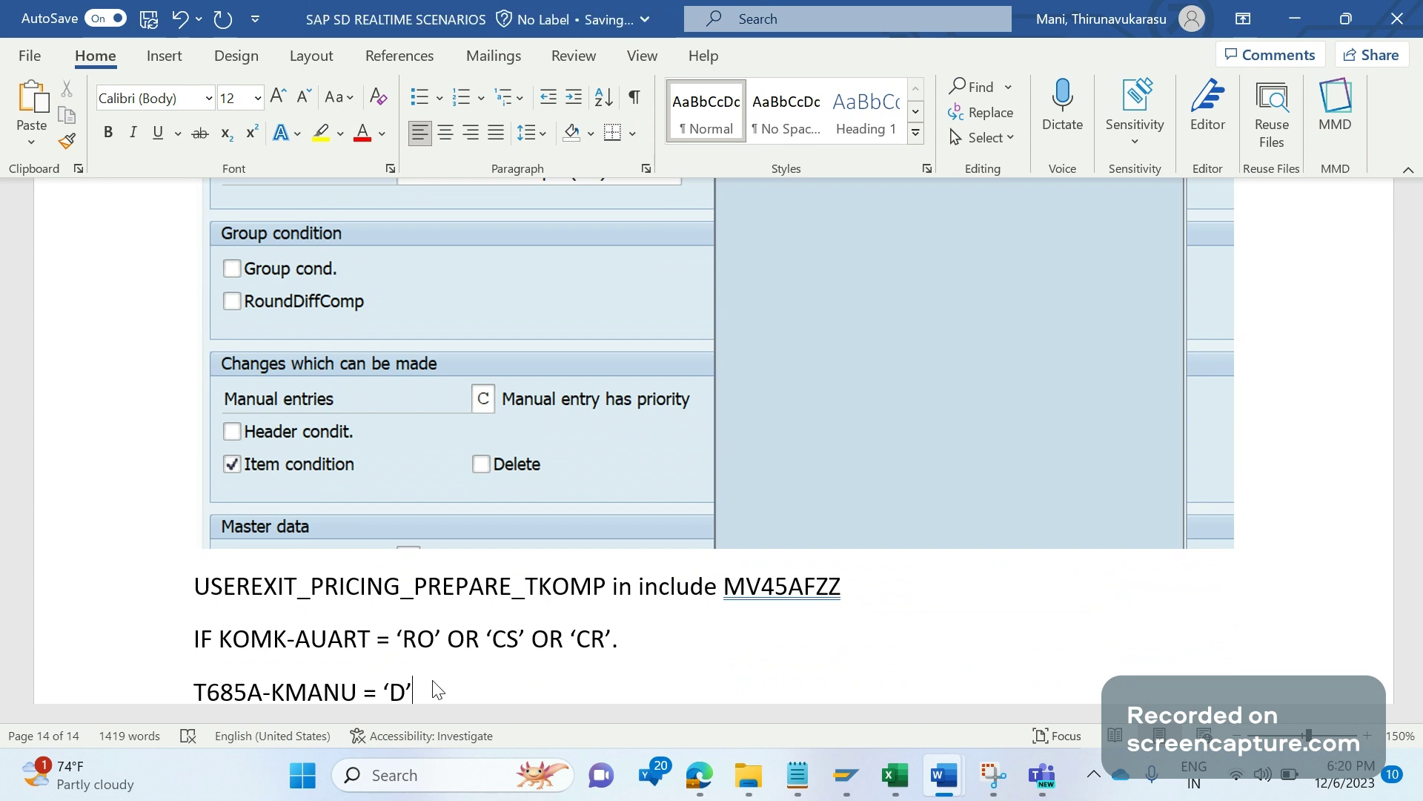
Step: Begin a READ TABLE XKOMV line directly below the IF condition
click(665, 647)
key(Return)
text(READ)
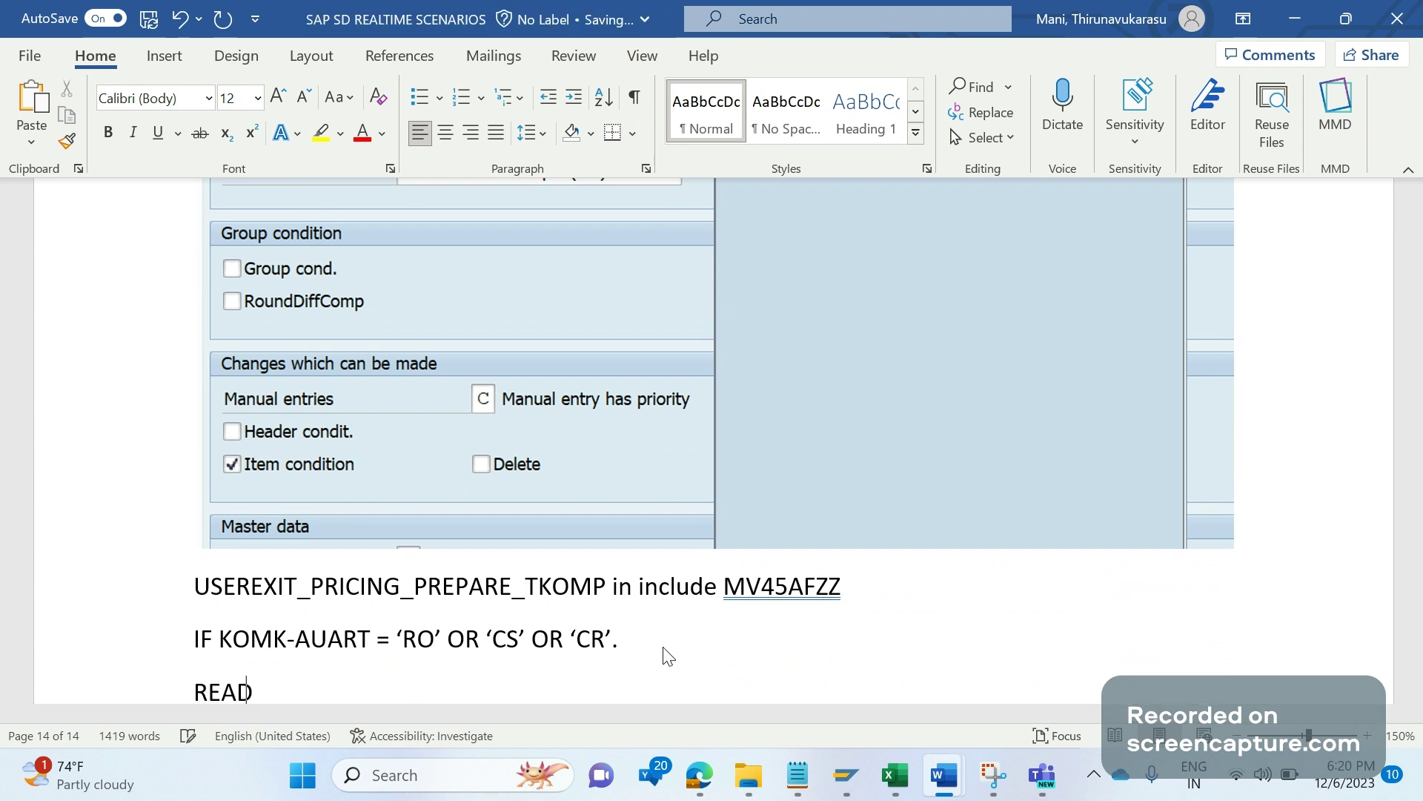
text( TABLE X)
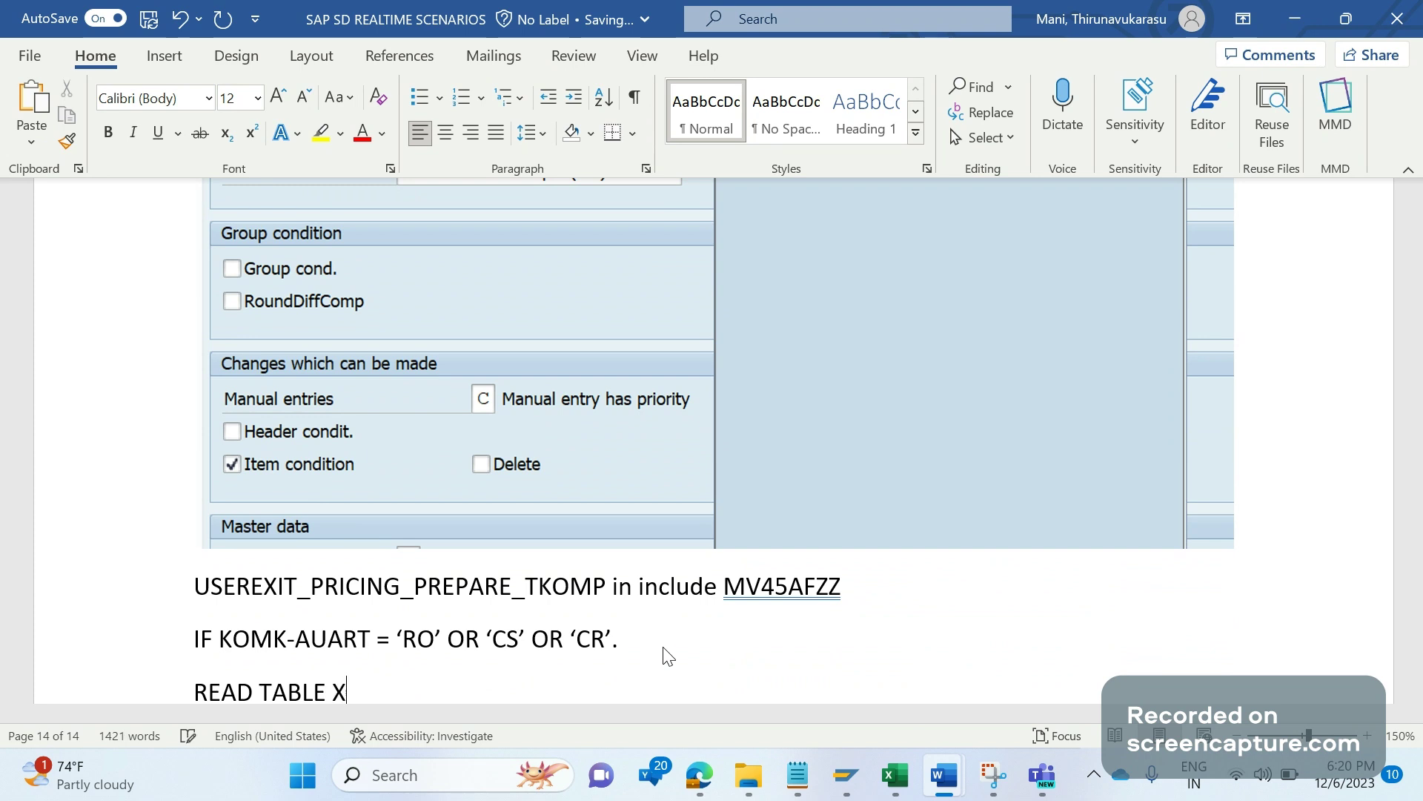
text(KOMV)
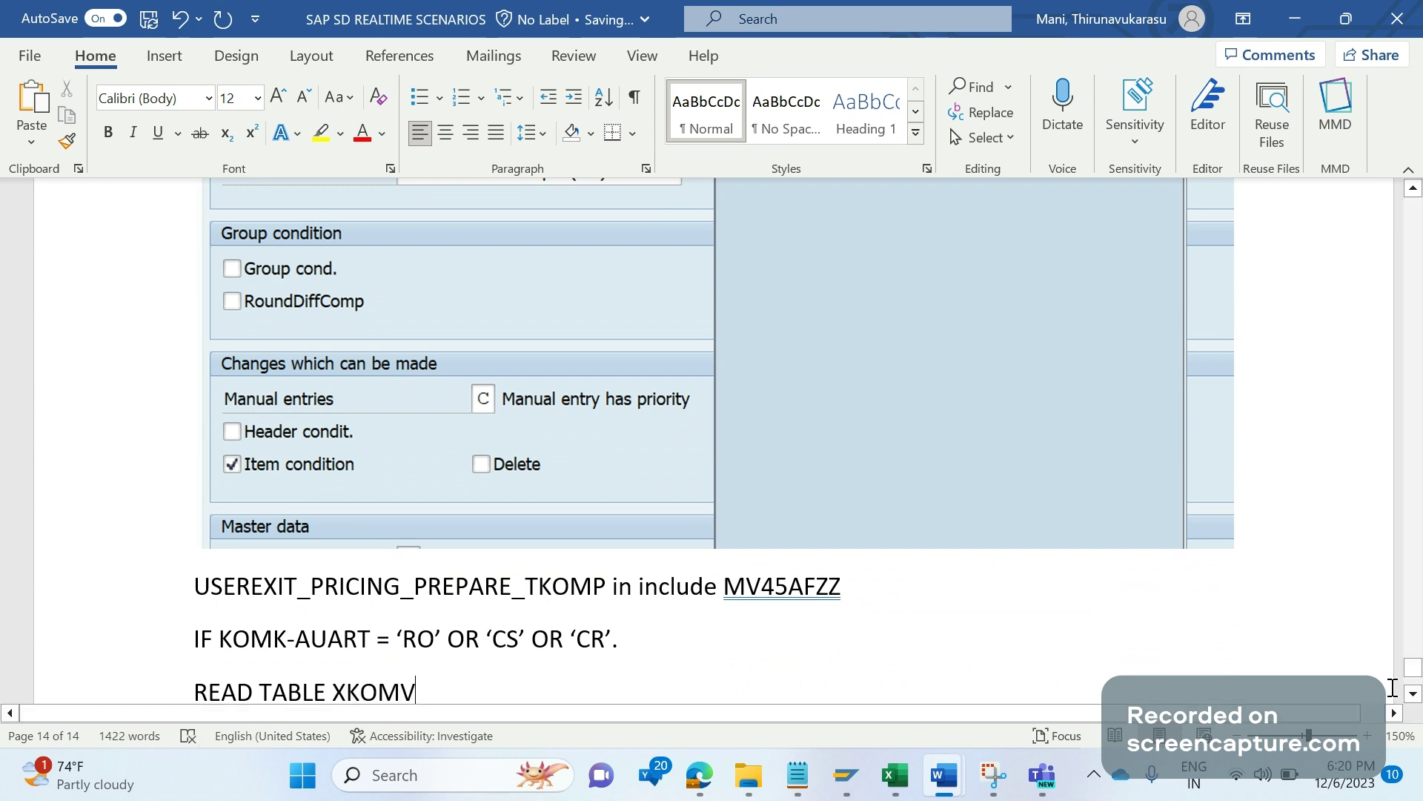
click(1413, 694)
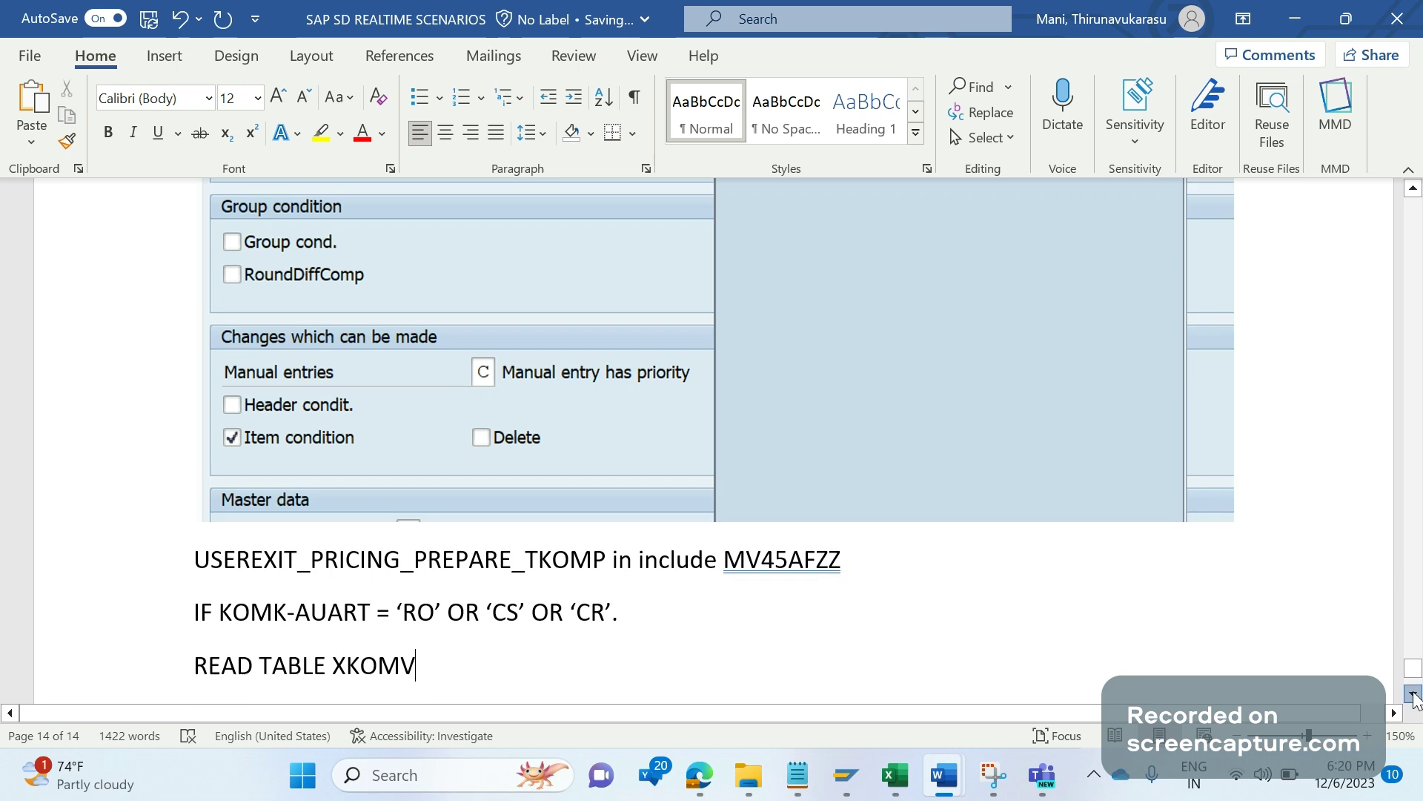
scroll(507, 581, down, 2)
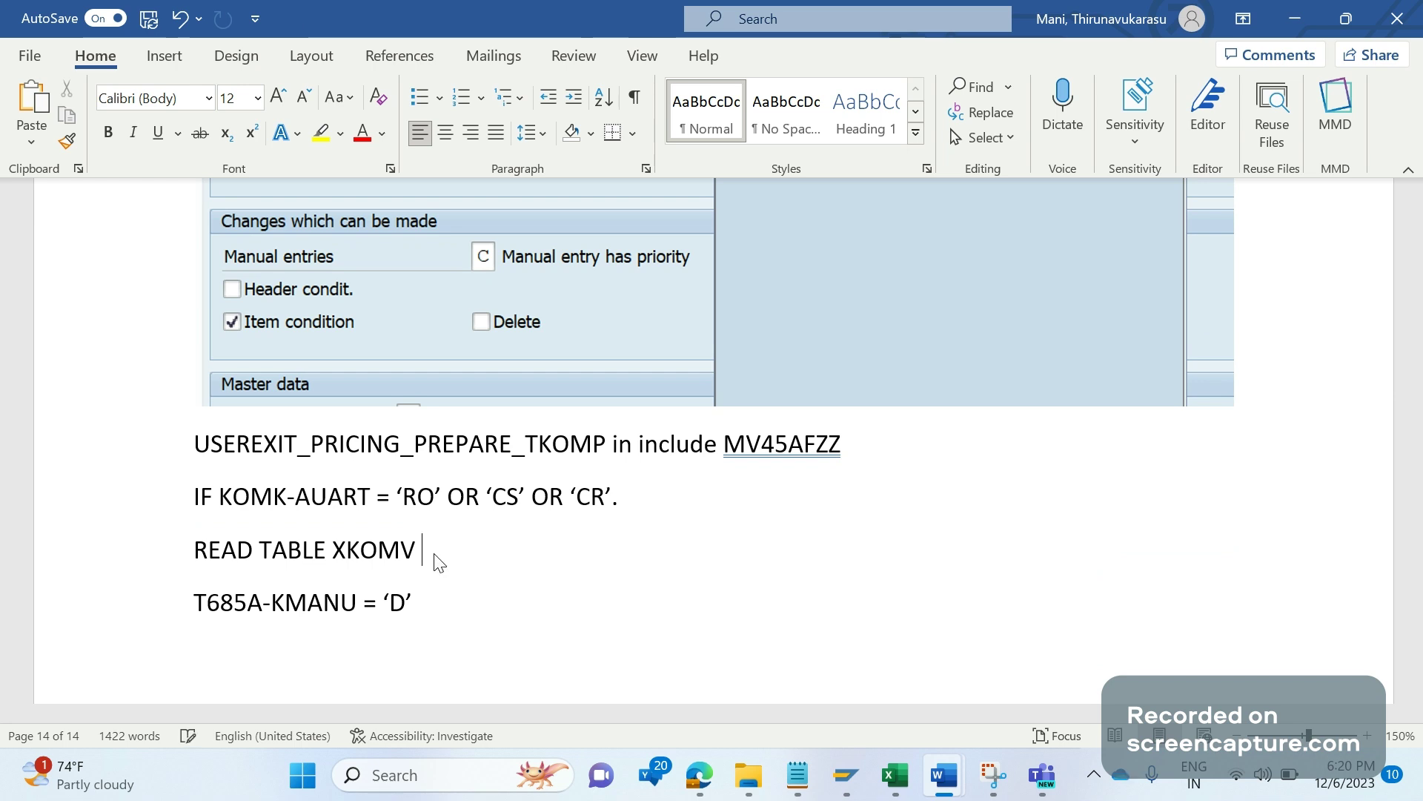
Step: Complete it as INTO LS_XKOMV WITH KEY KSCHL = 'PR00', correcting the typos
key(ctrl+z)
text(IN)
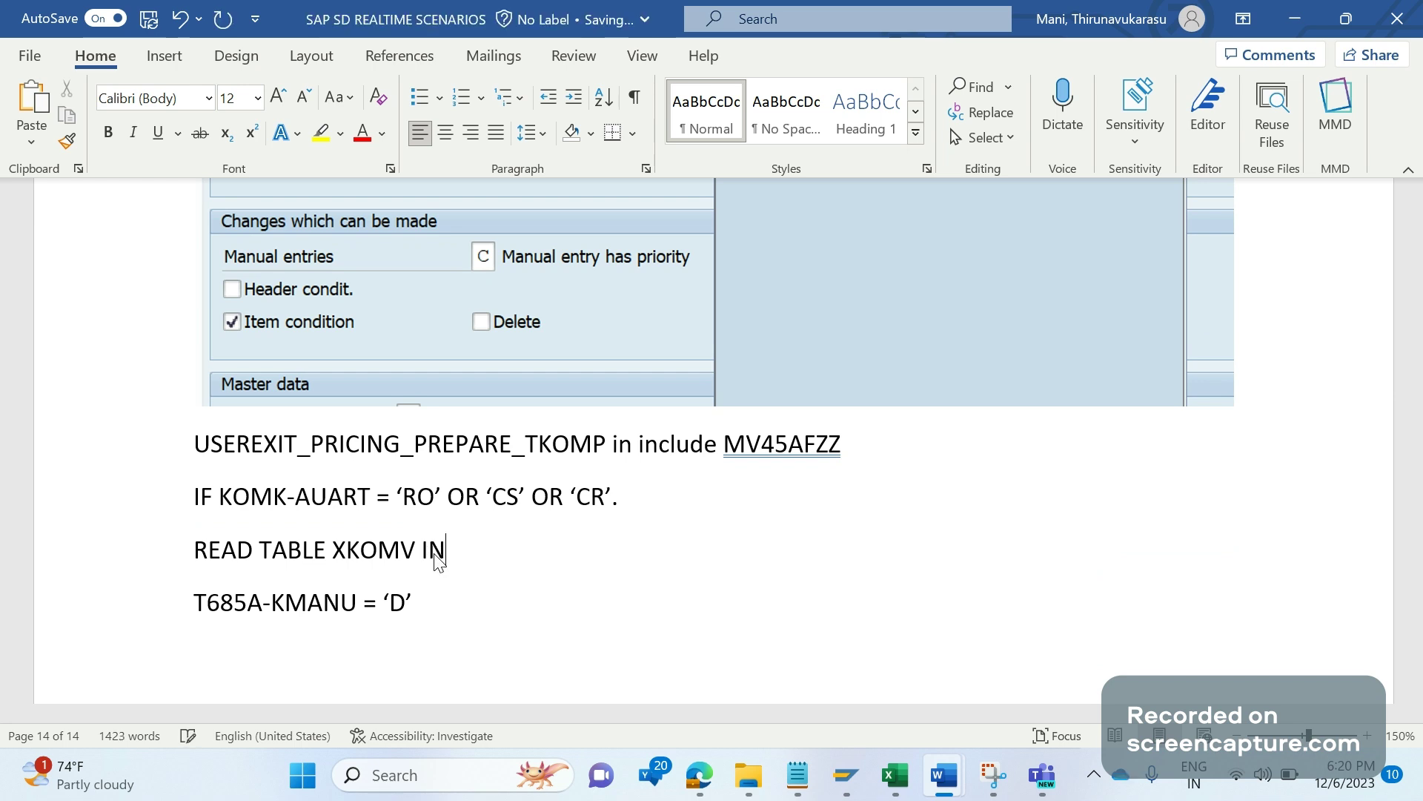
text(TO LS_XKOKV)
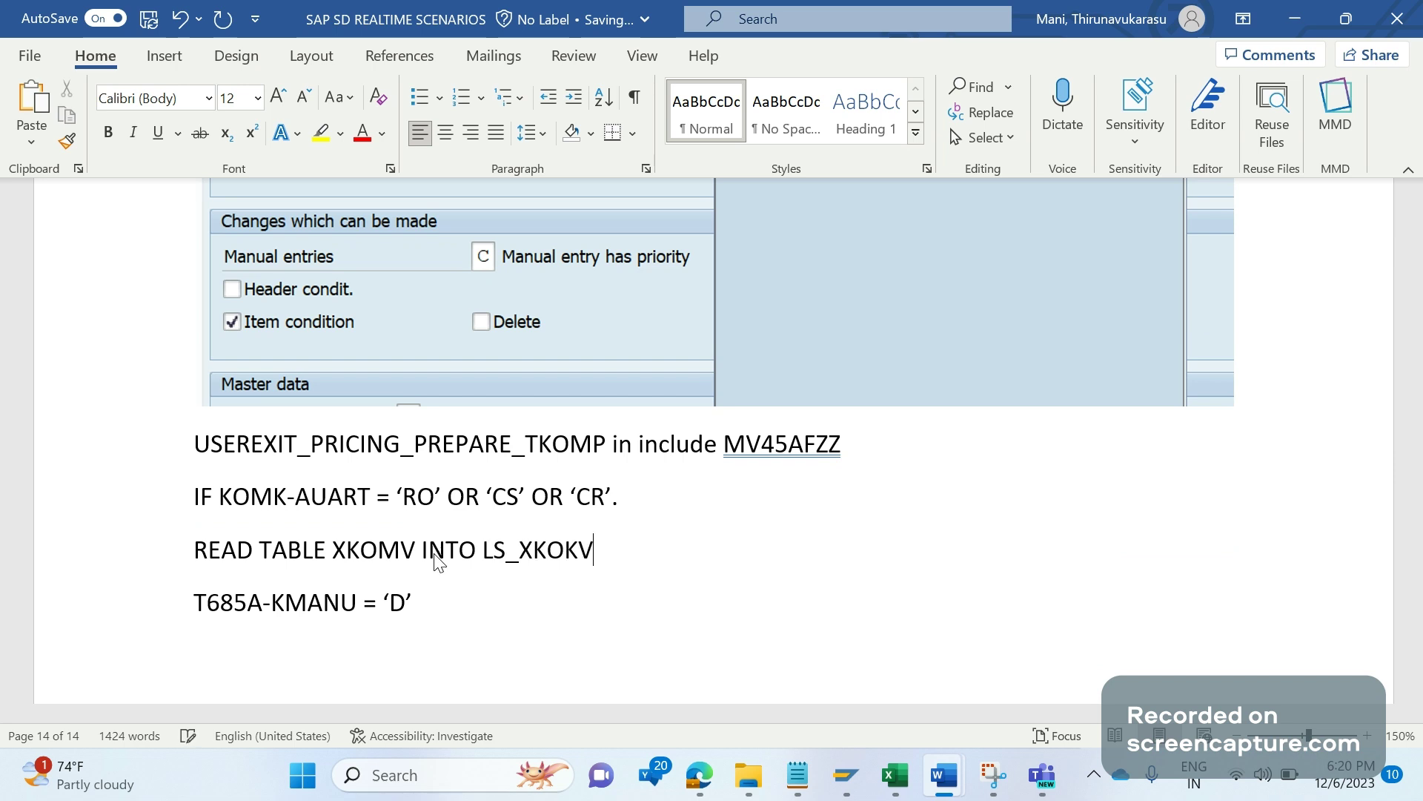
key(BackSpace)
key(BackSpace)
text(MOV)
key(BackSpace)
key(BackSpace)
key(BackSpace)
text(MV WITH )
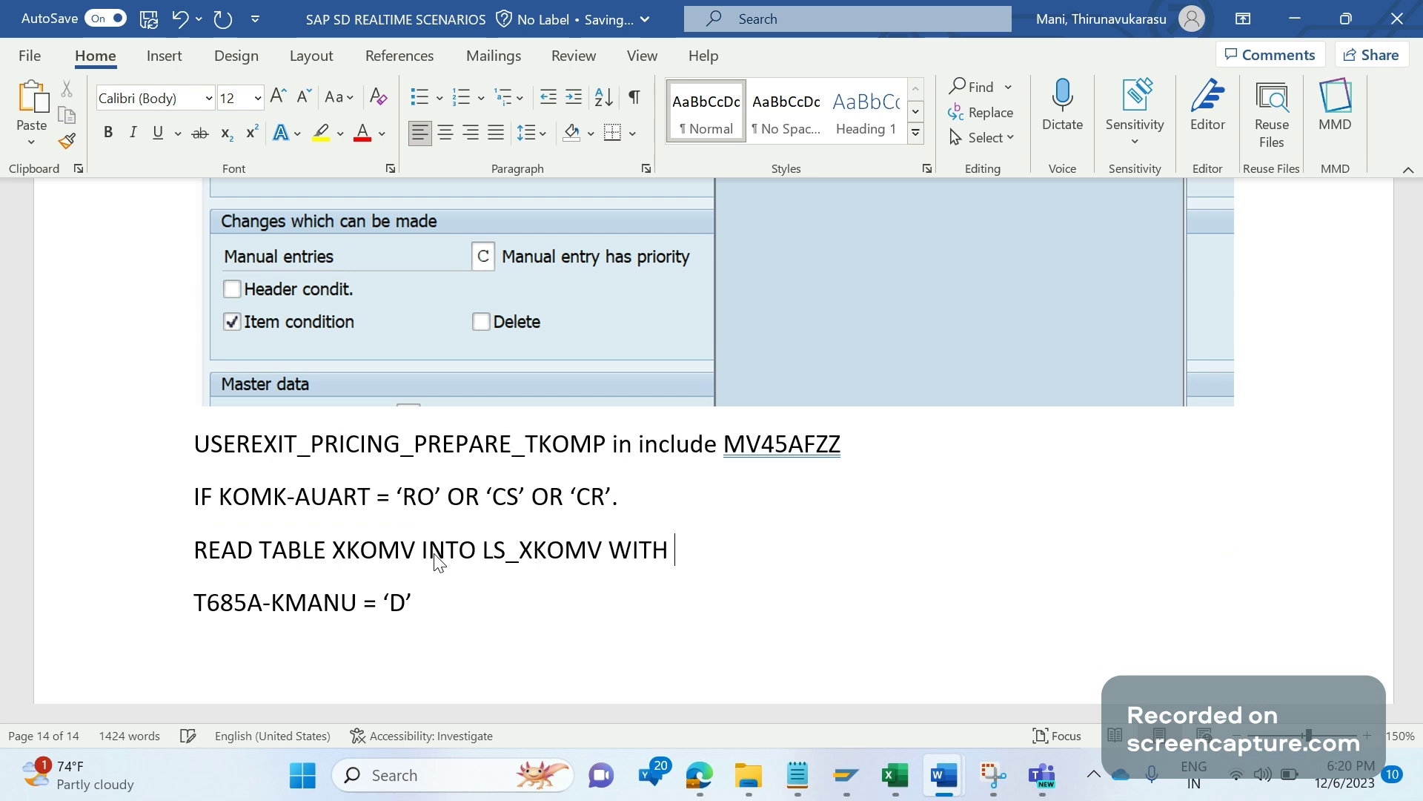
text(KEY KSCHL = ')
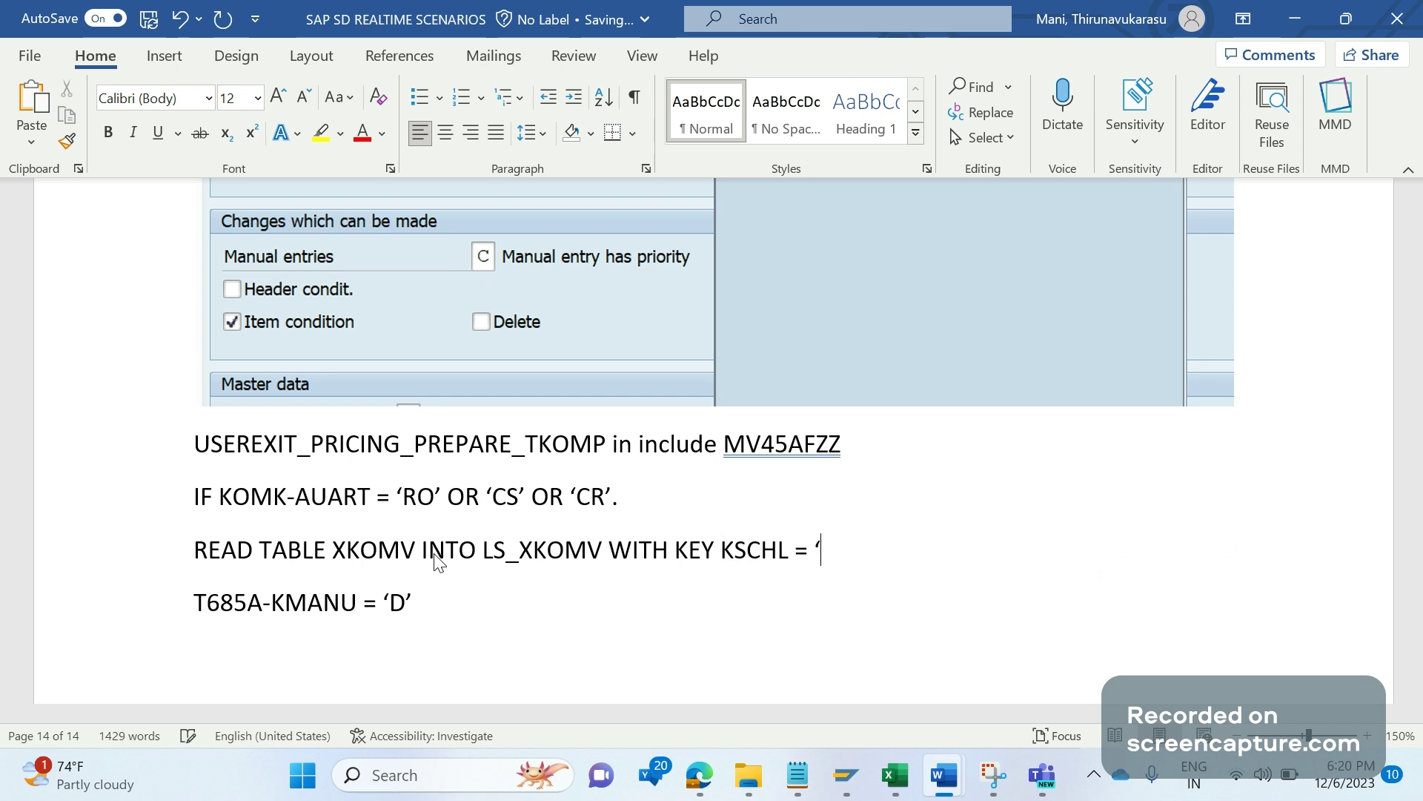
text(PR)
text(0)
text(0')
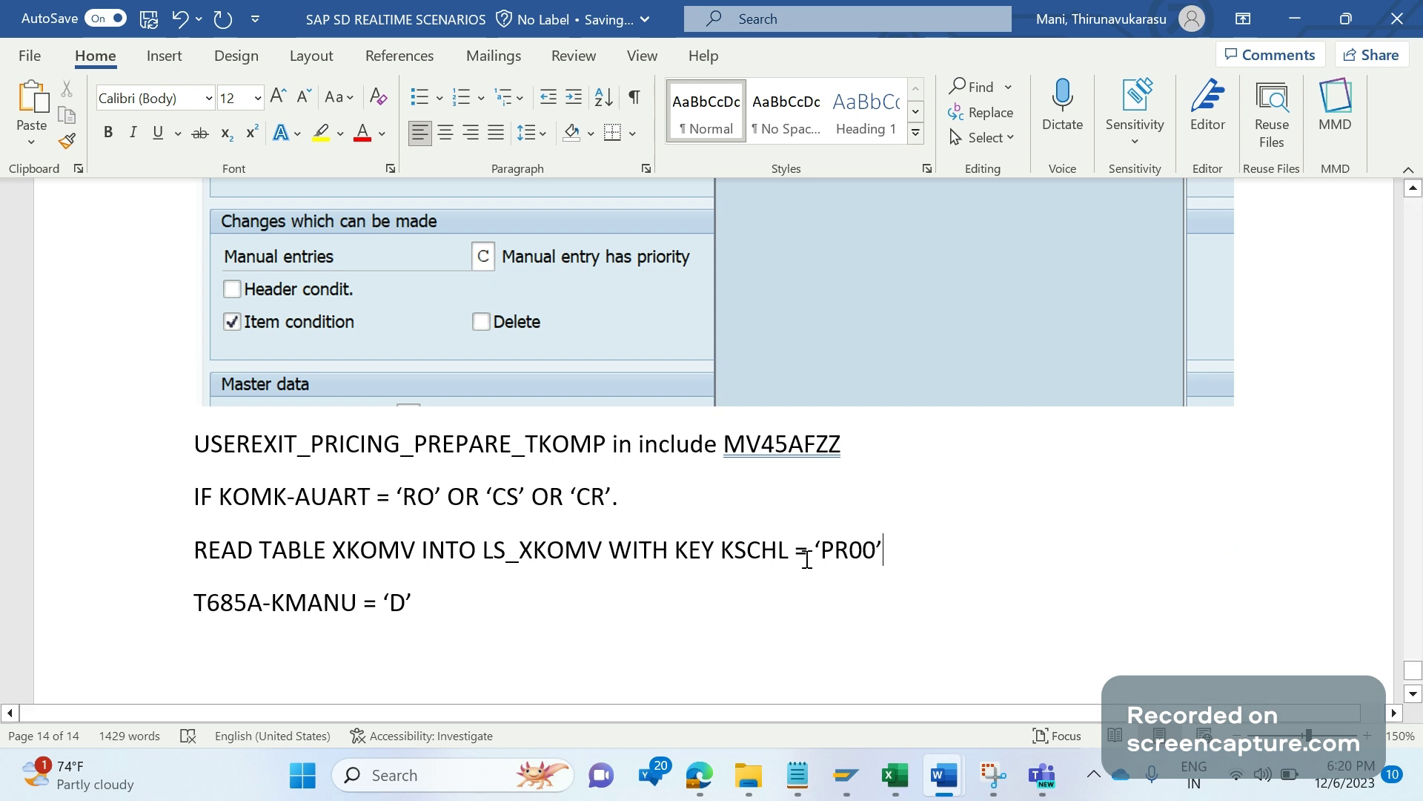
drag(880, 549, 804, 576)
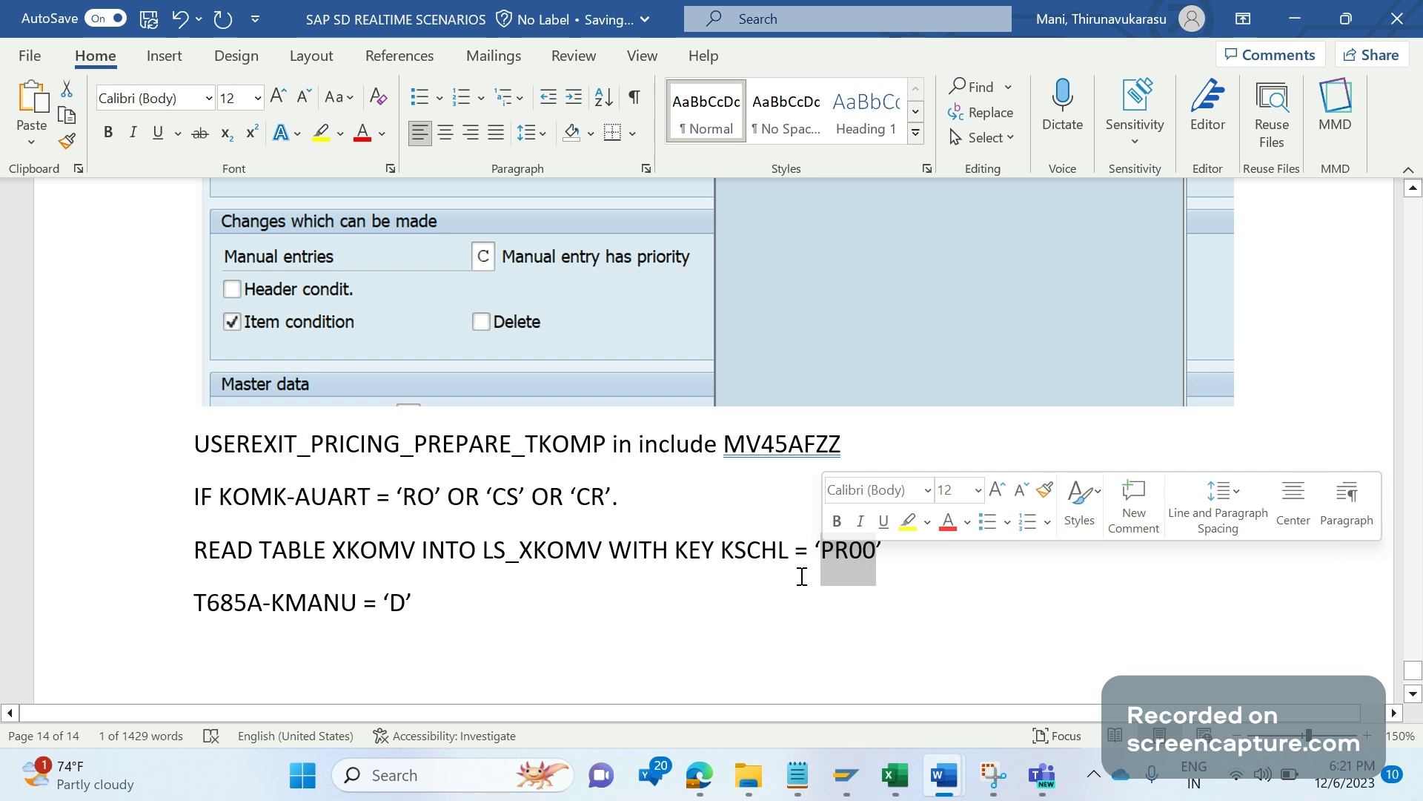
click(912, 551)
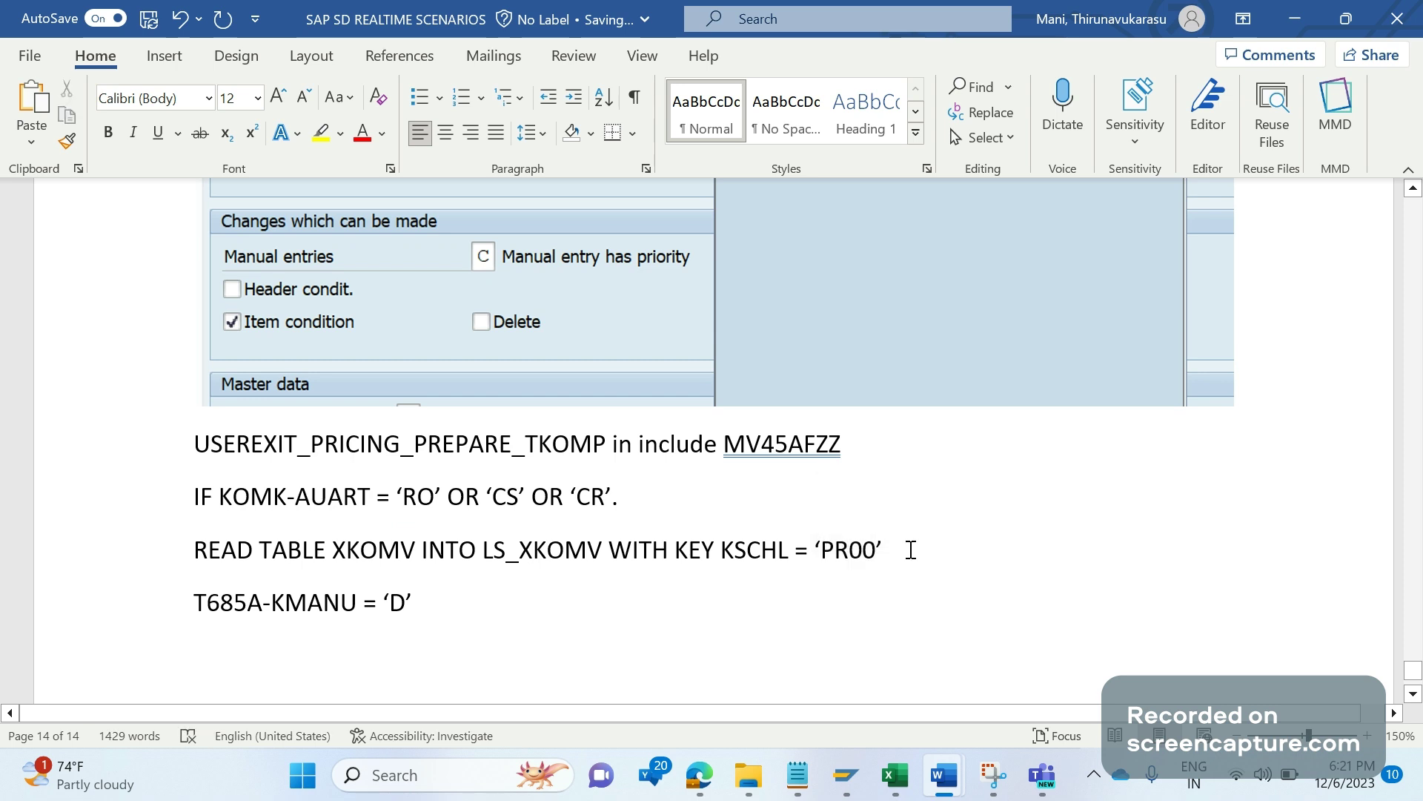
Step: End the READ TABLE line with a period and add IF SY-SUBRC EQ 0. and ENDKIF. lines
text(.)
key(Return)
text(IF SY-S)
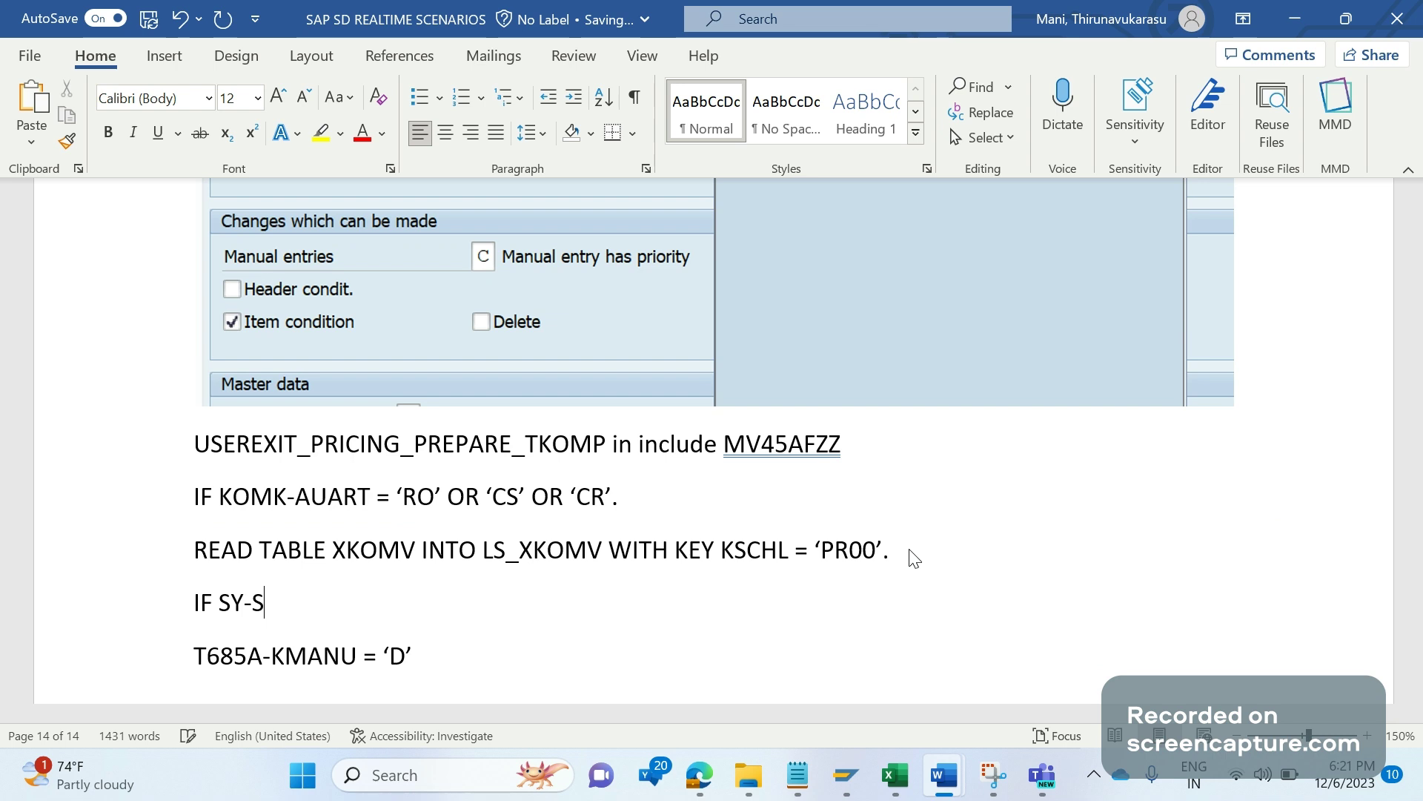
text(UBRC EQ 0)
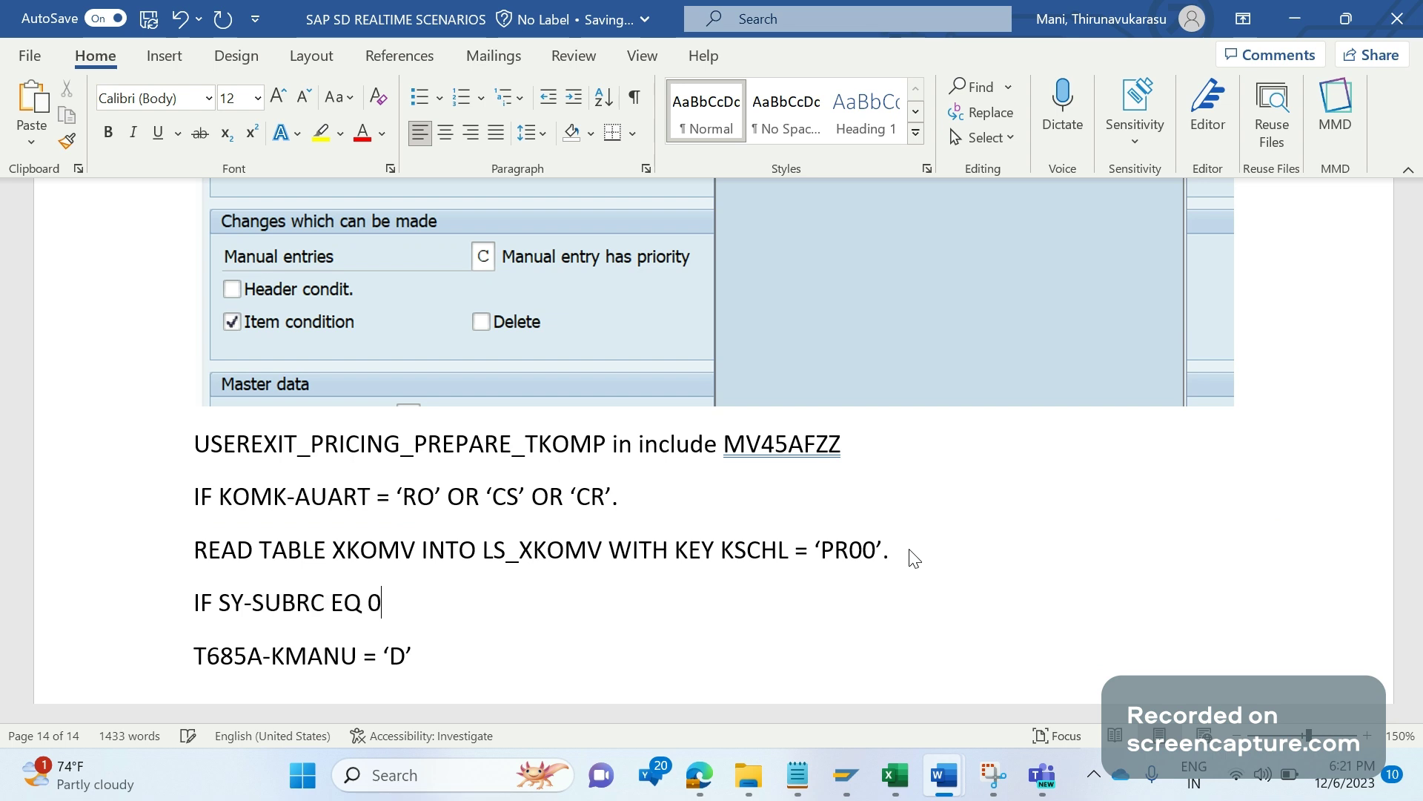
text(.)
key(Return)
text(ENDKIF.)
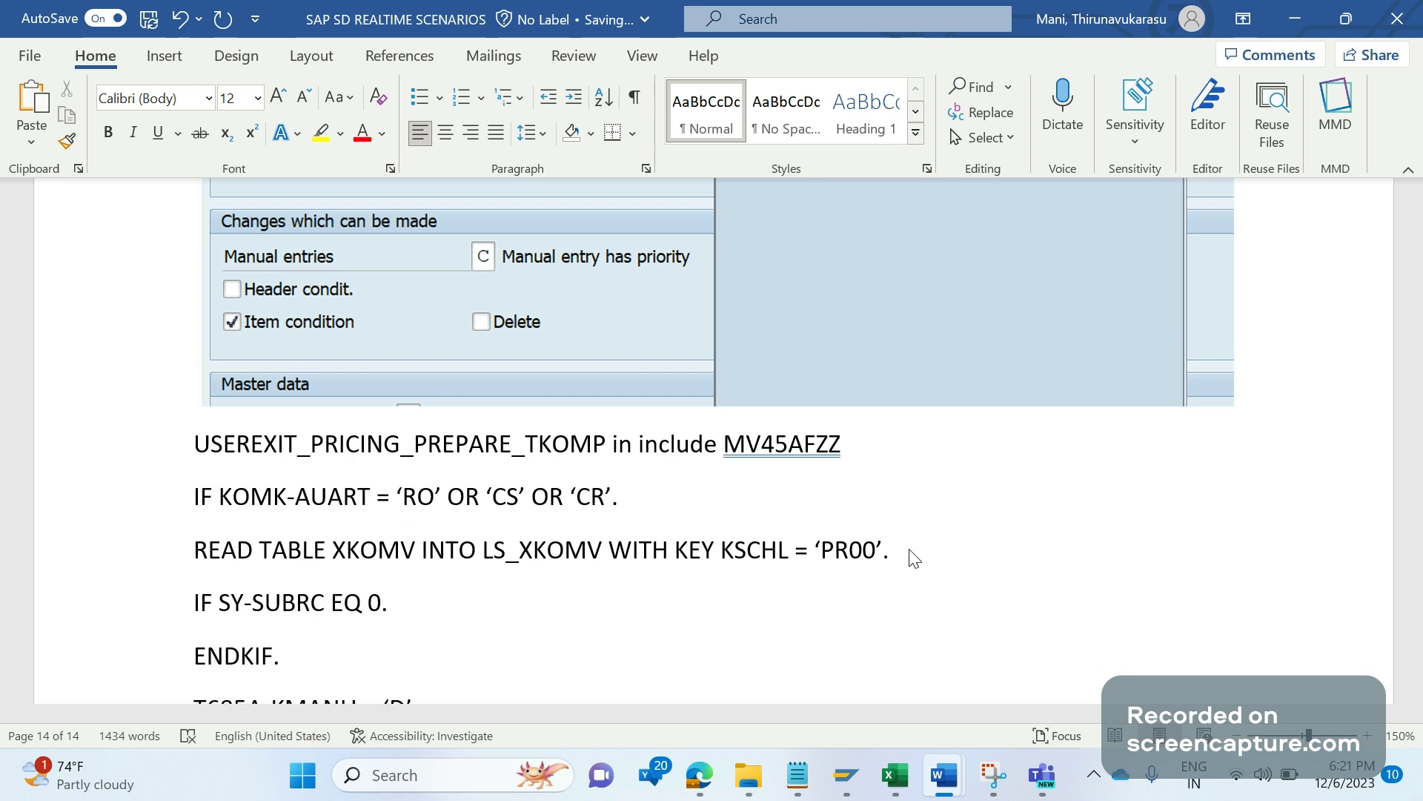
Step: Fix the end of the READ TABLE line so it reads 'PR00'
click(914, 558)
key(BackSpace)
key(BackSpace)
key(BackSpace)
text(00)
key(BackSpace)
text(0)
key(BackSpace)
text('.)
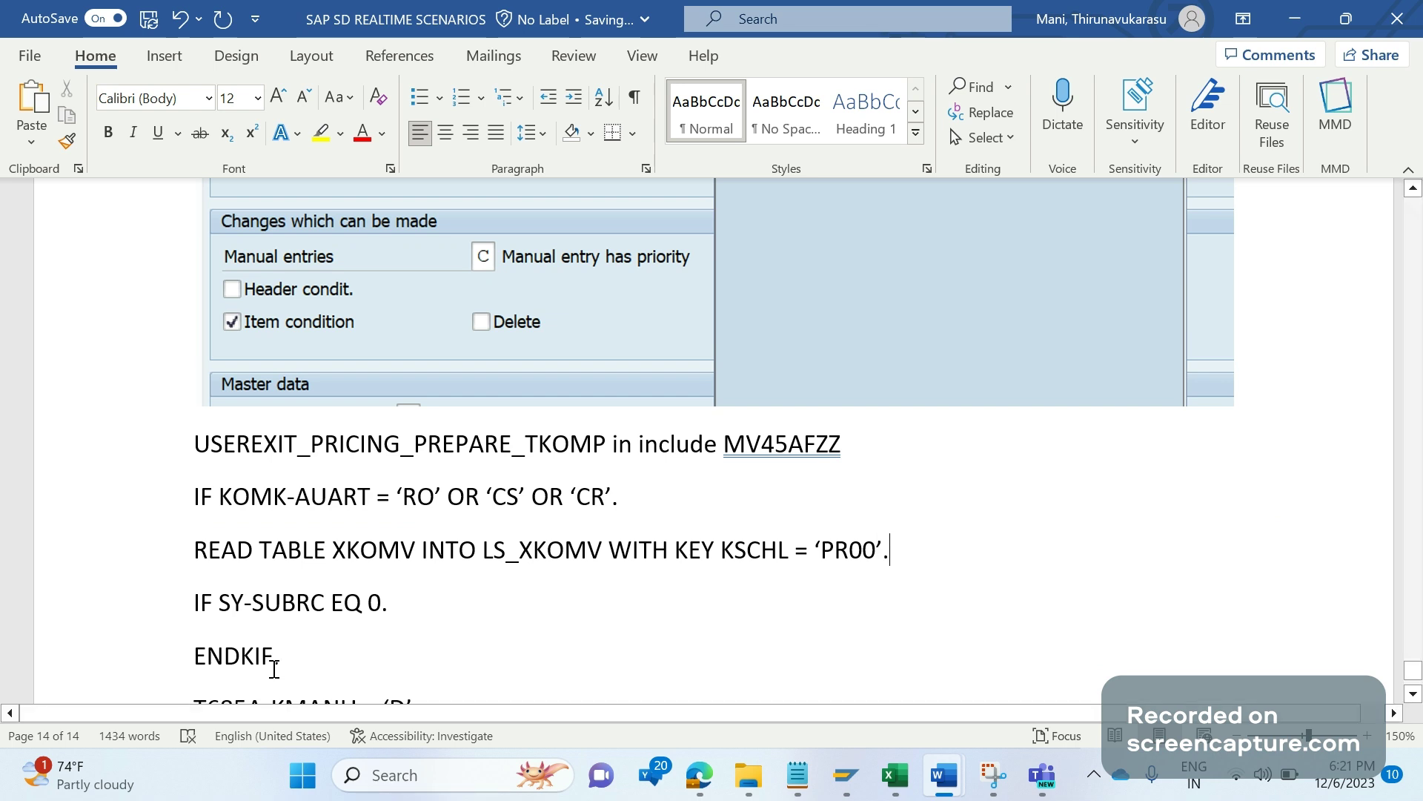
Step: Correct ENDKIF to ENDIF and insert a blank line after IF SY-SUBRC EQ 0
click(240, 660)
key(Delete)
click(411, 605)
key(Return)
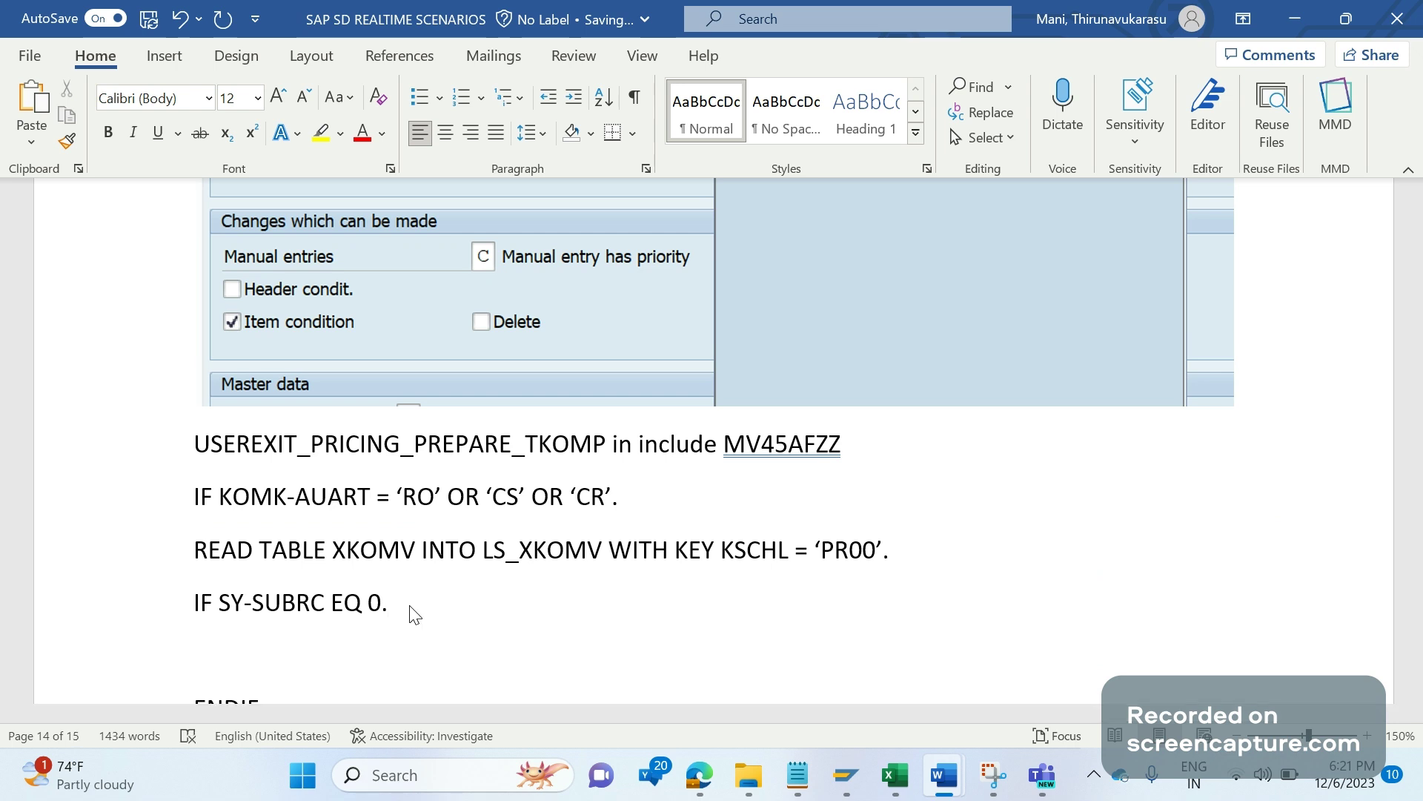
key(Down)
key(Down)
key(Down)
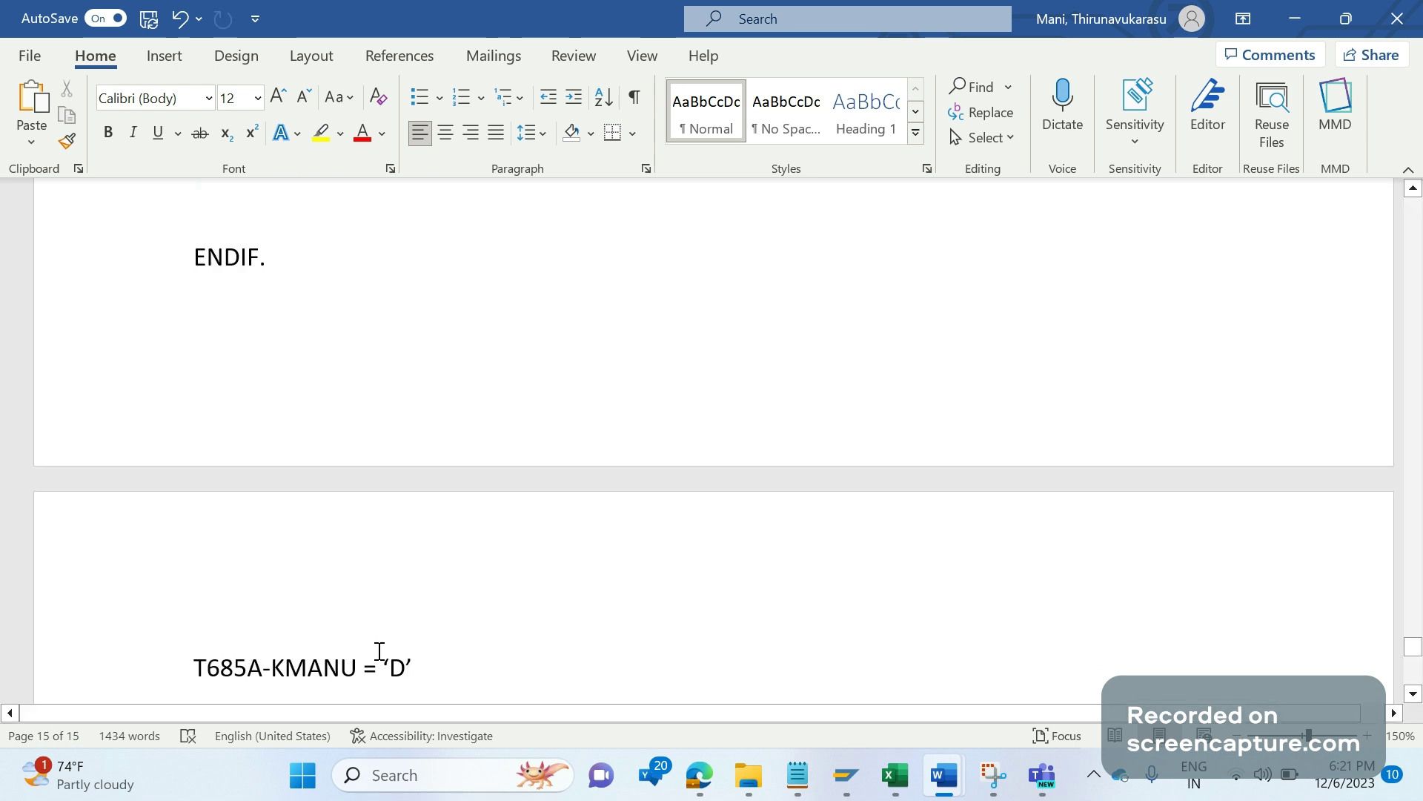
Step: Copy the T685A-KMANU = 'D' line into the blank line under IF SY-SUBRC EQ 0
triple_click(388, 668)
key(ctrl+c)
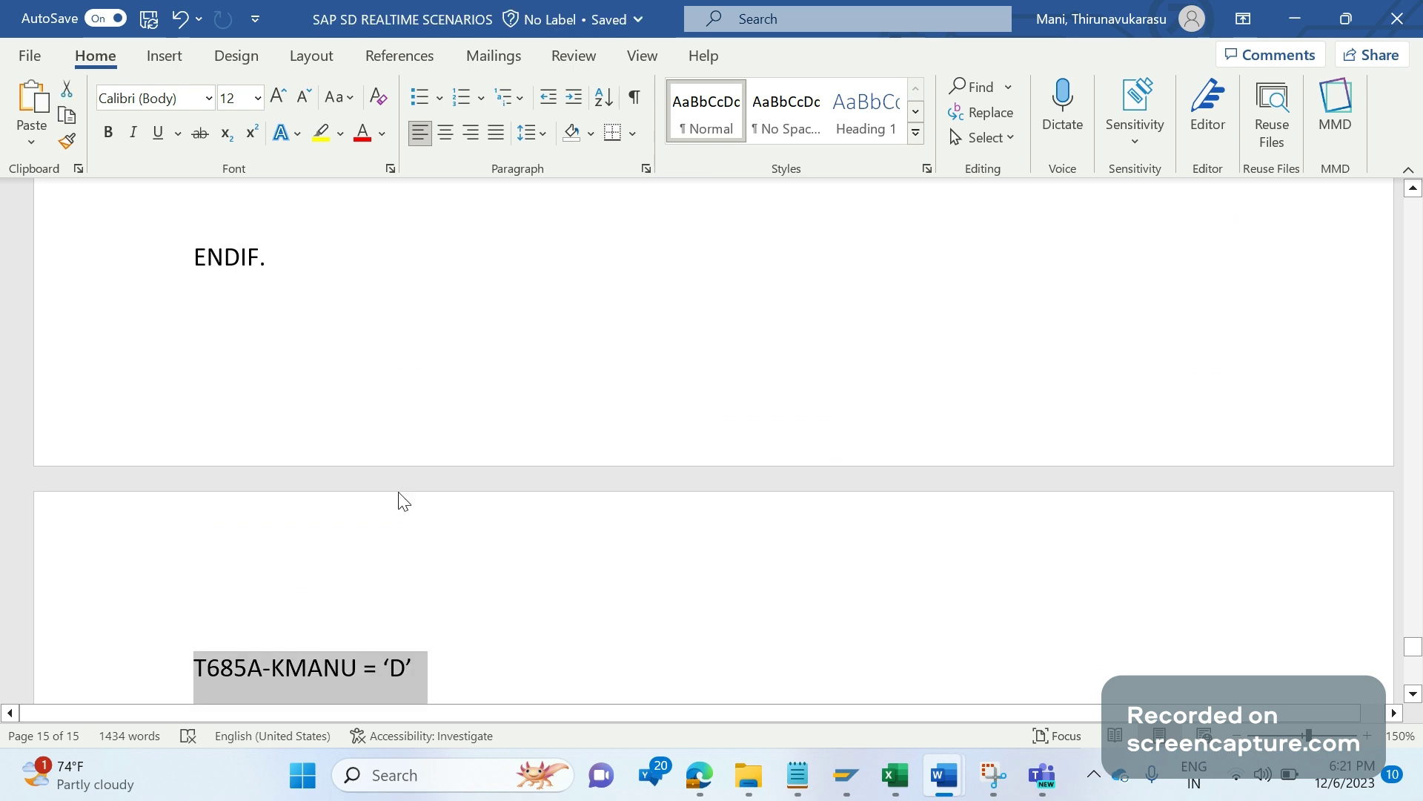
scroll(264, 355, up, 3)
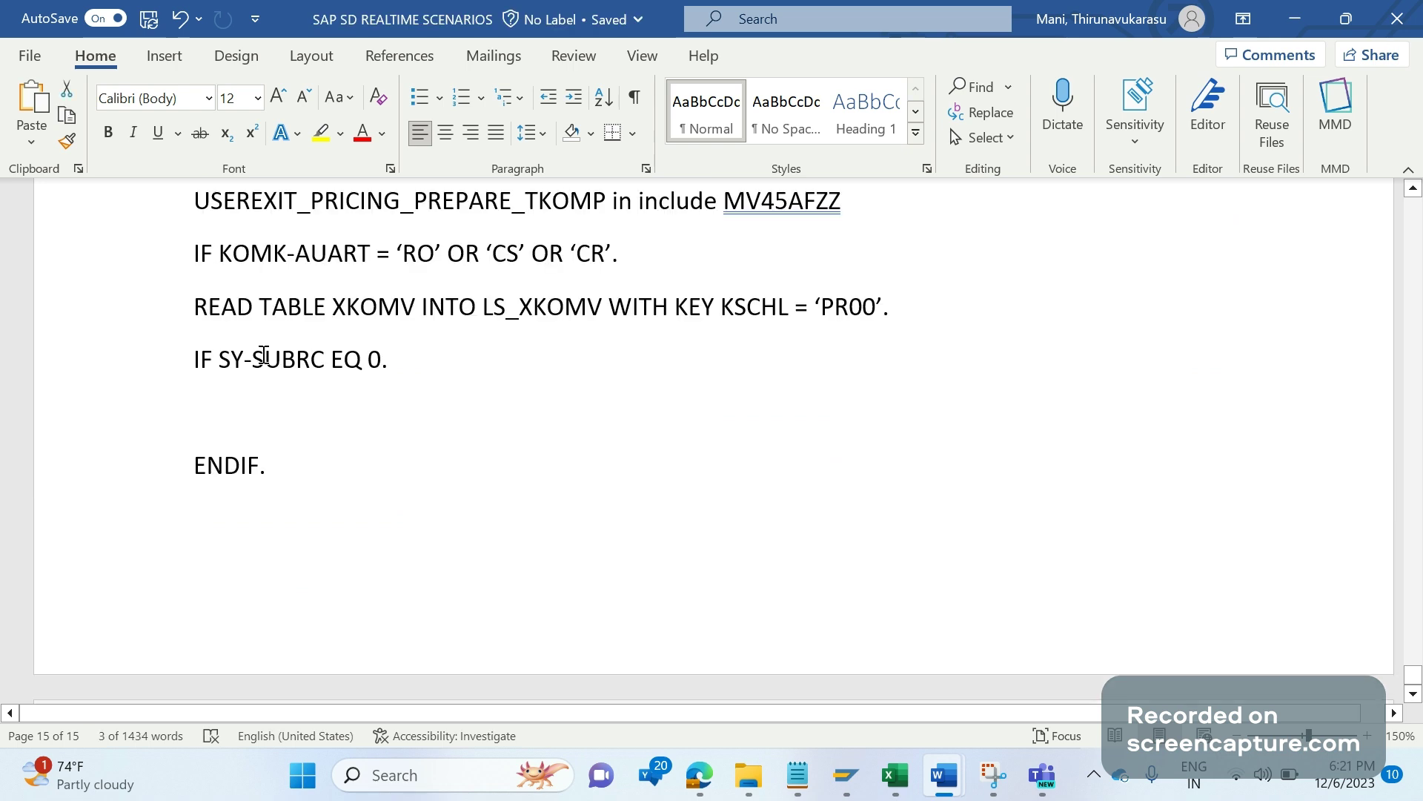
click(238, 404)
key(ctrl+v)
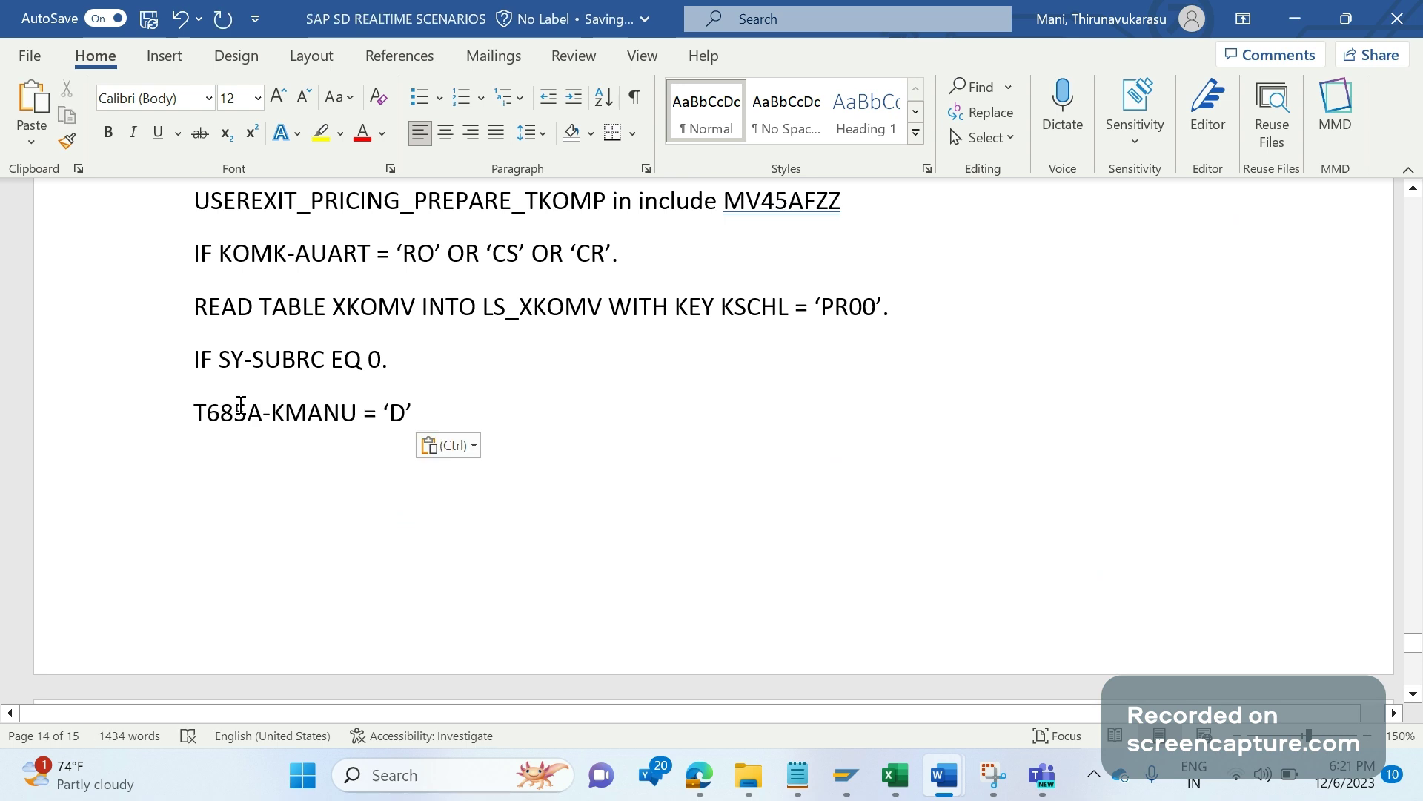
Step: Add MODFIY T685A FROM TABLE T685A. beneath the KMANU line
key(Return)
text(MODFIY )
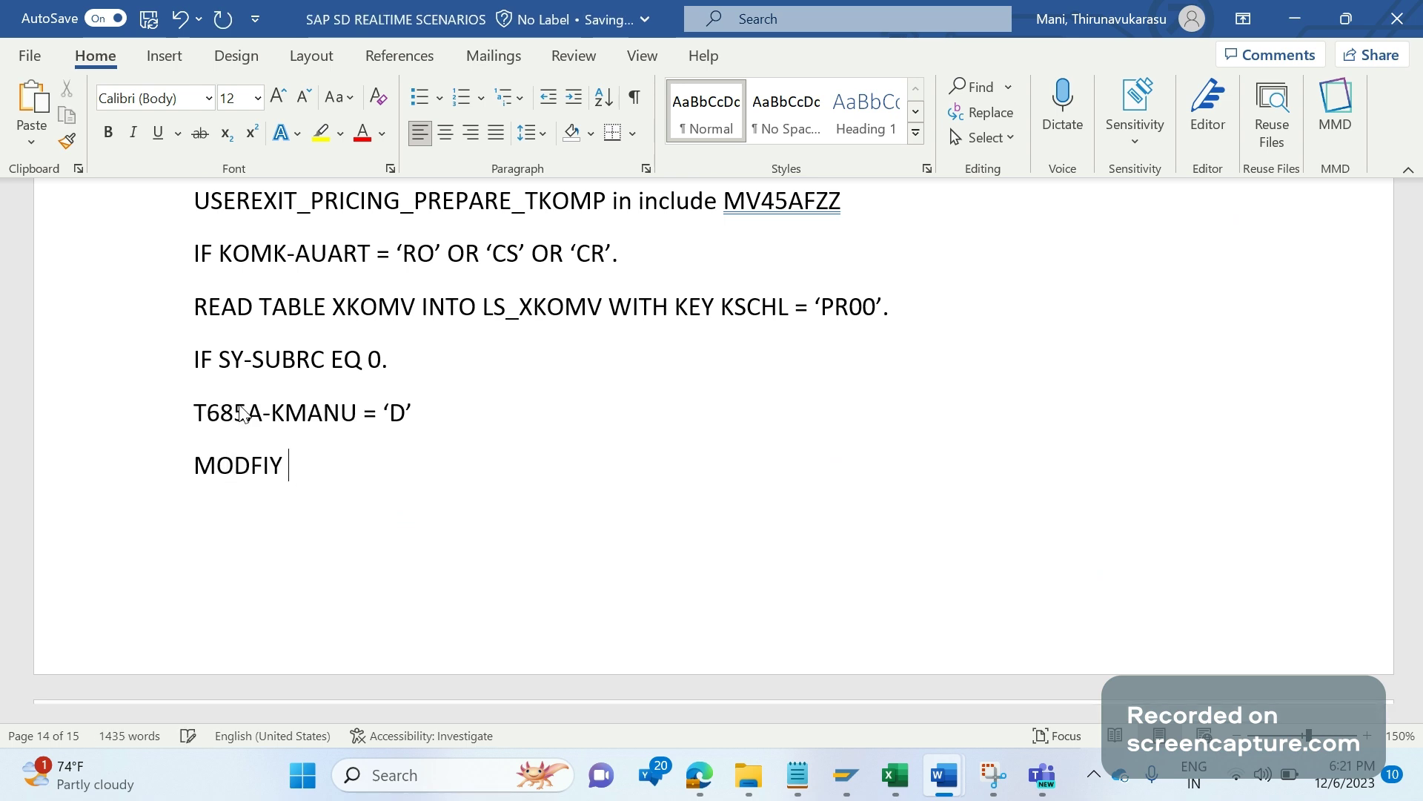
text(T68S)
key(BackSpace)
text(5A FROM )
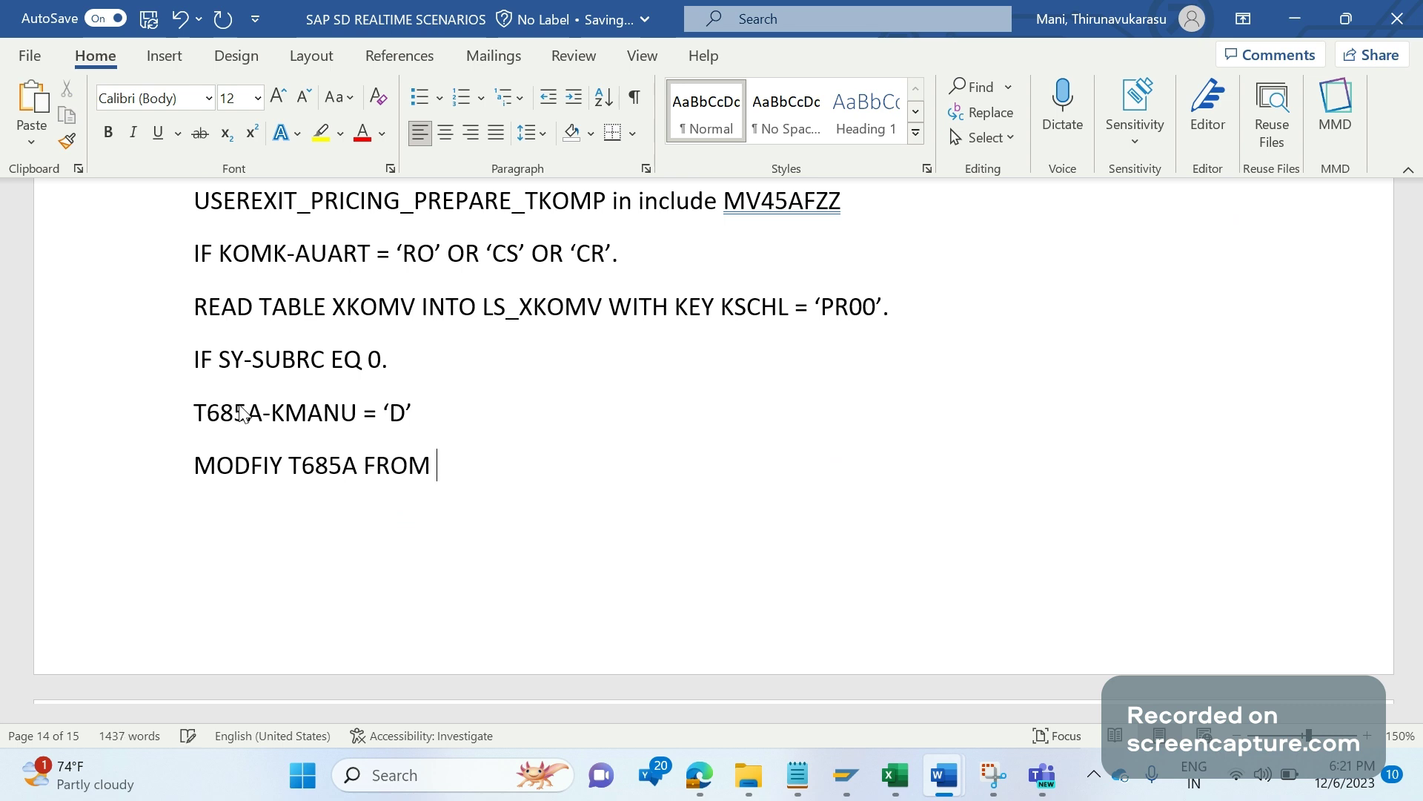
text(TABLE T68)
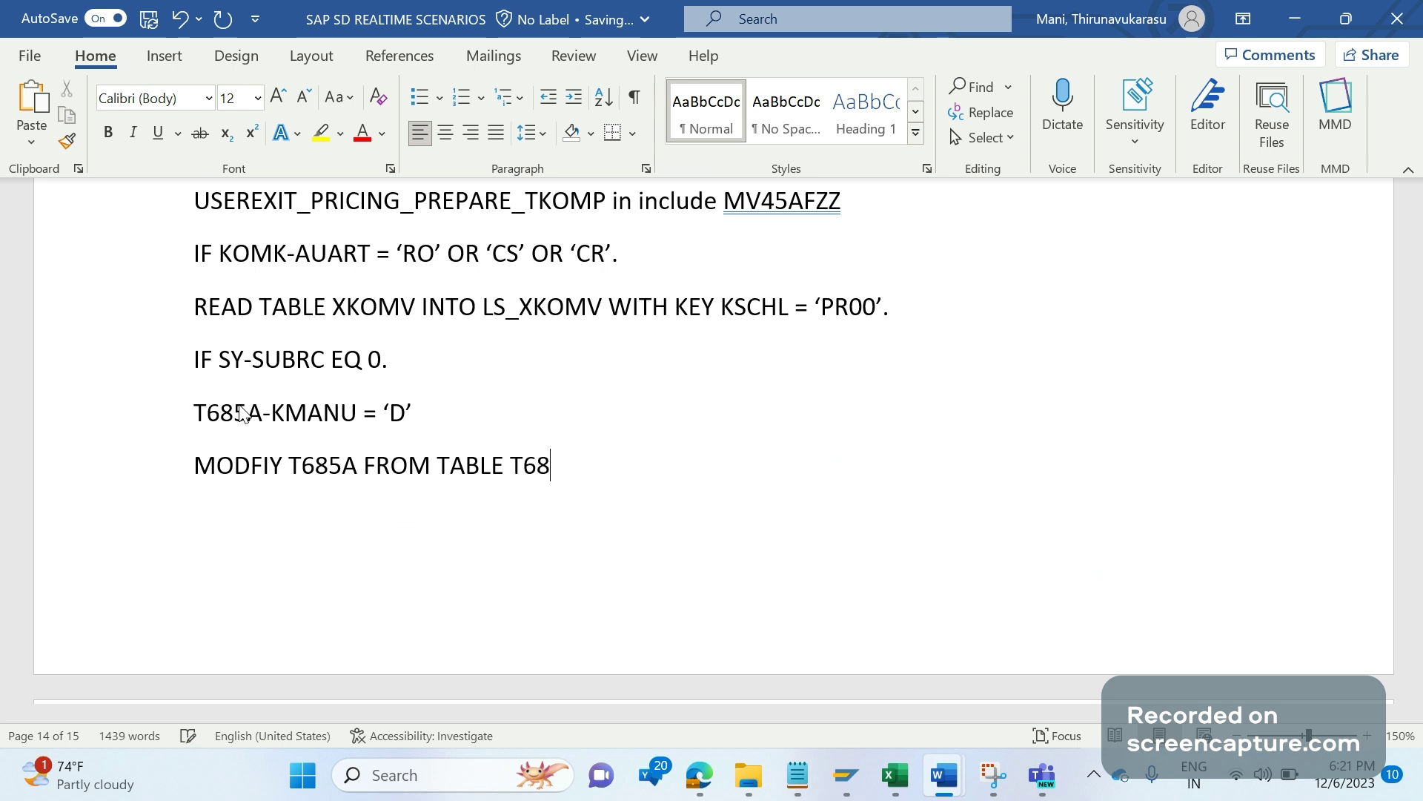
text(5A.)
click(420, 409)
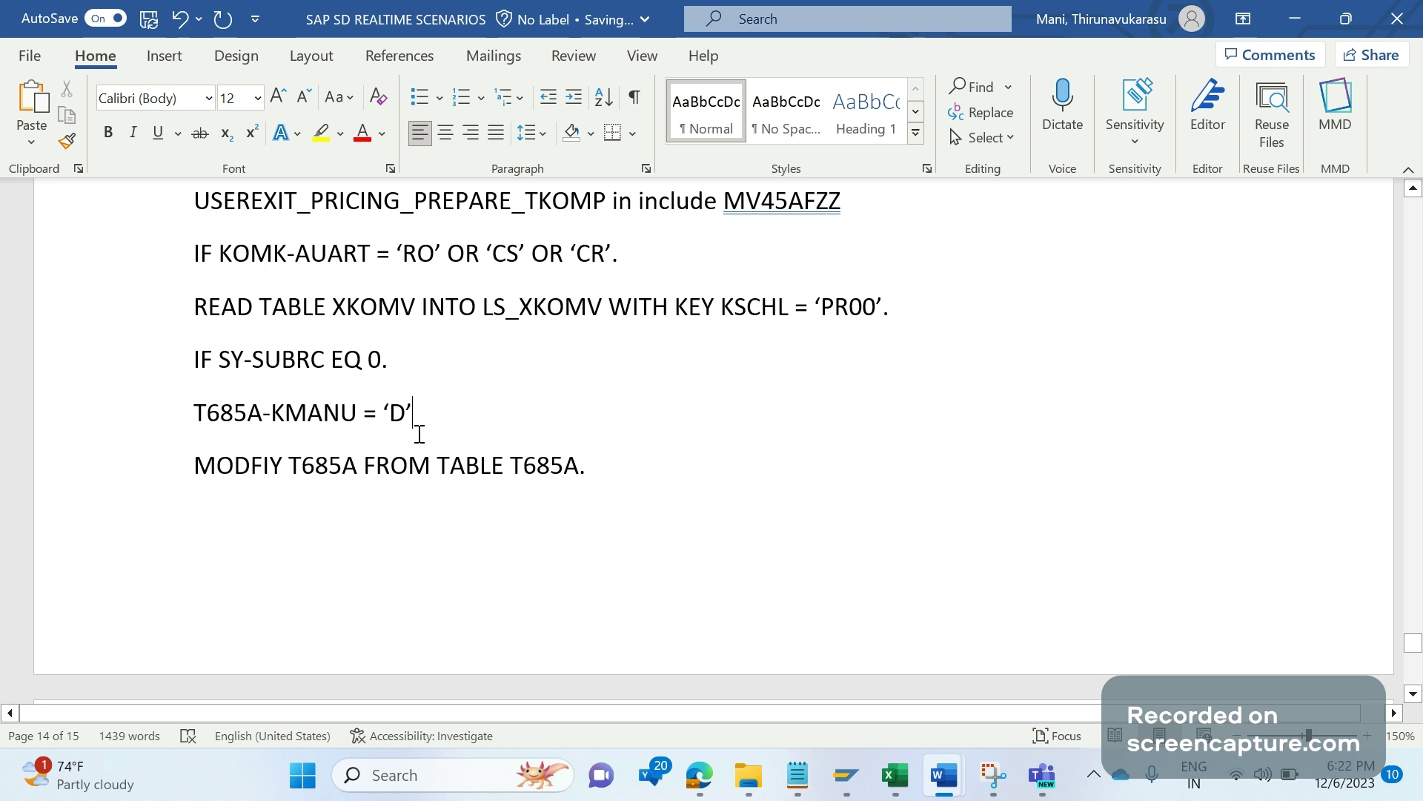
key(Down)
scroll(420, 437, down, 2)
key(ctrl+End)
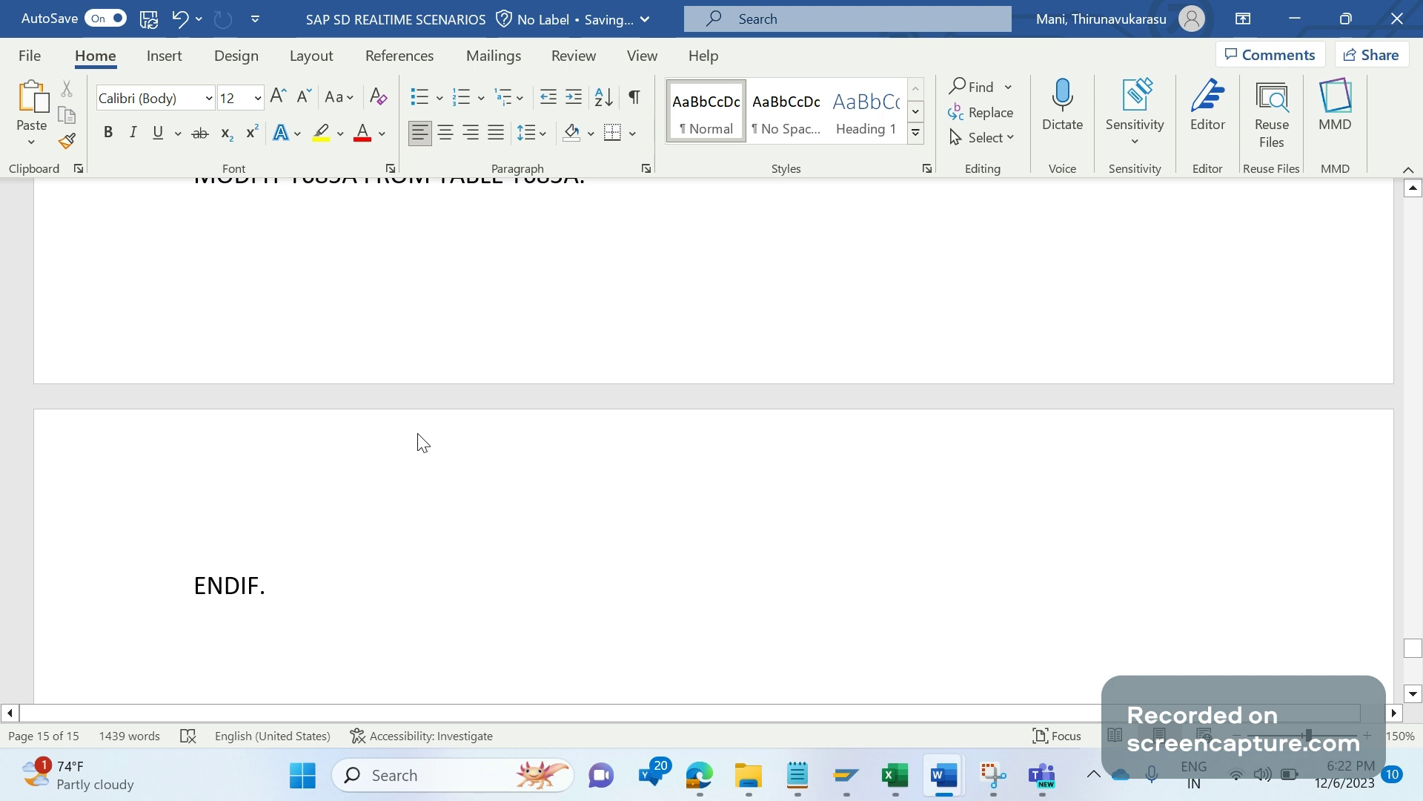
scroll(422, 443, up, 3)
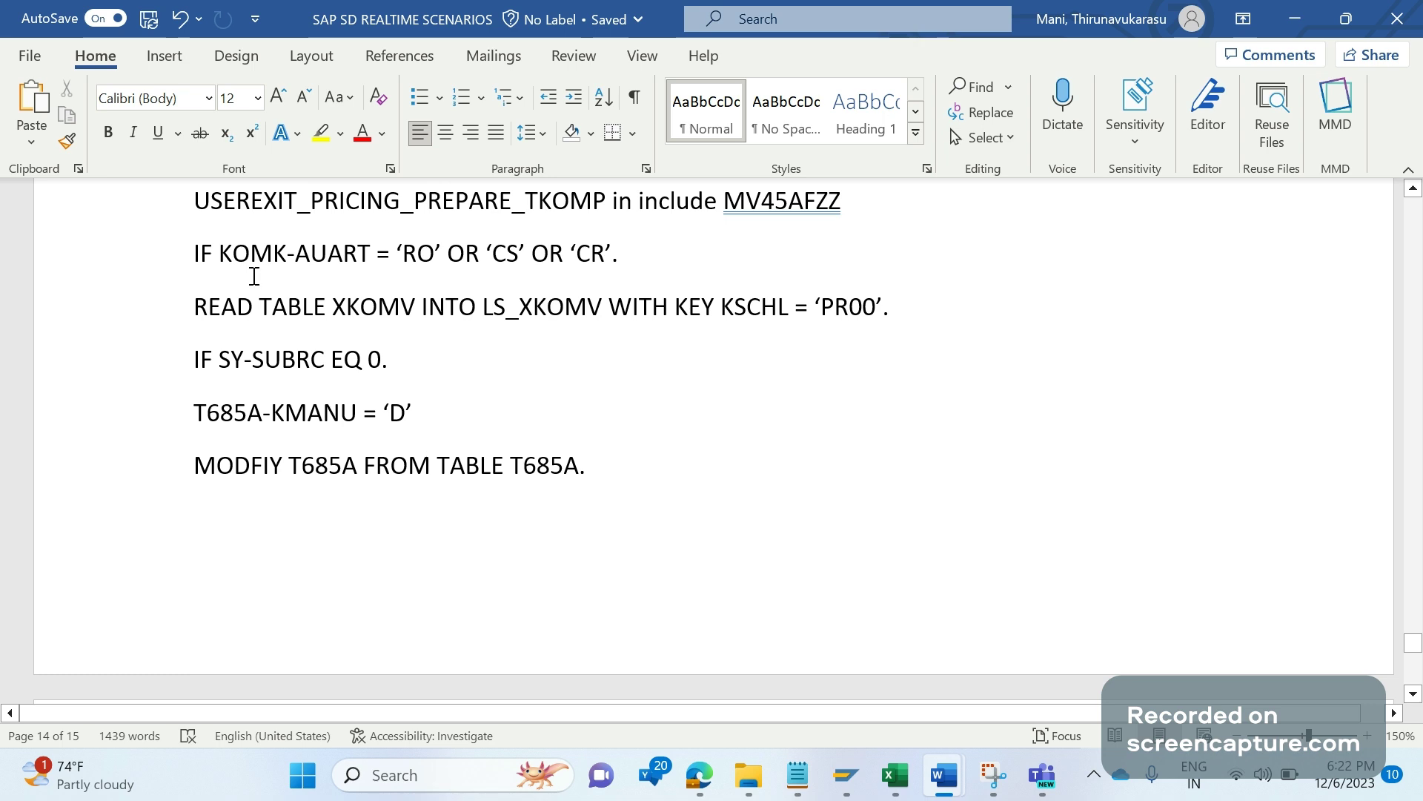
Step: Comment out the KOMK-AUART condition and add IF SY-UNAME = 'ABAP1' below it
click(191, 256)
text("")
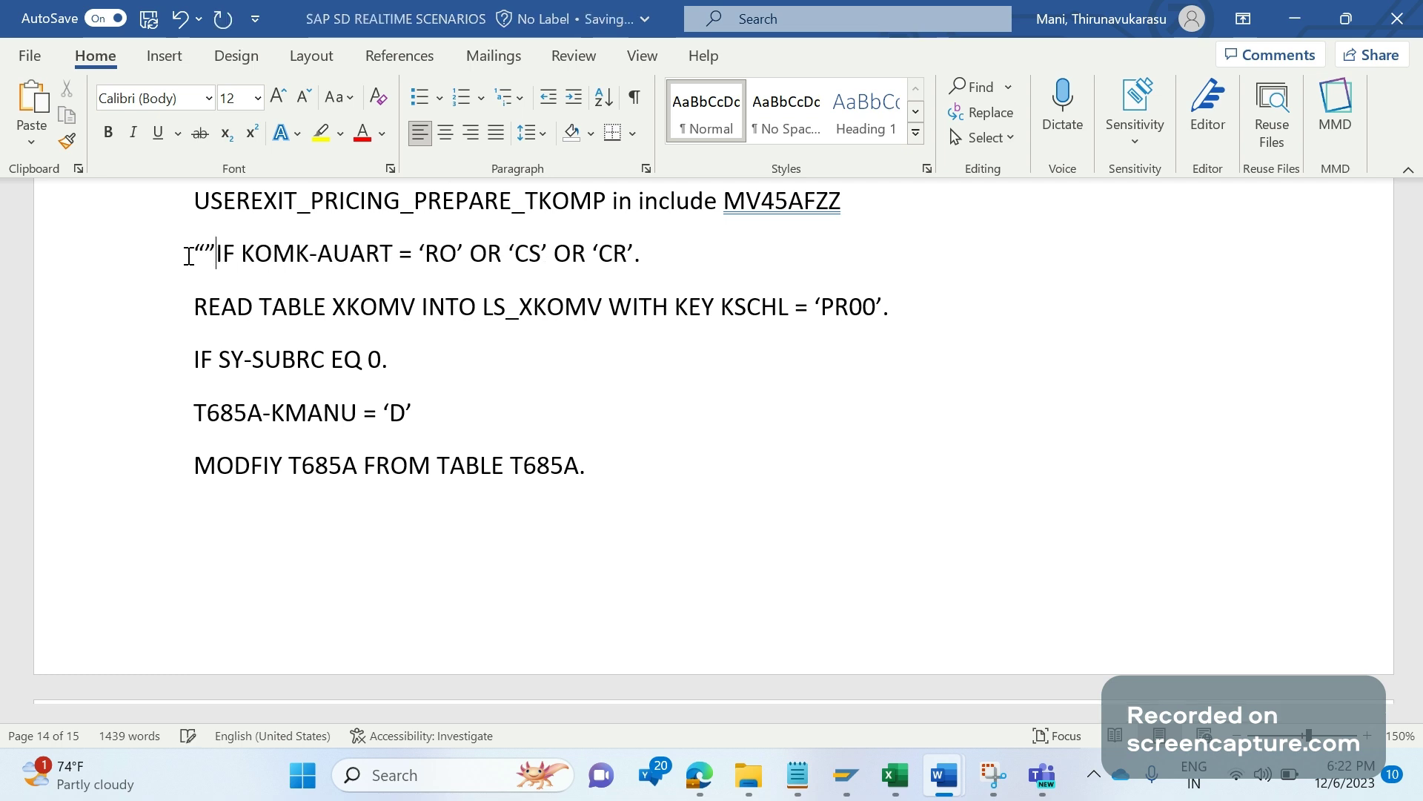
click(669, 258)
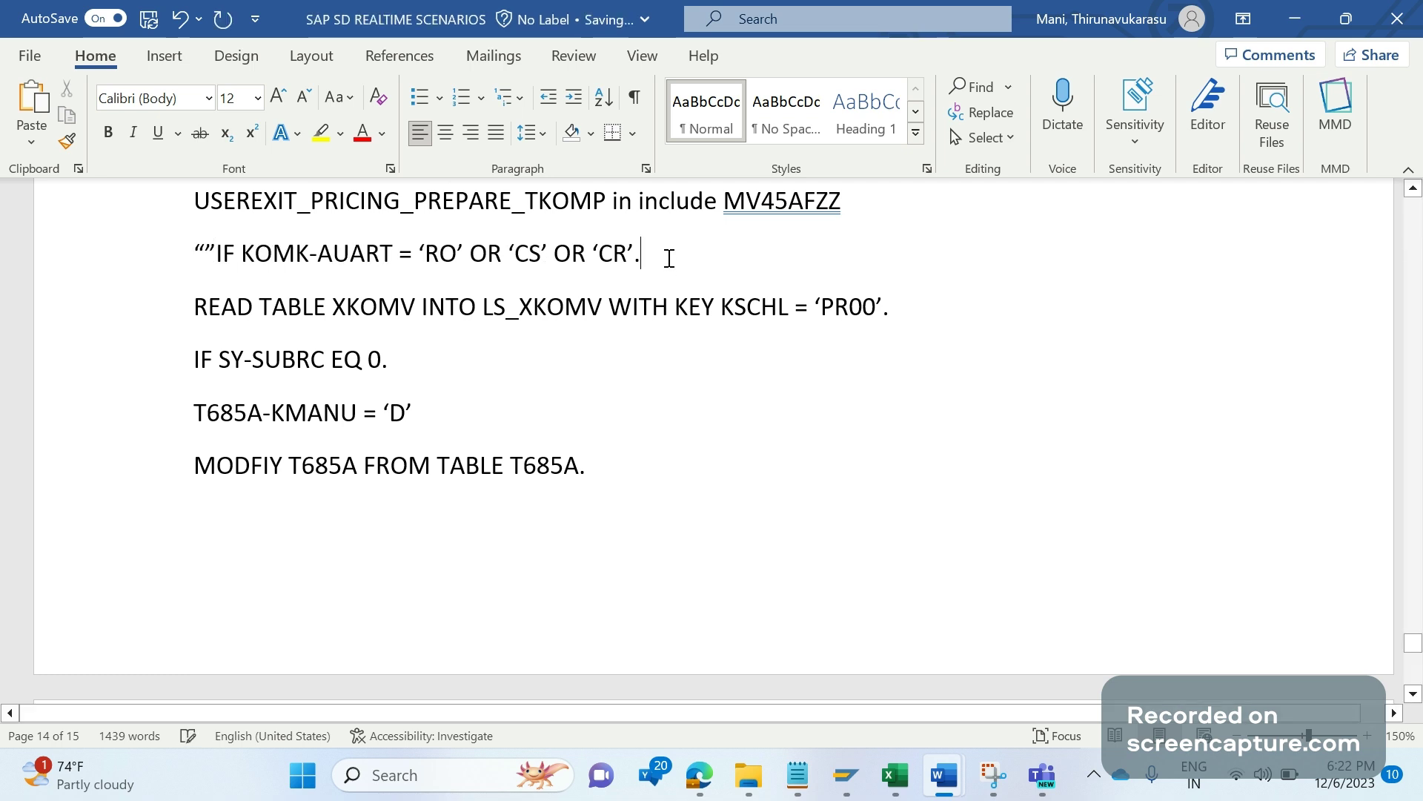
key(Return)
text(IF )
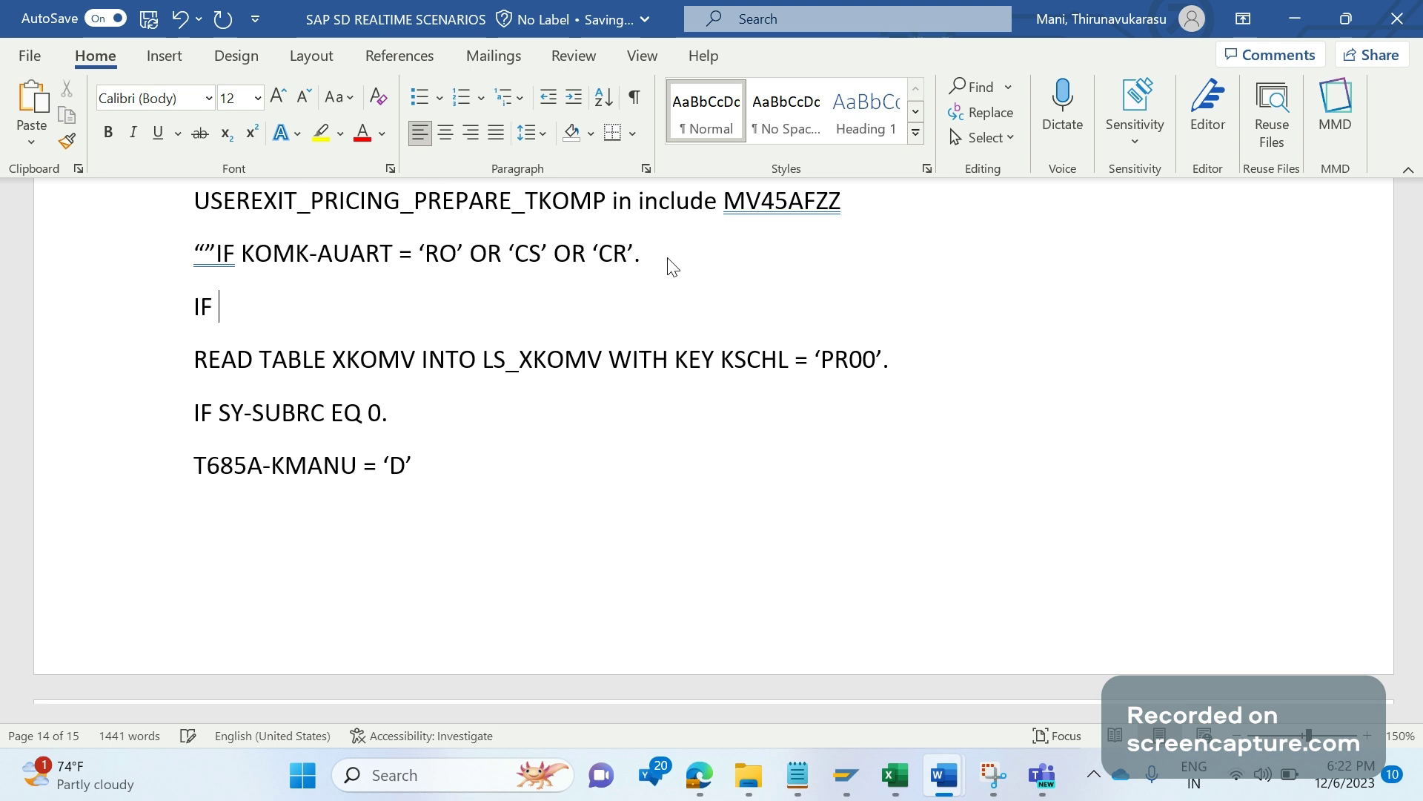
text(SY-UNAME = )
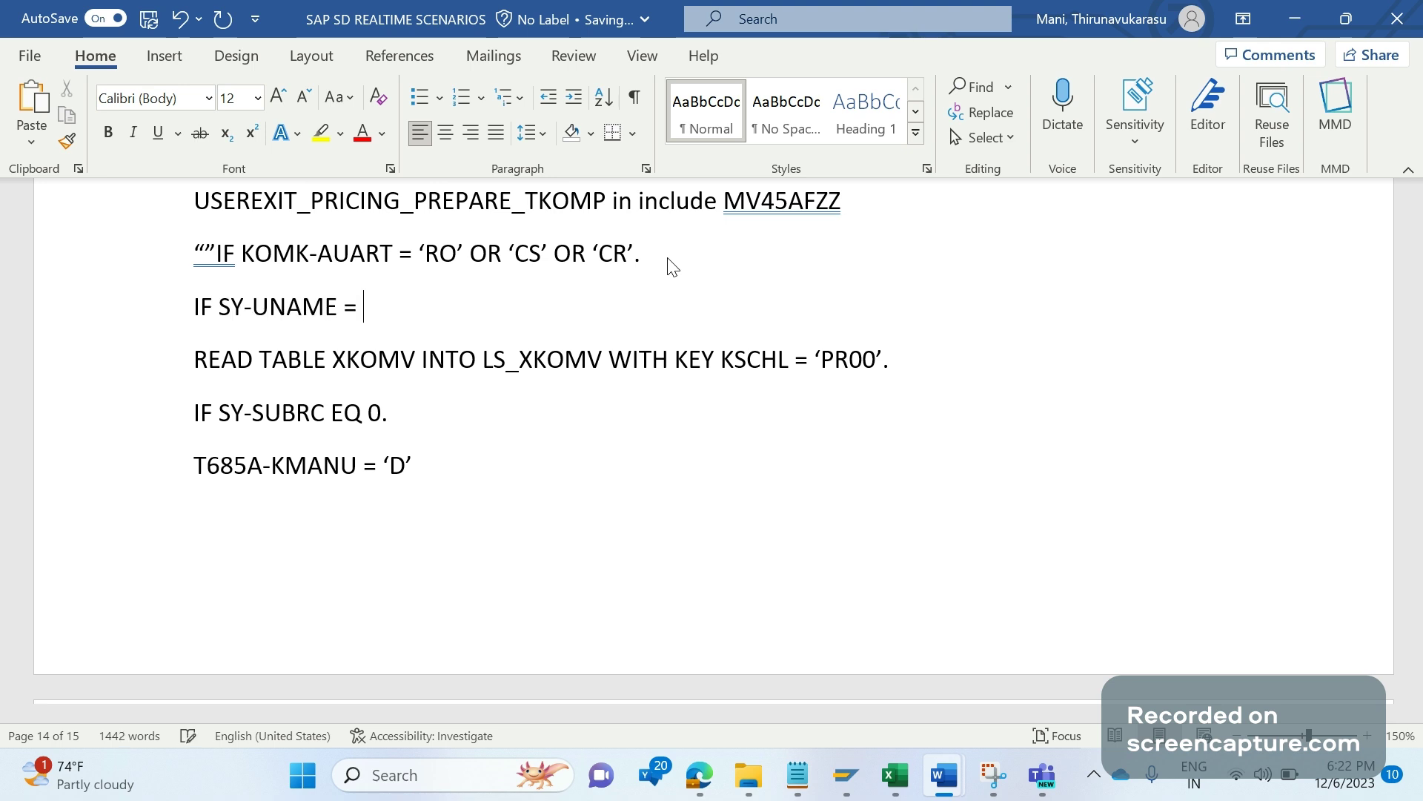
text('A)
text(BAP1)
text(')
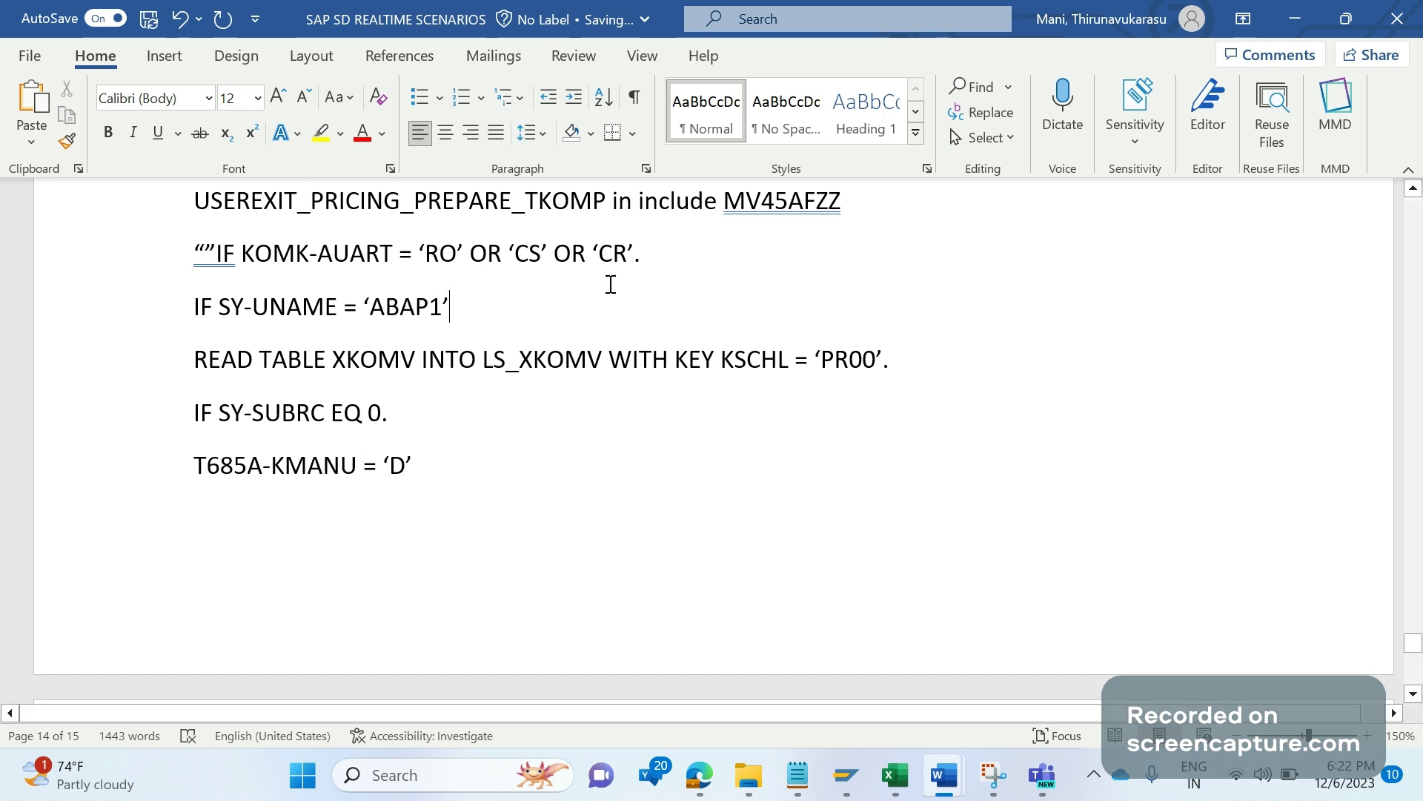
Step: Comment out the SY-UNAME condition line with a quote
click(445, 462)
click(174, 312)
click(198, 305)
text(")
Step: Add IF KOMK-FKART = 'F2'. below the SY-UNAME line, fixing the missing quote
key(End)
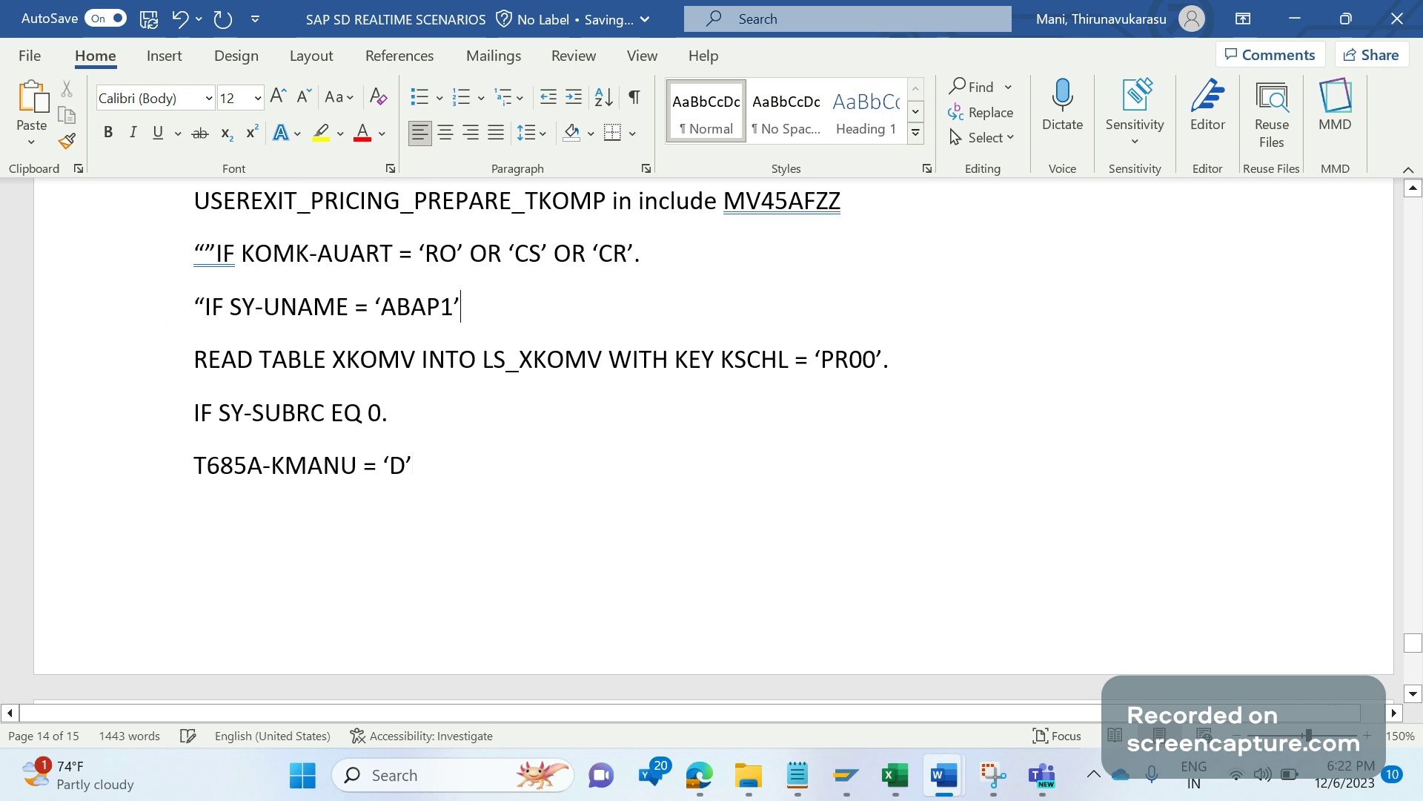
key(Return)
text(IF KO)
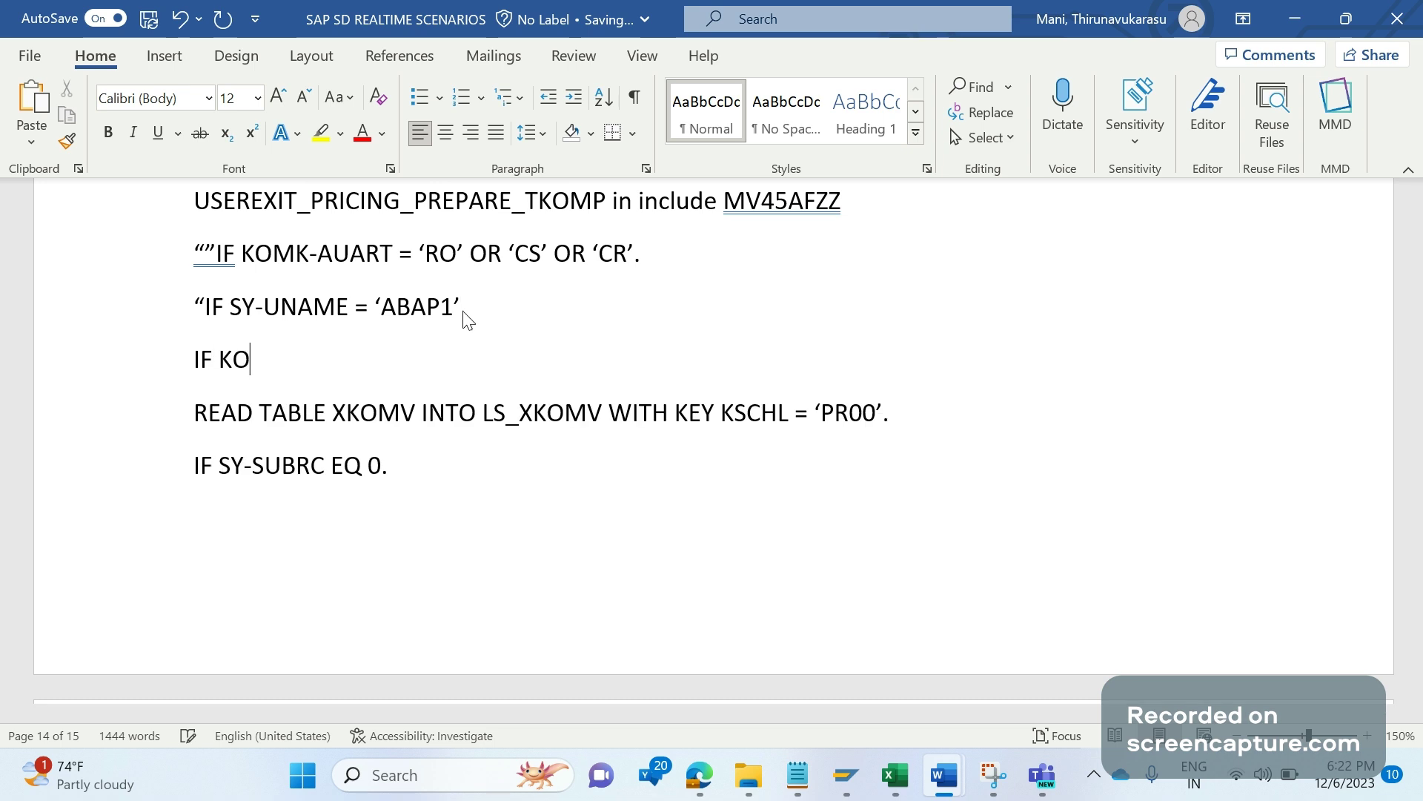
text(MK-FKAR)
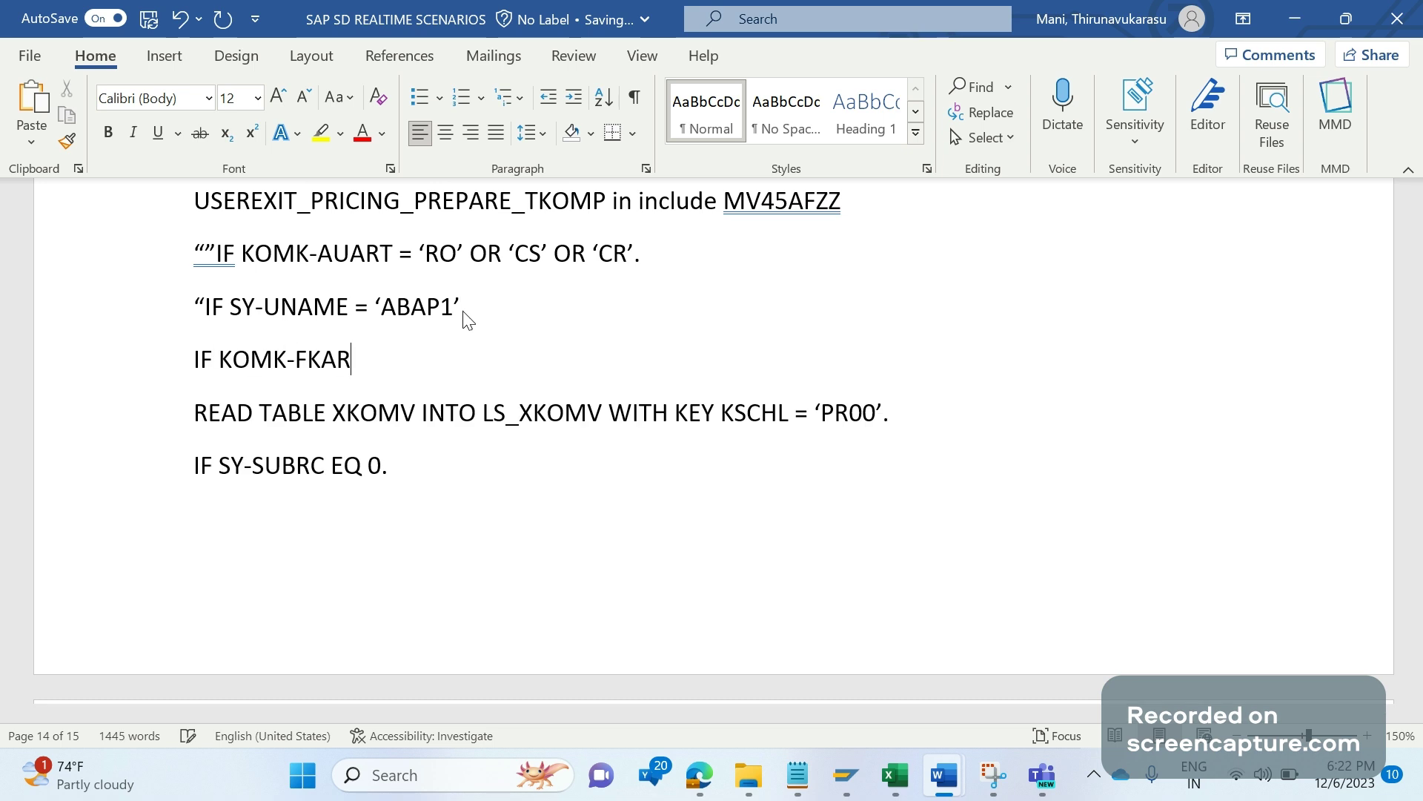
text(T = )
text(F2)
text(')
key(Left)
key(Left)
key(Left)
text(')
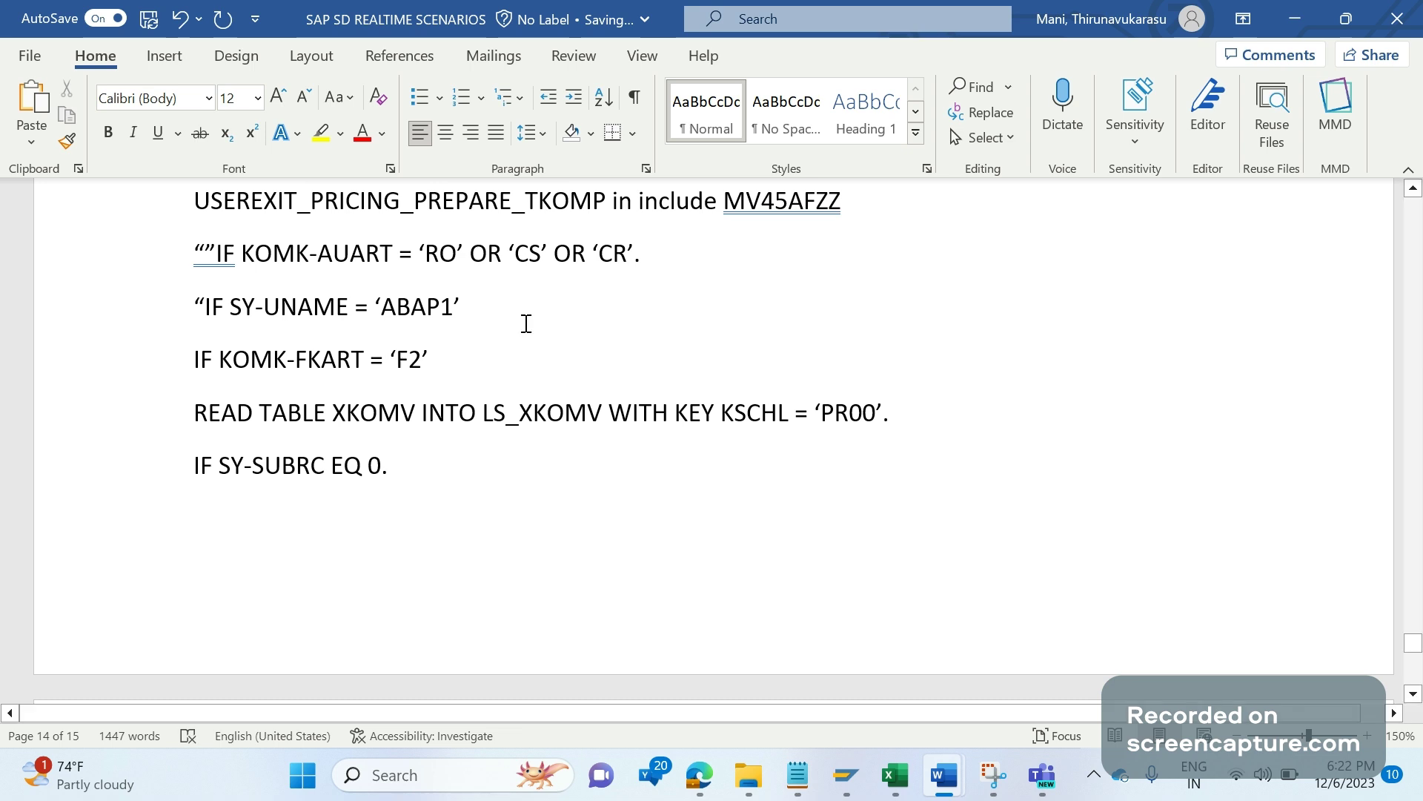
click(479, 364)
text(.)
Step: Scroll back up past the PR00 manual-entry screenshot to the Requirement 10 heading
click(1414, 190)
click(1414, 190)
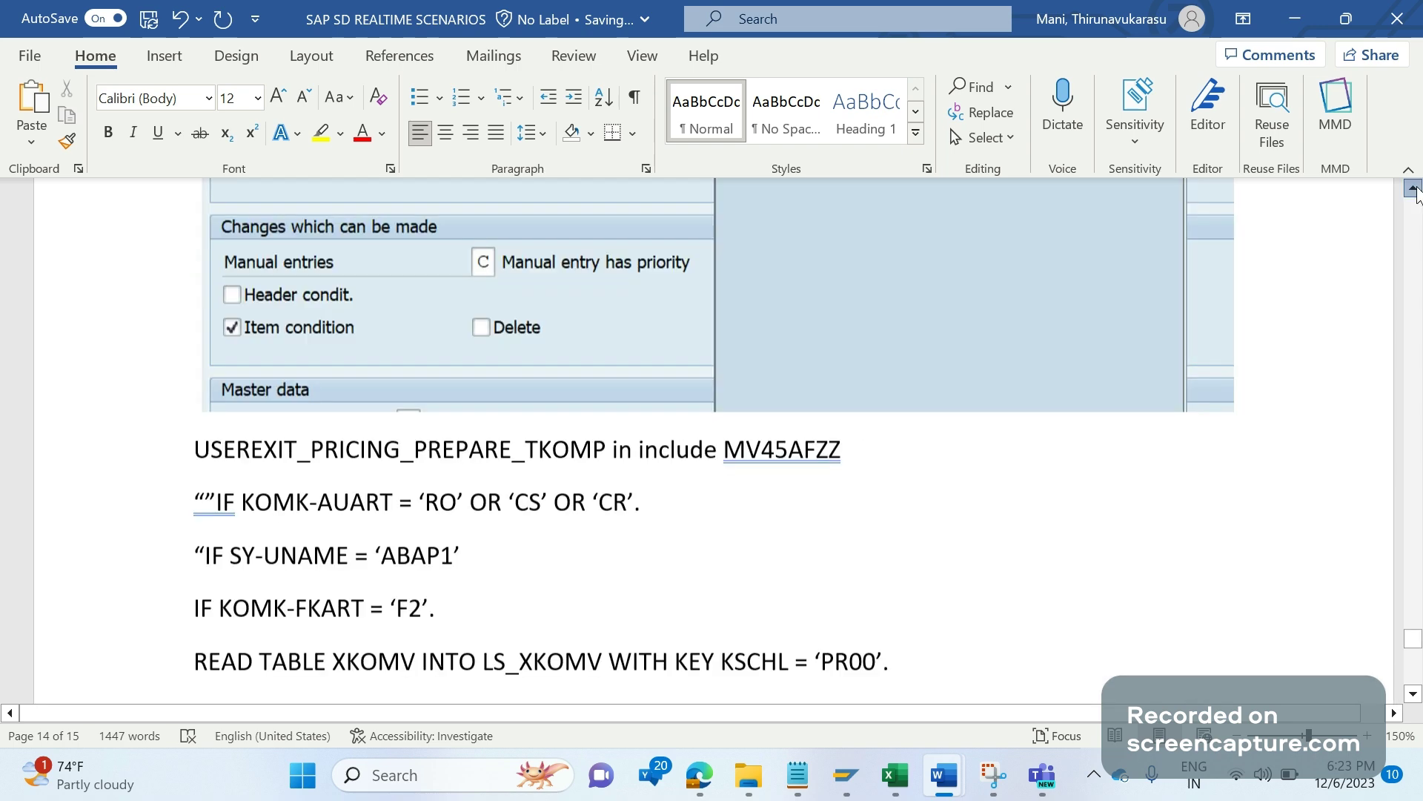
click(1414, 190)
click(1414, 190)
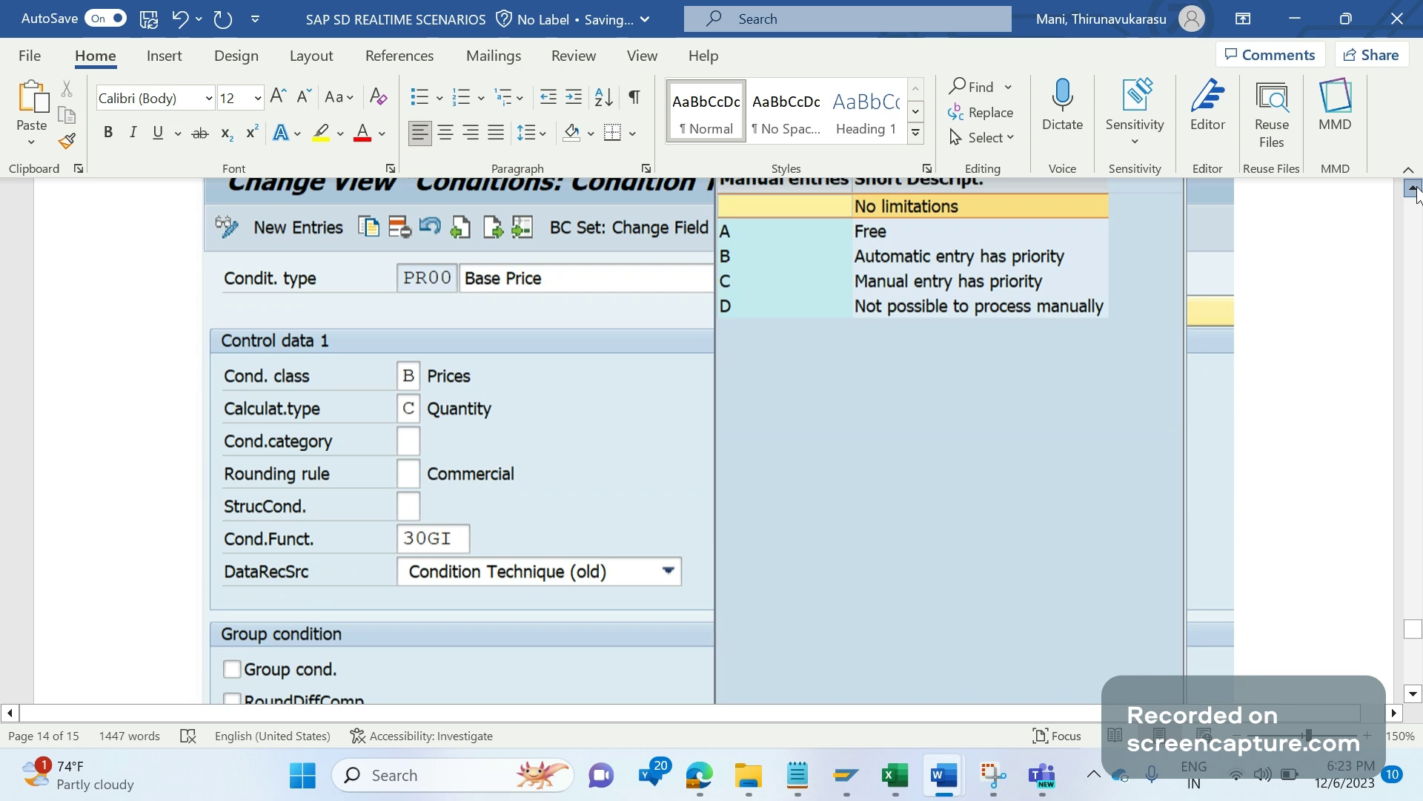
click(1413, 190)
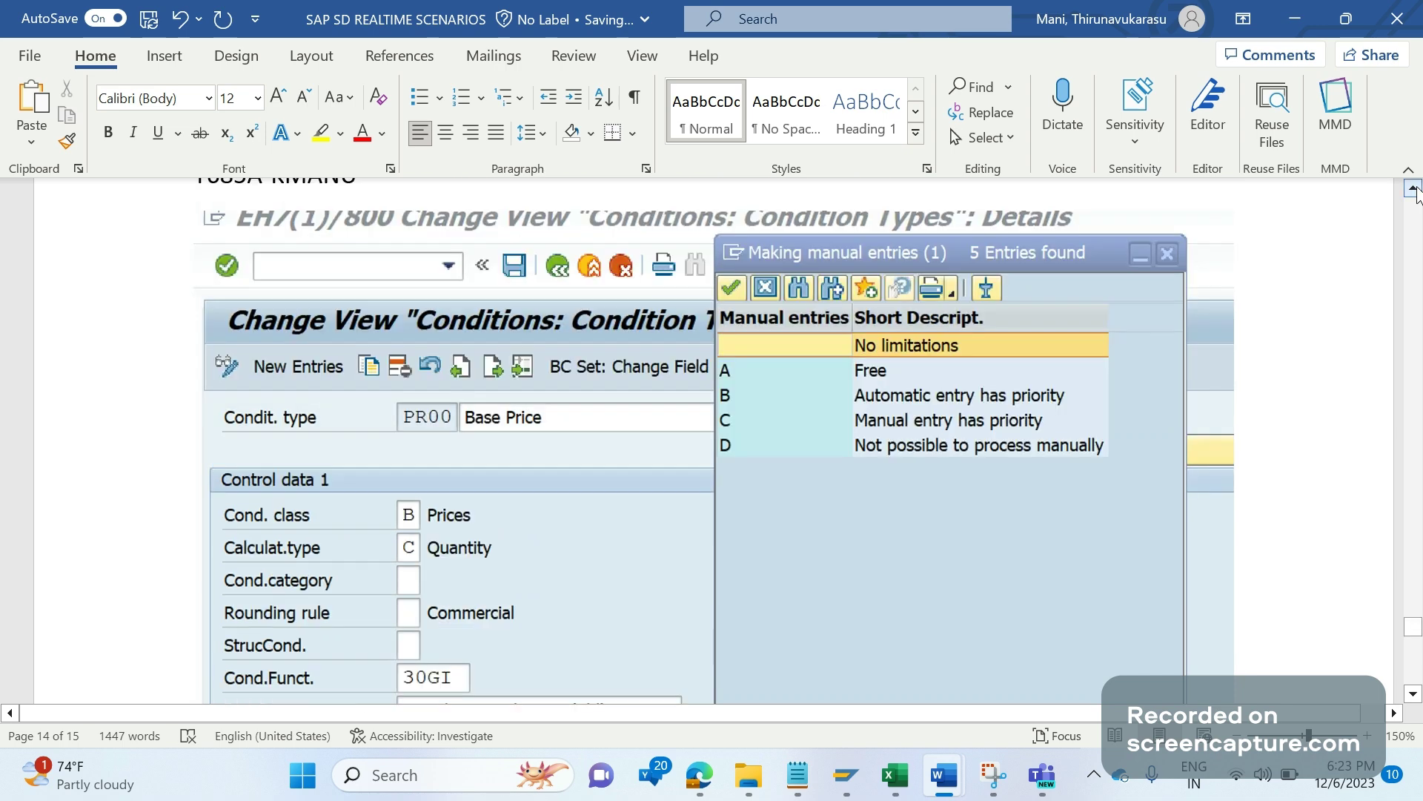
click(1413, 190)
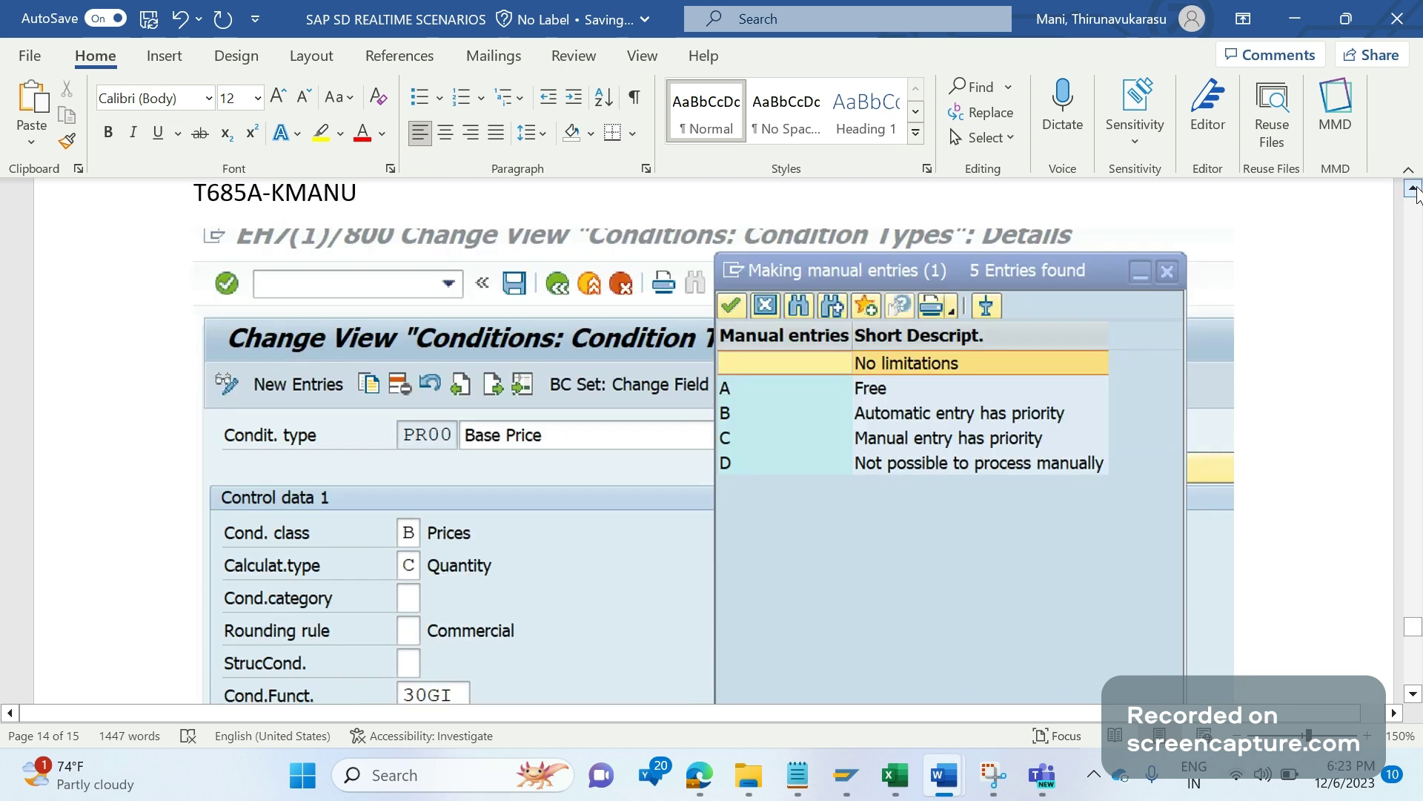
click(1414, 190)
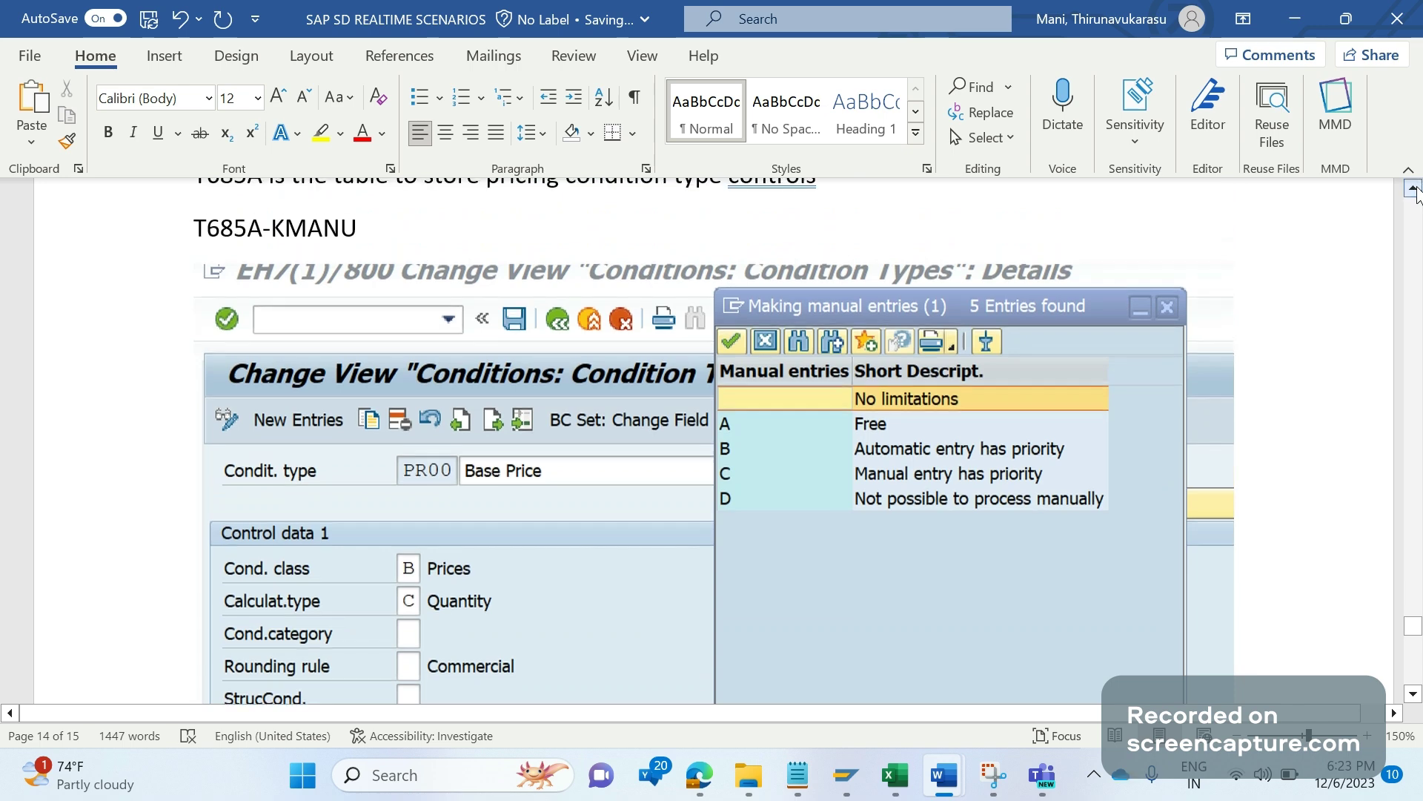
click(1414, 190)
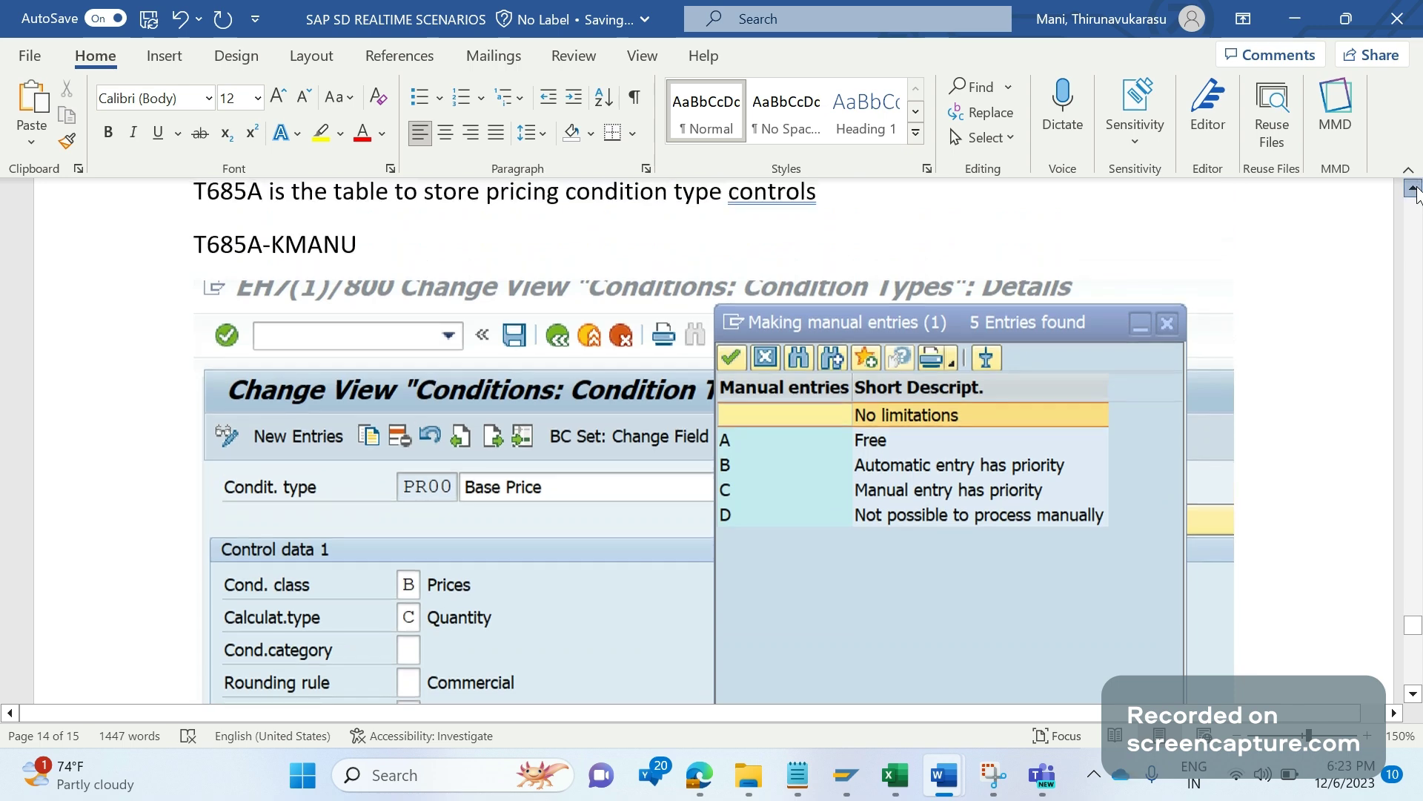
click(1414, 190)
click(1414, 189)
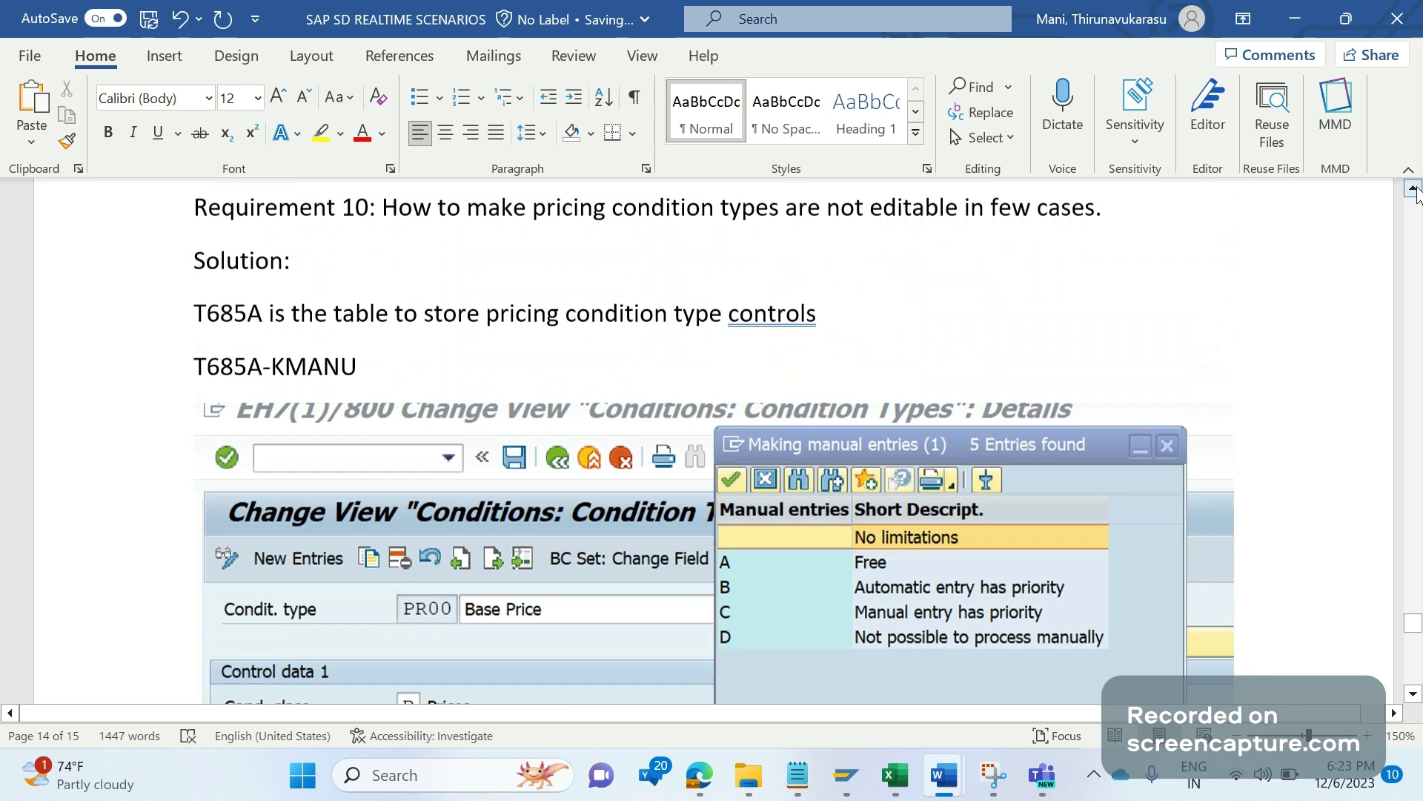